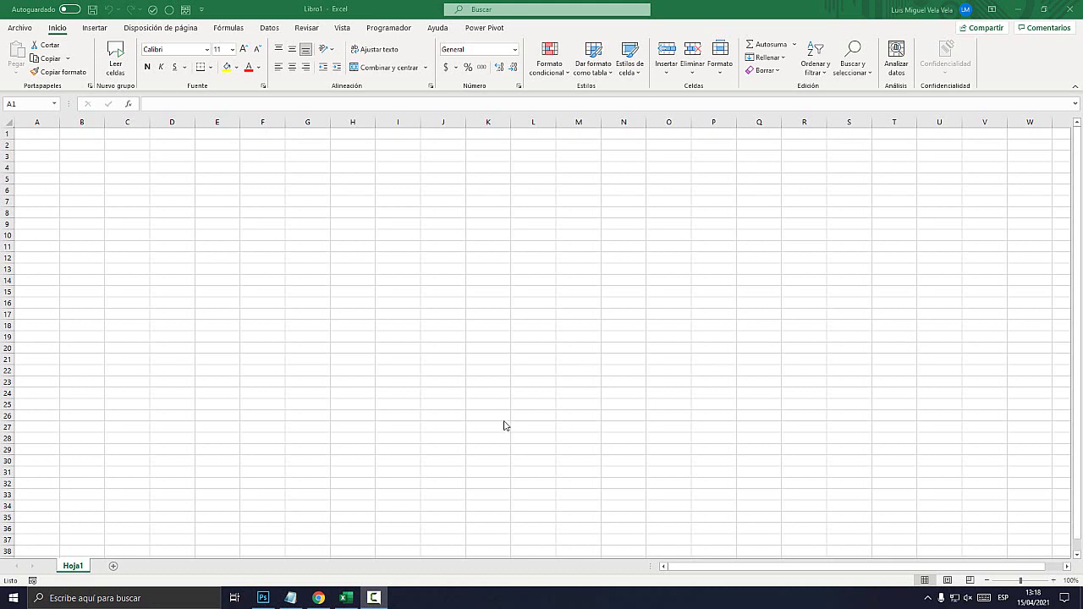
Step: Write '1.- Abrir y reparar' in a Notepad note, select it, and minimize Notepad
{"action": "left_click", "coordinate": [291, 598]}
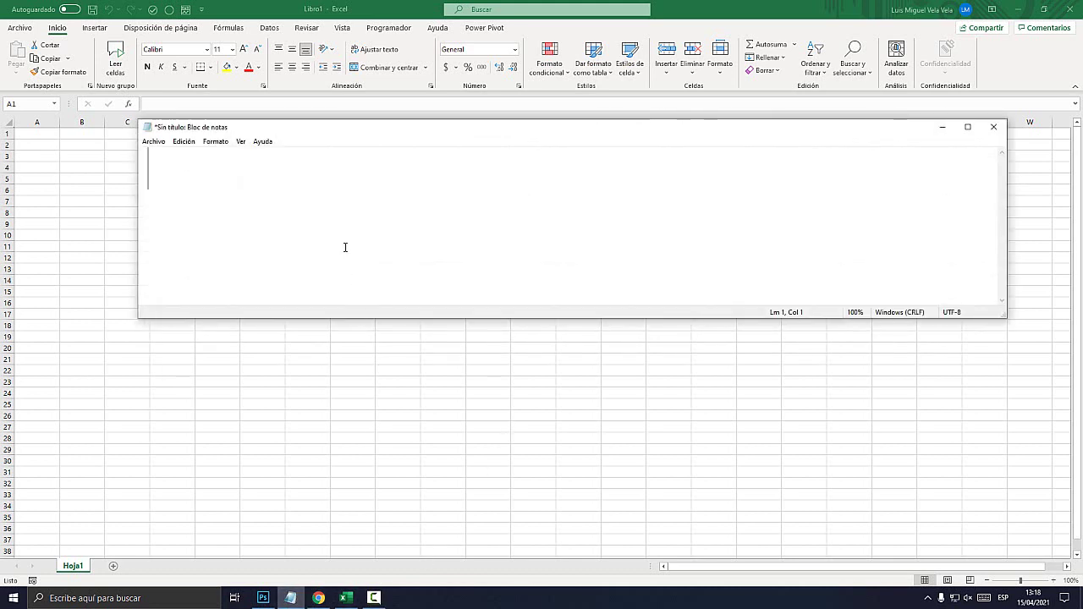
{"action": "type", "text": "1.- "}
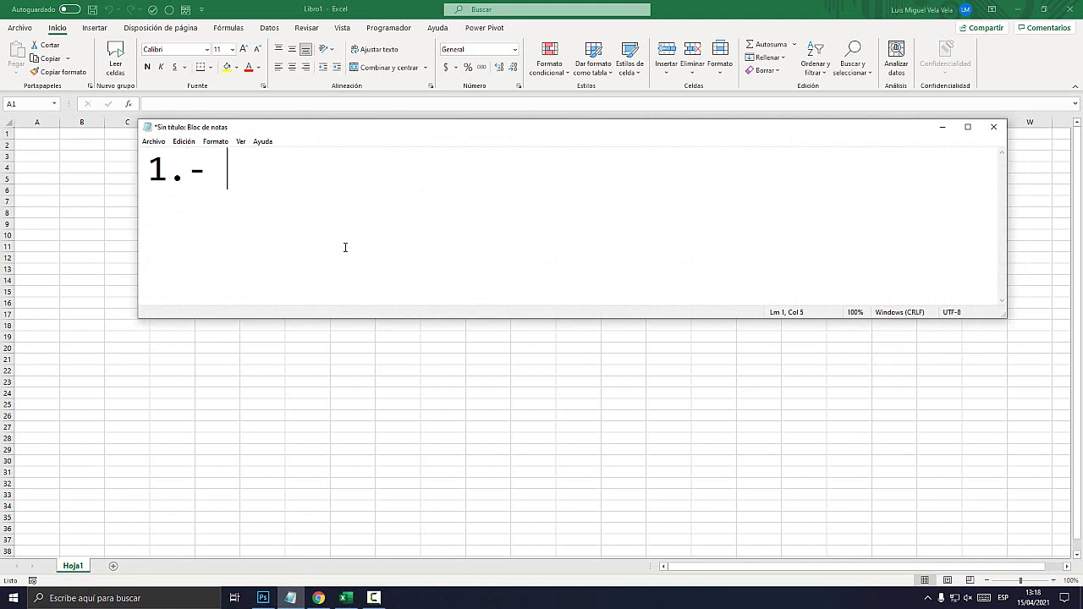
{"action": "type", "text": "Abrir y"}
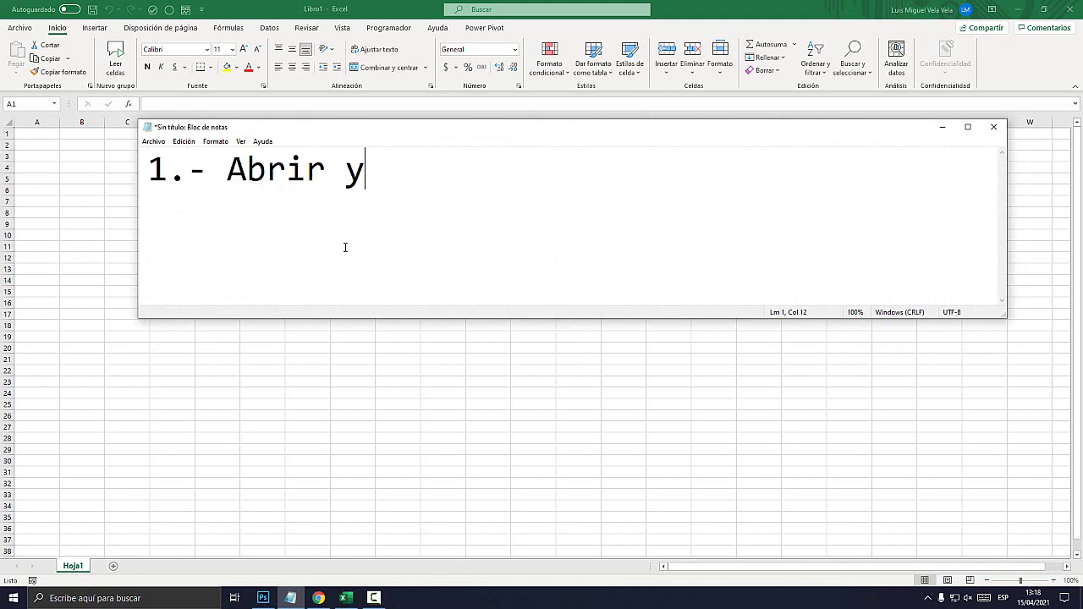
{"action": "type", "text": " reparar"}
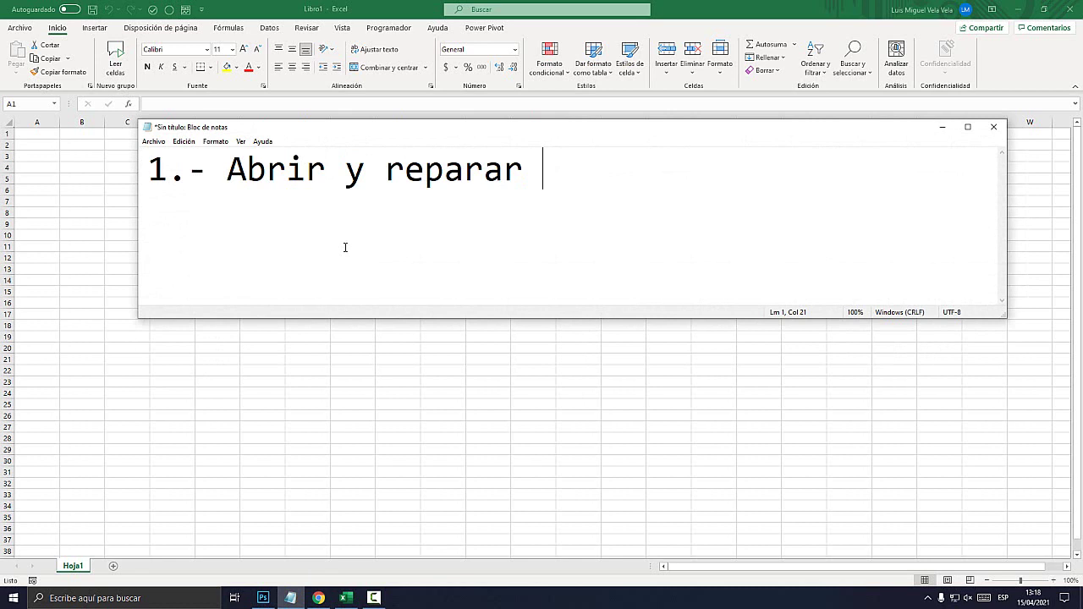
{"action": "key", "text": "ctrl+a"}
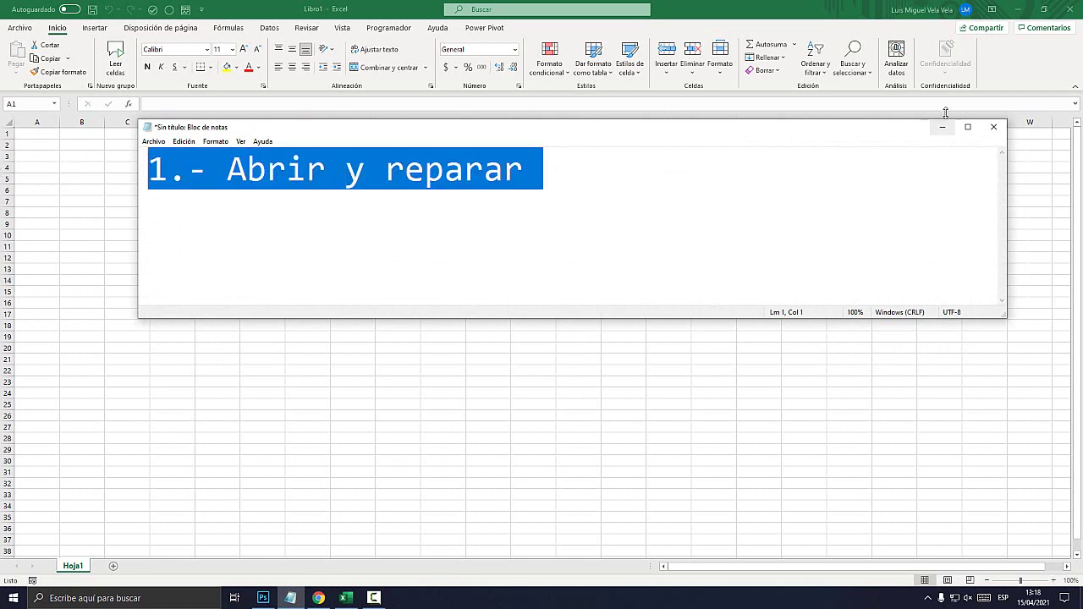
{"action": "left_click", "coordinate": [944, 130]}
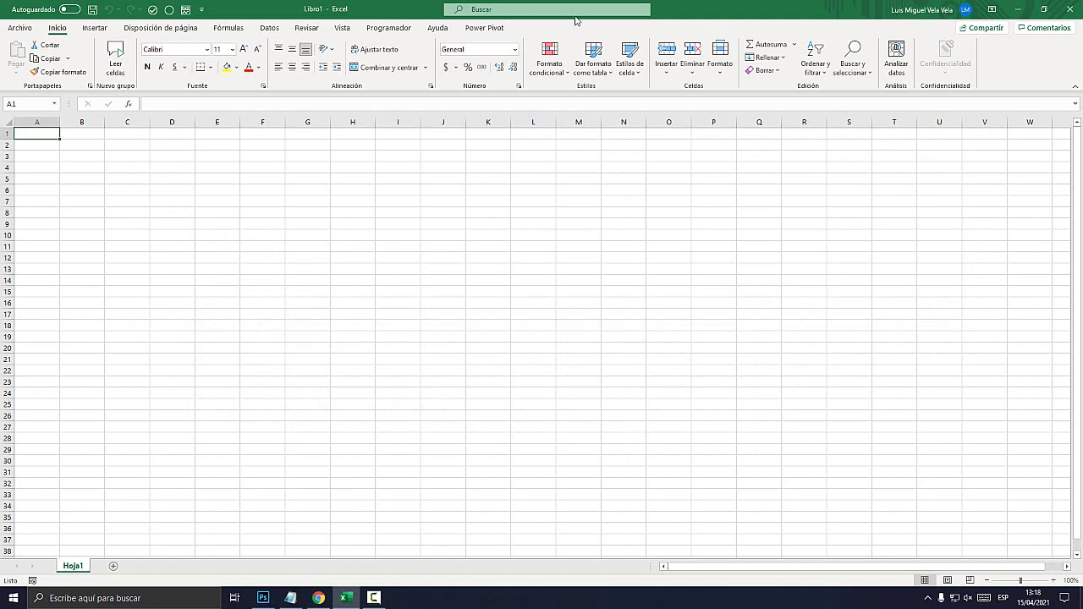
Step: Close the blank Libro1 workbook and relaunch Excel by searching 'excel' from the taskbar
{"action": "double_click", "coordinate": [746, 11]}
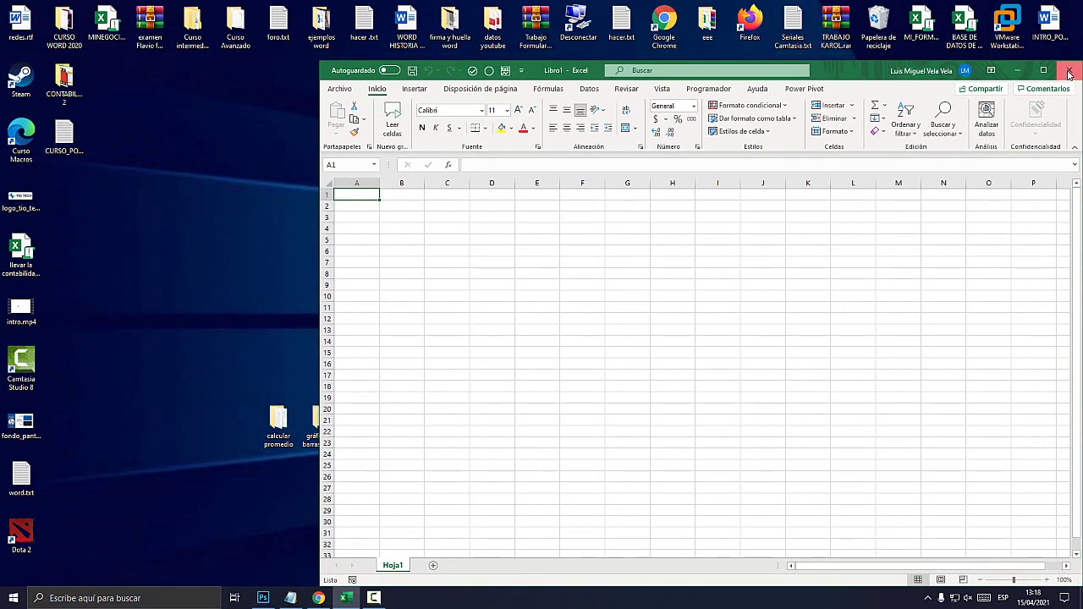
{"action": "left_click", "coordinate": [1069, 73]}
{"action": "left_click", "coordinate": [124, 597]}
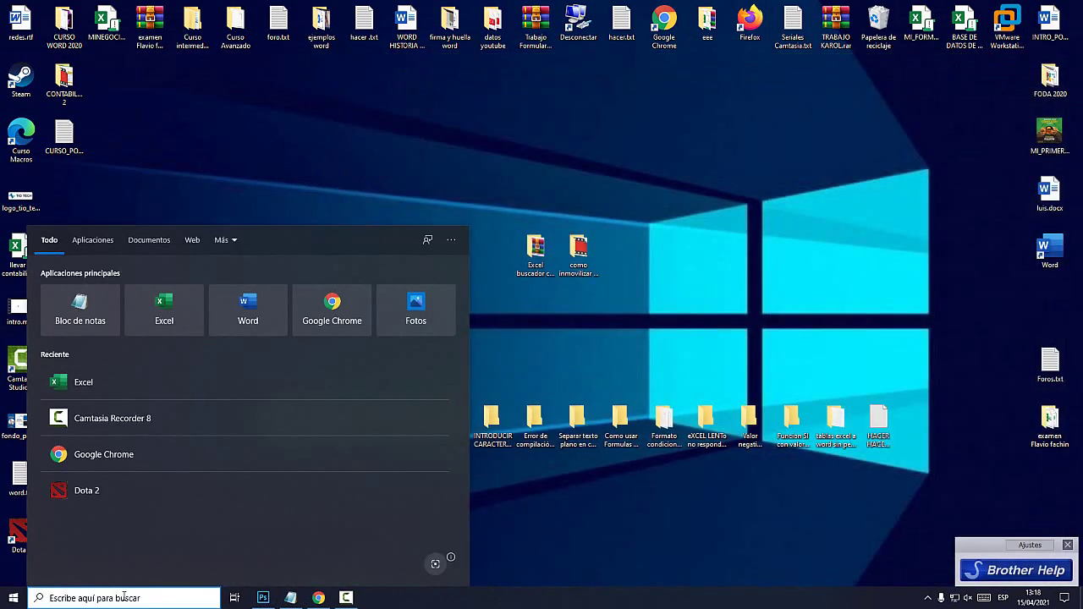
{"action": "type", "text": "excel"}
{"action": "key", "text": "Return"}
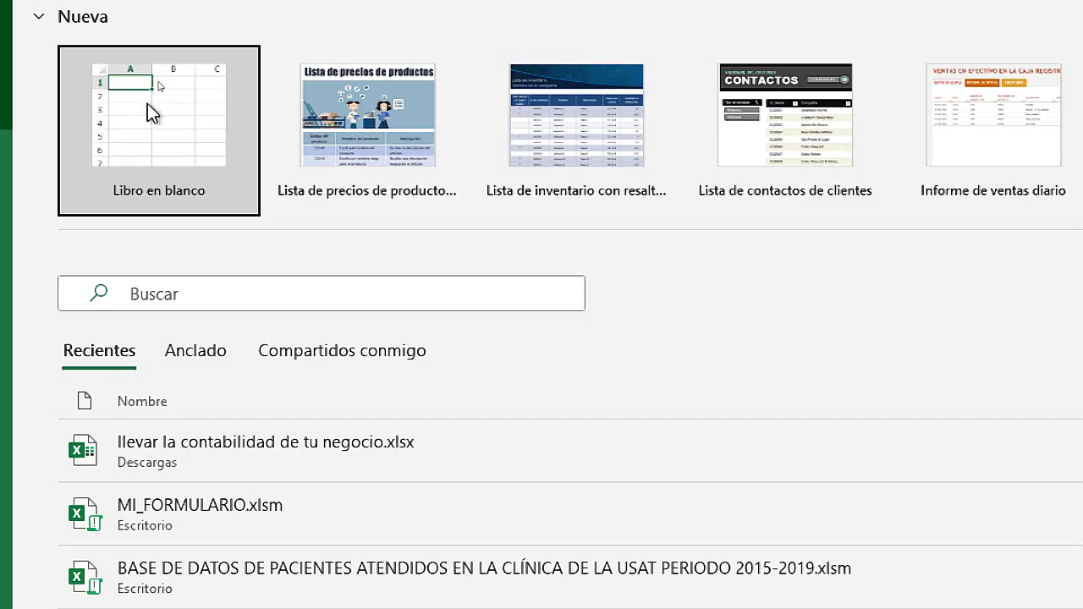
Step: Create a blank workbook and bring up the Open dialog via Archivo > Abrir > Examinar
{"action": "left_click", "coordinate": [148, 110]}
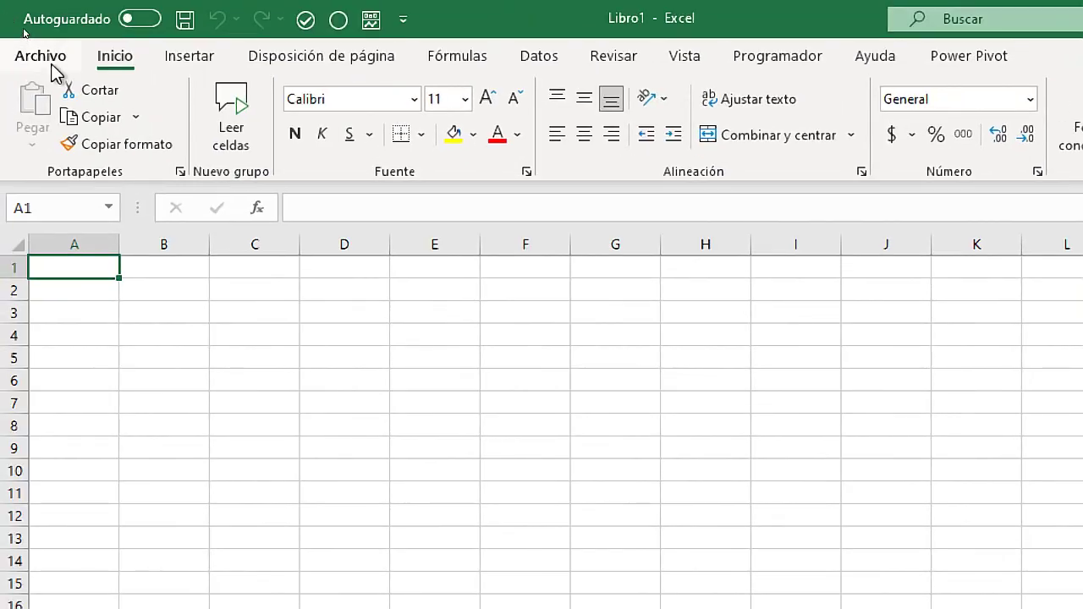
{"action": "left_click", "coordinate": [34, 60]}
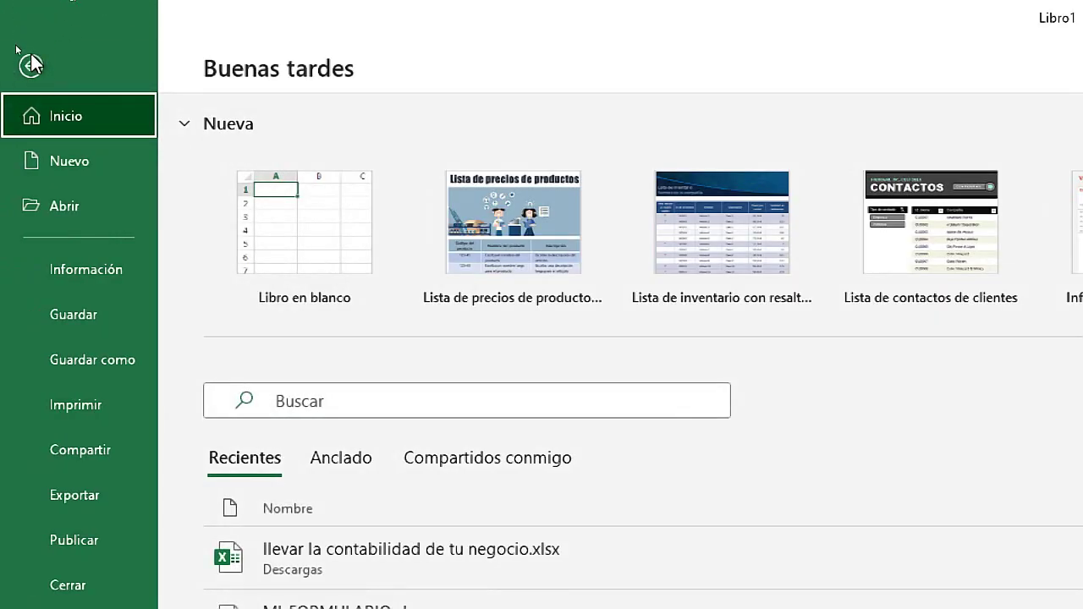
{"action": "left_click", "coordinate": [69, 205]}
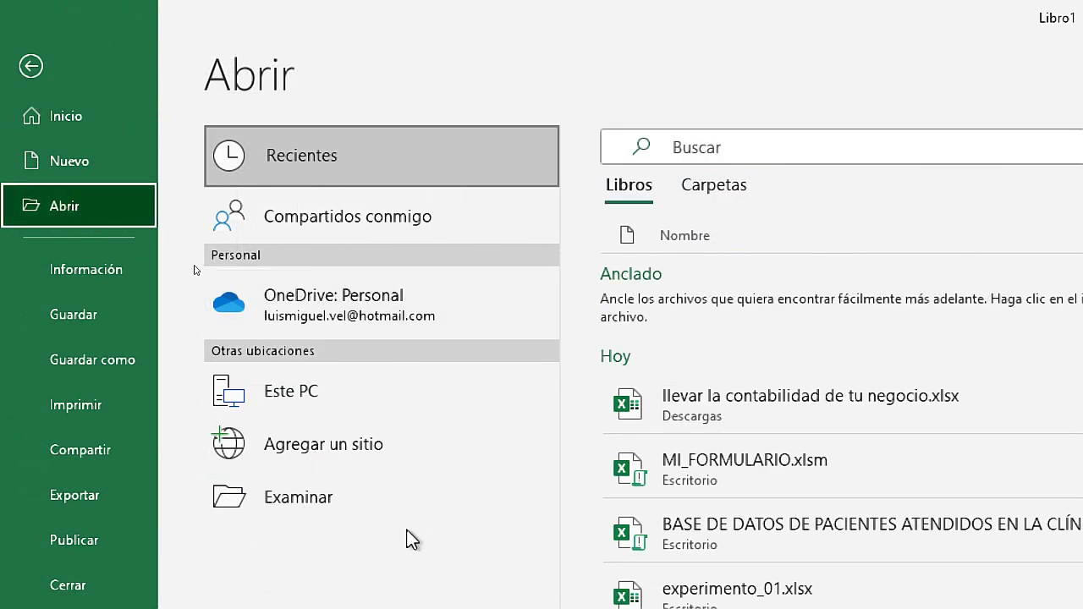
{"action": "left_click", "coordinate": [281, 515]}
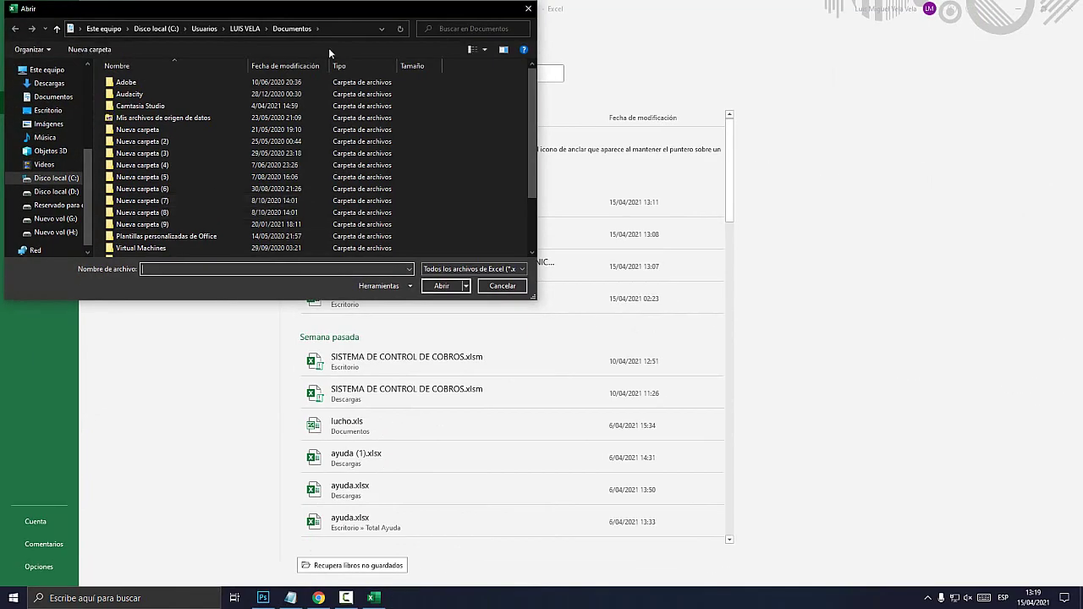
Step: Go to the Escritorio folder and select llevar la contabilidad de tu negocio.xlsm
{"action": "left_click_drag", "start_coordinate": [315, 18], "coordinate": [636, 122]}
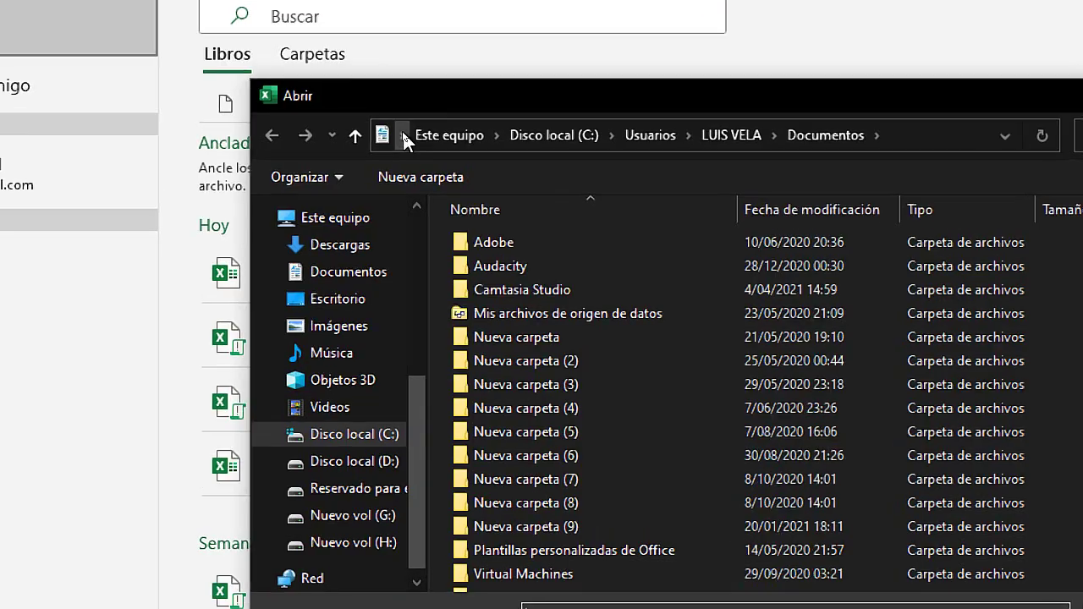
{"action": "left_click", "coordinate": [403, 134]}
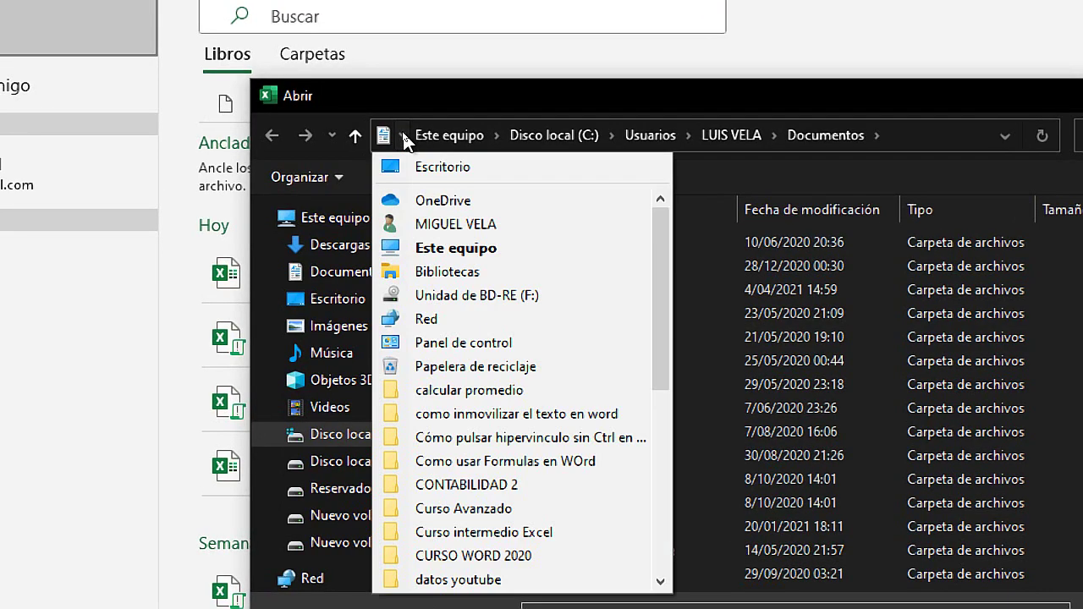
{"action": "left_click", "coordinate": [403, 135]}
{"action": "left_click", "coordinate": [403, 136]}
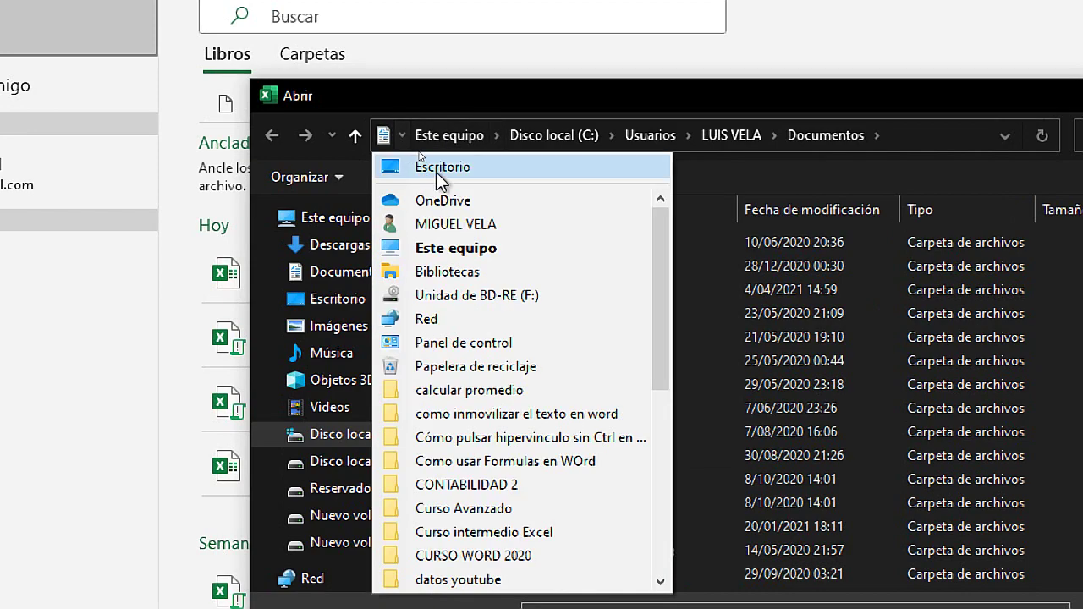
{"action": "left_click", "coordinate": [436, 169]}
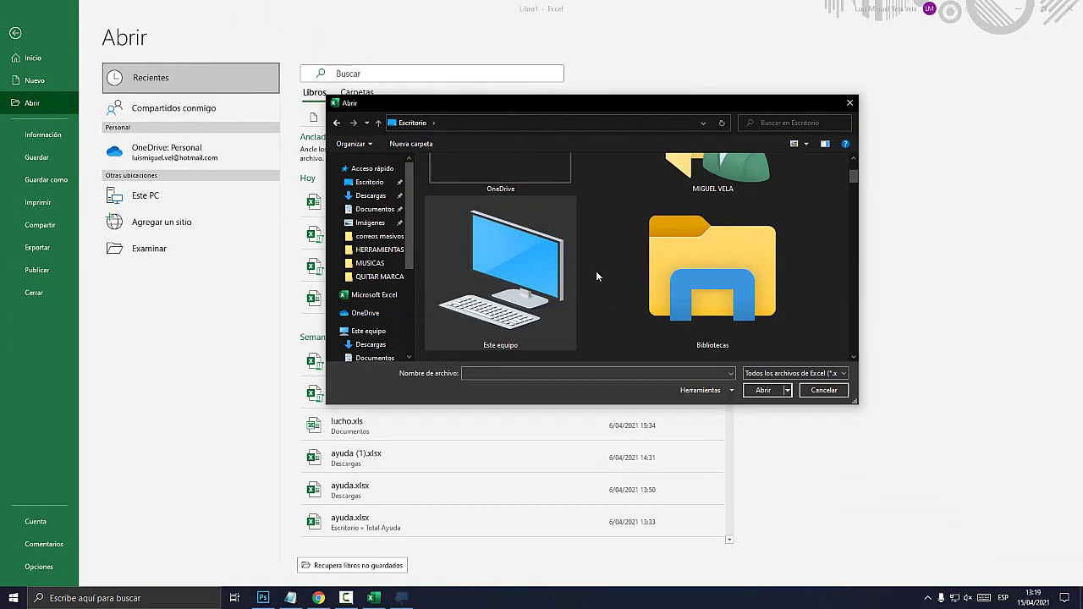
{"action": "scroll", "coordinate": [596, 275], "scroll_direction": "down", "scroll_amount": 5}
{"action": "scroll", "coordinate": [597, 275], "scroll_direction": "down", "scroll_amount": 2}
{"action": "scroll", "coordinate": [596, 276], "scroll_direction": "down", "scroll_amount": 2}
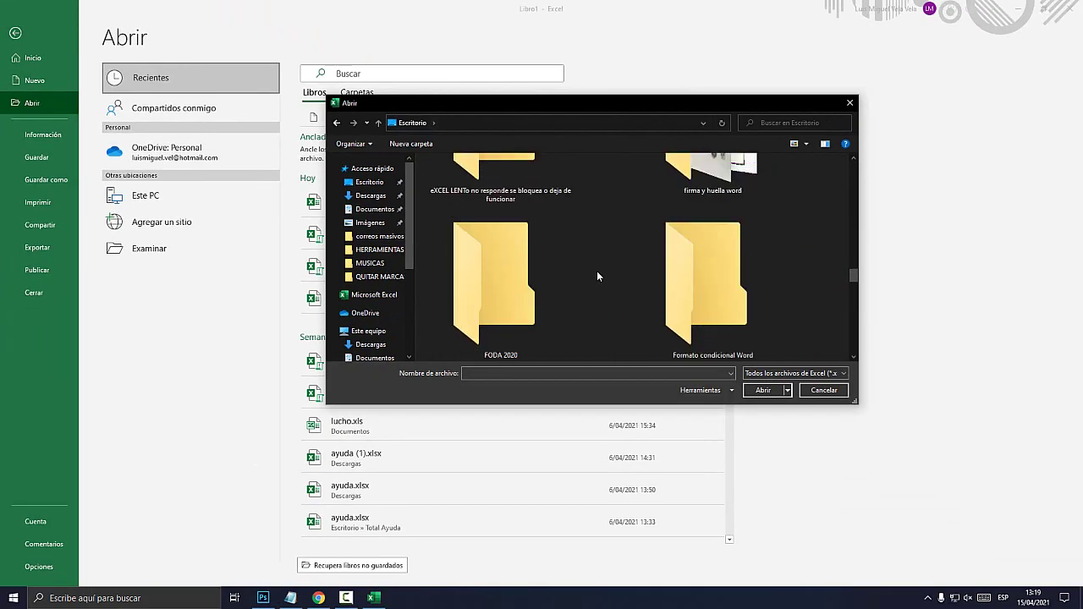
{"action": "scroll", "coordinate": [596, 276], "scroll_direction": "down", "scroll_amount": 2}
{"action": "scroll", "coordinate": [596, 276], "scroll_direction": "down", "scroll_amount": 2}
{"action": "scroll", "coordinate": [596, 276], "scroll_direction": "down", "scroll_amount": 2}
{"action": "scroll", "coordinate": [596, 276], "scroll_direction": "down", "scroll_amount": 2}
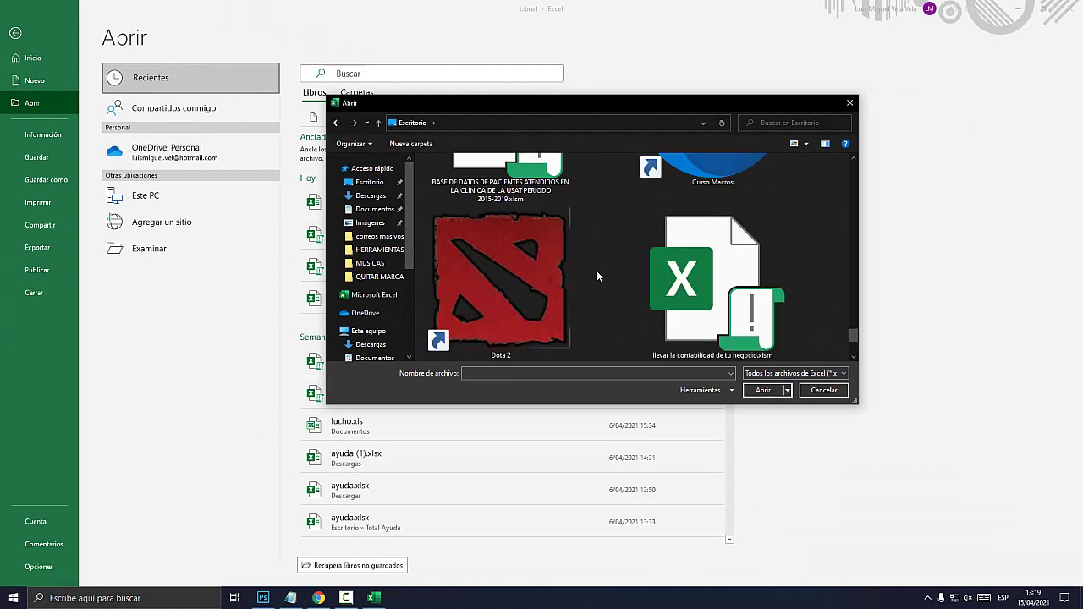
{"action": "scroll", "coordinate": [697, 292], "scroll_direction": "down", "scroll_amount": 2}
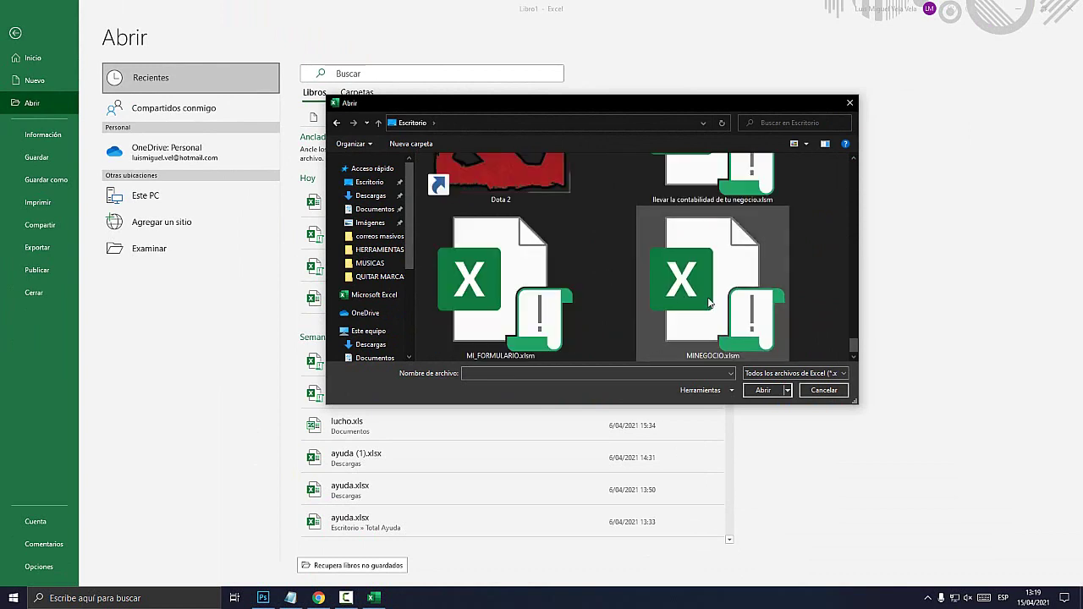
{"action": "scroll", "coordinate": [709, 303], "scroll_direction": "up", "scroll_amount": 2}
{"action": "left_click", "coordinate": [745, 252]}
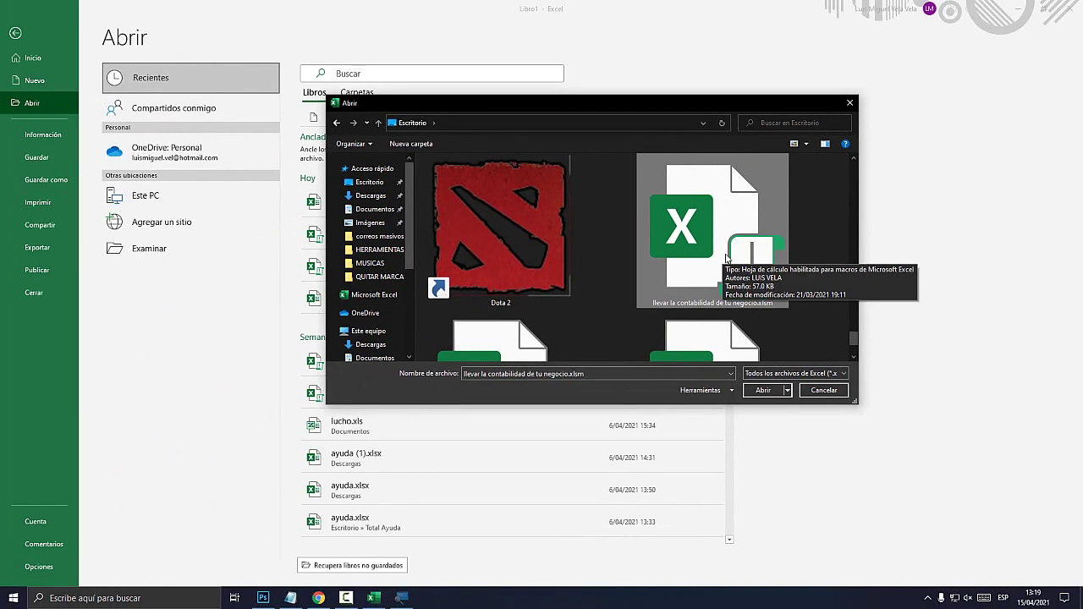
{"action": "left_click_drag", "start_coordinate": [684, 103], "coordinate": [494, 71]}
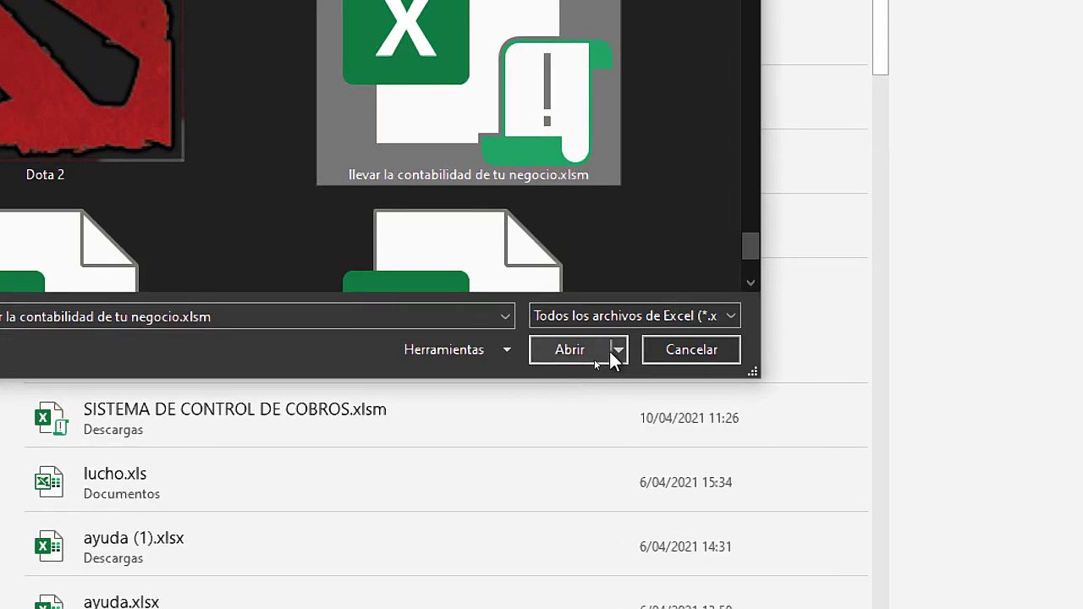
Step: Open llevar la contabilidad de tu negocio.xlsm with Abrir y reparar, choosing Reparar
{"action": "left_click", "coordinate": [598, 360]}
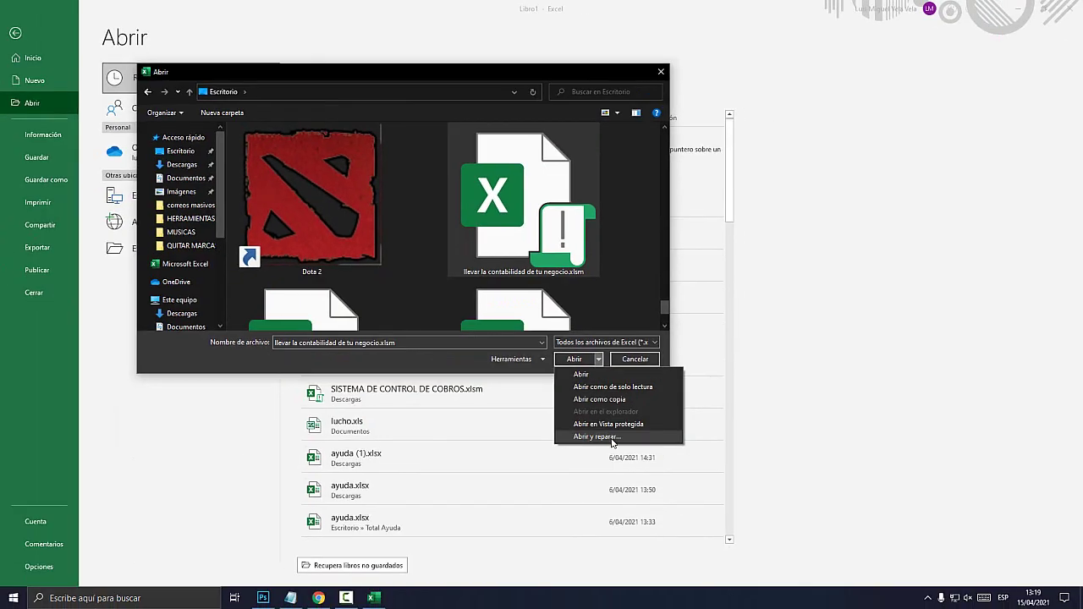
{"action": "left_click", "coordinate": [647, 518]}
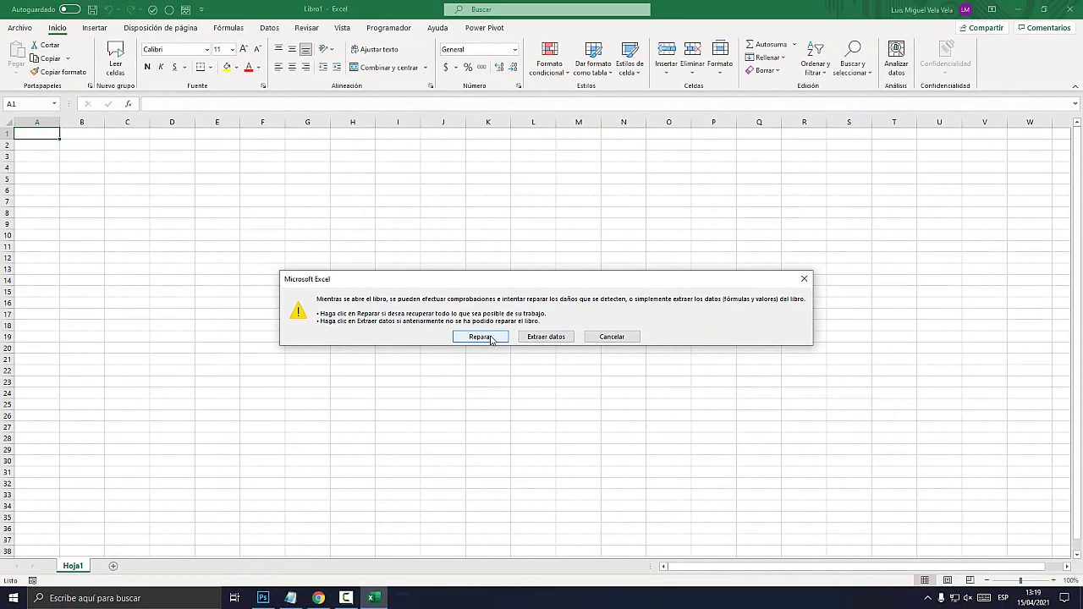
{"action": "left_click", "coordinate": [489, 341]}
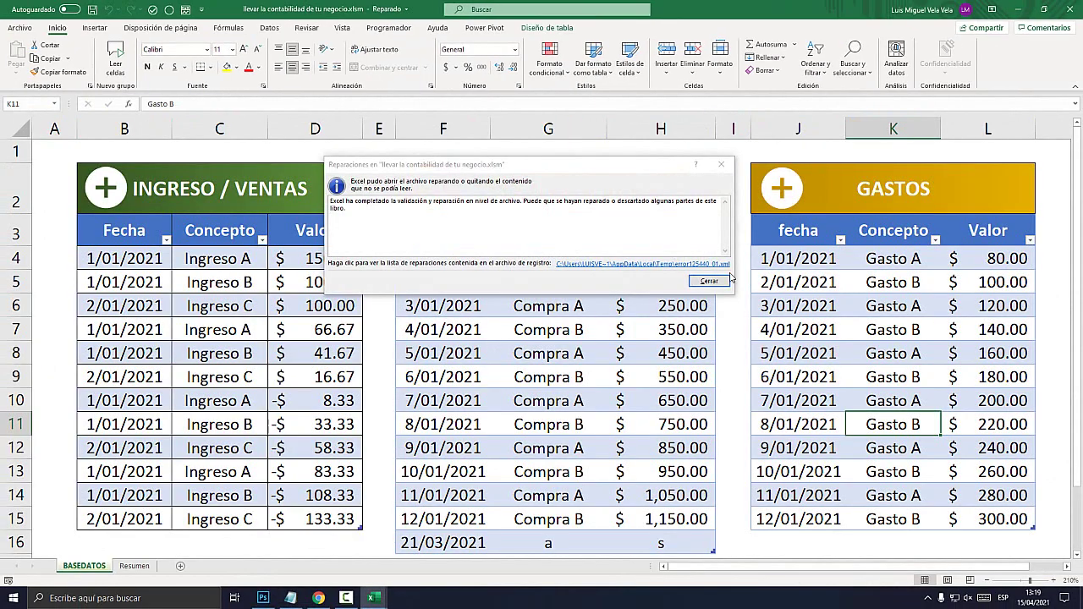
Step: Close the Reparaciones report and scroll through the BASEDATOS sheet
{"action": "left_click", "coordinate": [719, 280]}
{"action": "scroll", "coordinate": [253, 471], "scroll_direction": "down", "scroll_amount": 9}
{"action": "scroll", "coordinate": [255, 470], "scroll_direction": "up", "scroll_amount": 5}
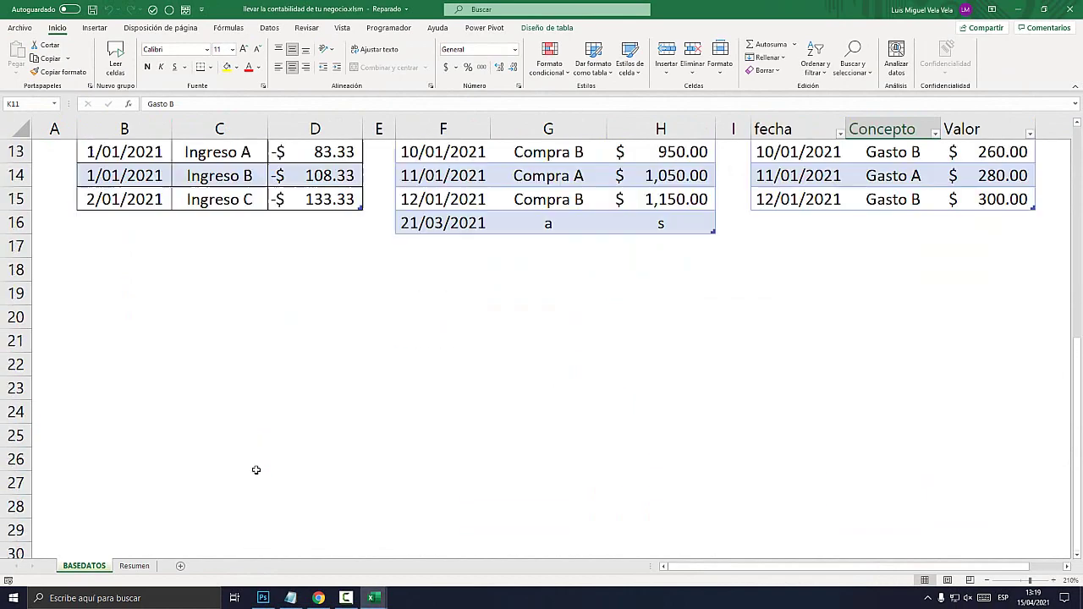
{"action": "scroll", "coordinate": [255, 469], "scroll_direction": "up", "scroll_amount": 4}
Step: Review the Resumen Diario and Resumen Mensual tables on the Resumen sheet
{"action": "left_click", "coordinate": [151, 567]}
{"action": "scroll", "coordinate": [302, 415], "scroll_direction": "down", "scroll_amount": 9}
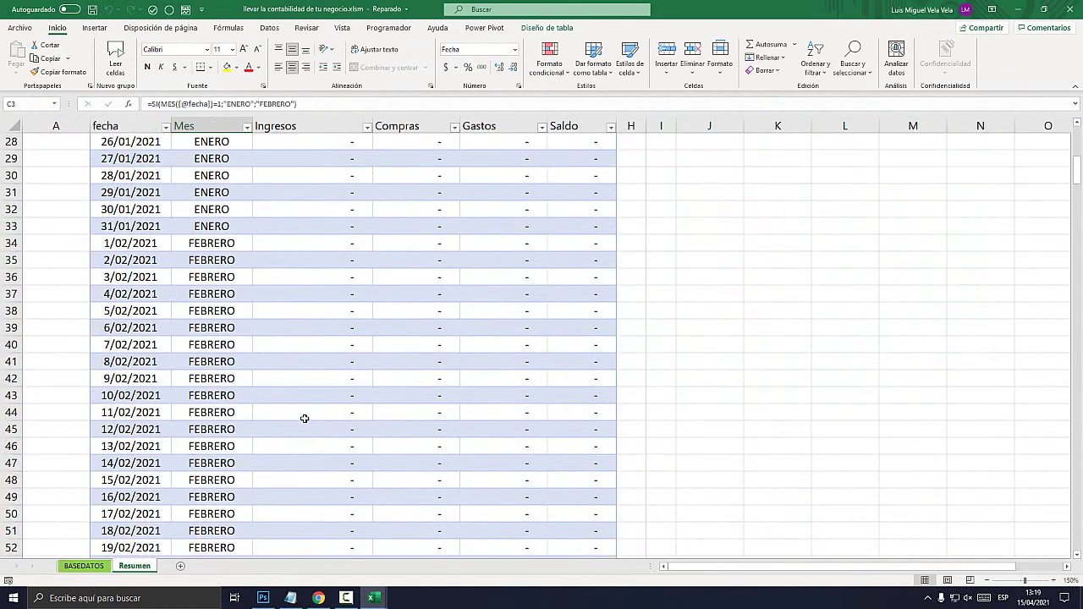
{"action": "scroll", "coordinate": [302, 415], "scroll_direction": "down", "scroll_amount": 7}
{"action": "scroll", "coordinate": [304, 418], "scroll_direction": "up", "scroll_amount": 5}
{"action": "scroll", "coordinate": [305, 418], "scroll_direction": "up", "scroll_amount": 9}
{"action": "scroll", "coordinate": [302, 415], "scroll_direction": "up", "scroll_amount": 3}
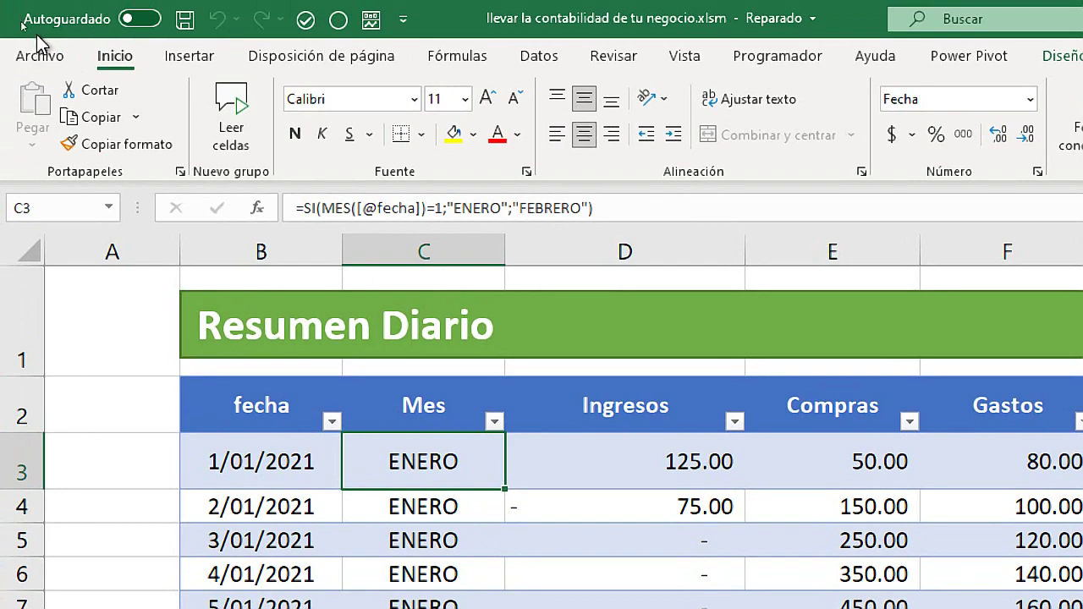
Step: Save the repaired workbook to Escritorio as a macro-enabled .xlsm file
{"action": "left_click", "coordinate": [20, 29]}
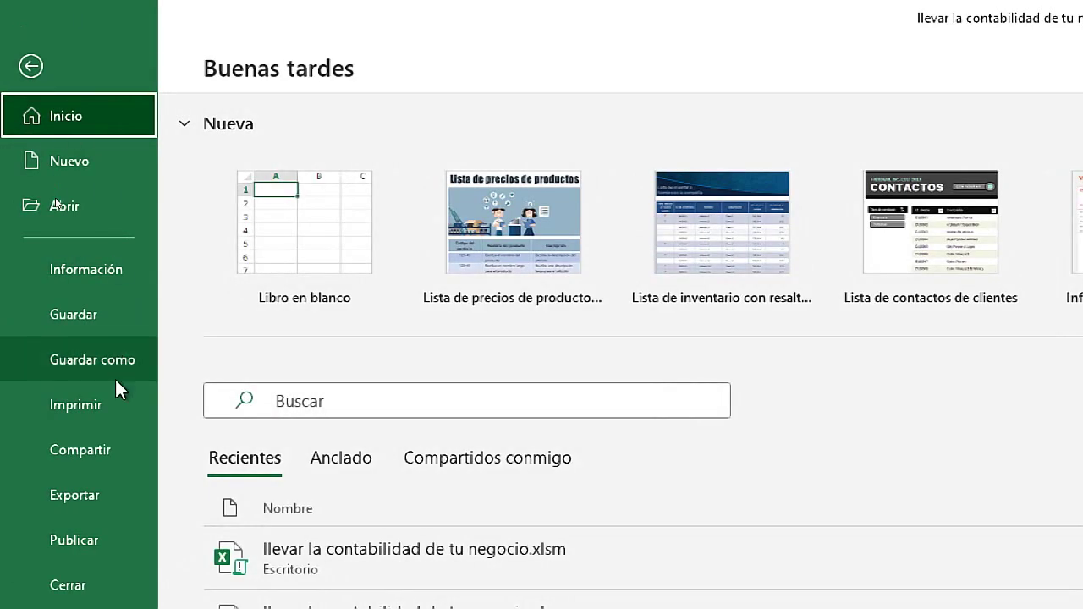
{"action": "left_click", "coordinate": [78, 362]}
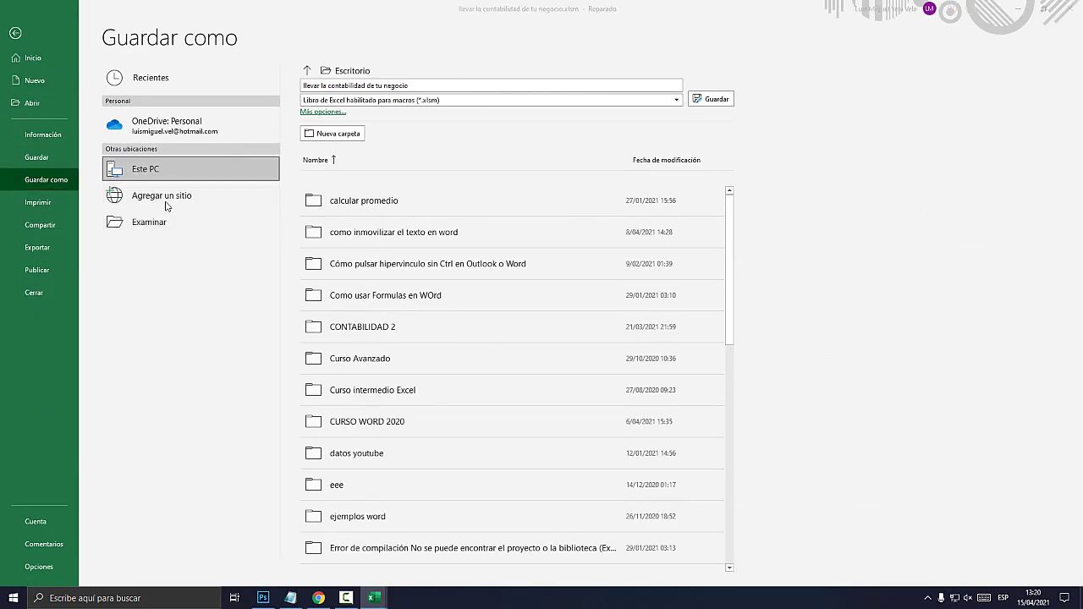
{"action": "left_click", "coordinate": [152, 222]}
{"action": "left_click_drag", "start_coordinate": [181, 7], "coordinate": [509, 144]}
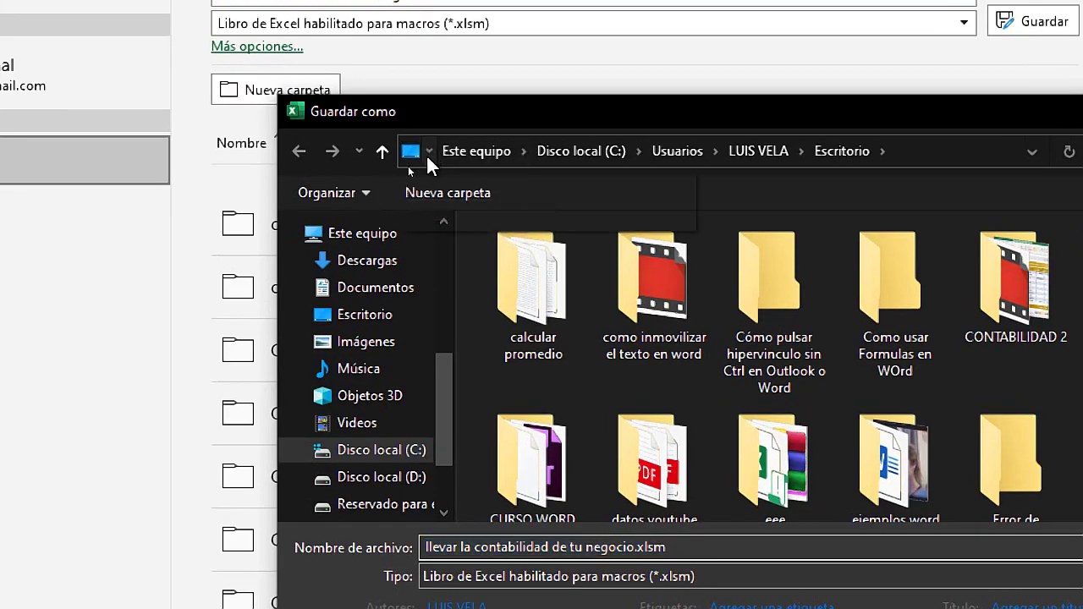
{"action": "left_click", "coordinate": [428, 152]}
{"action": "left_click", "coordinate": [483, 90]}
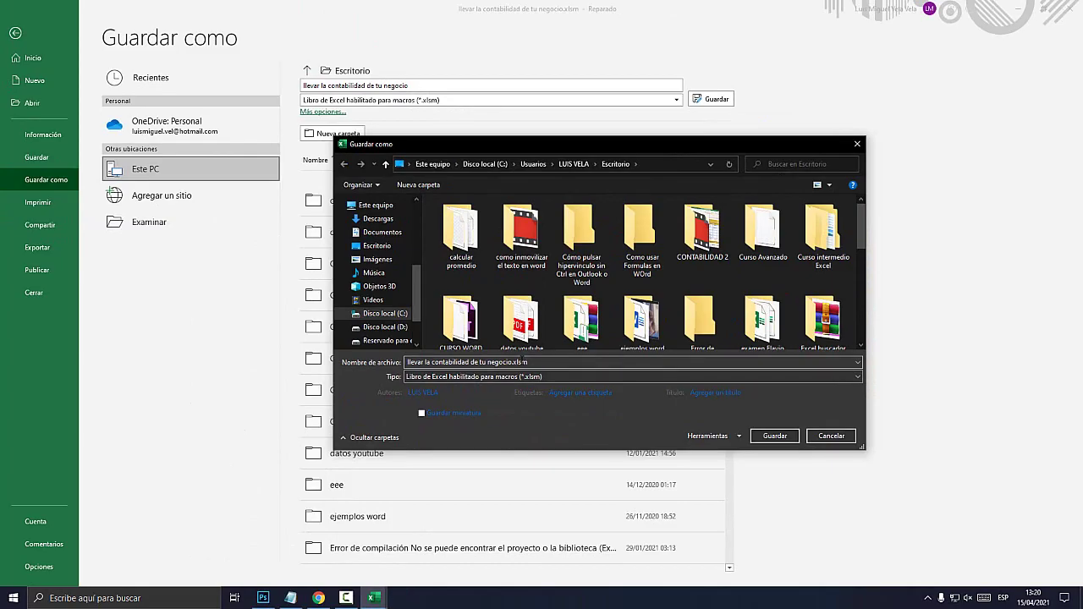
{"action": "key", "text": "Return"}
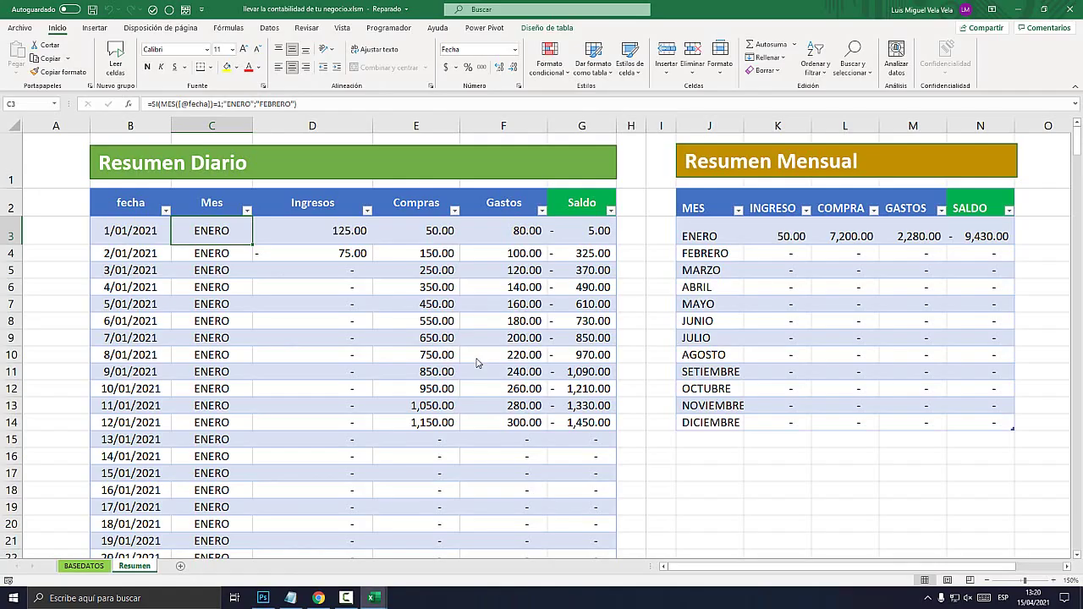
Step: Close the workbook with No guardar, leaving the empty Libro1 workbook
{"action": "left_click", "coordinate": [1064, 8]}
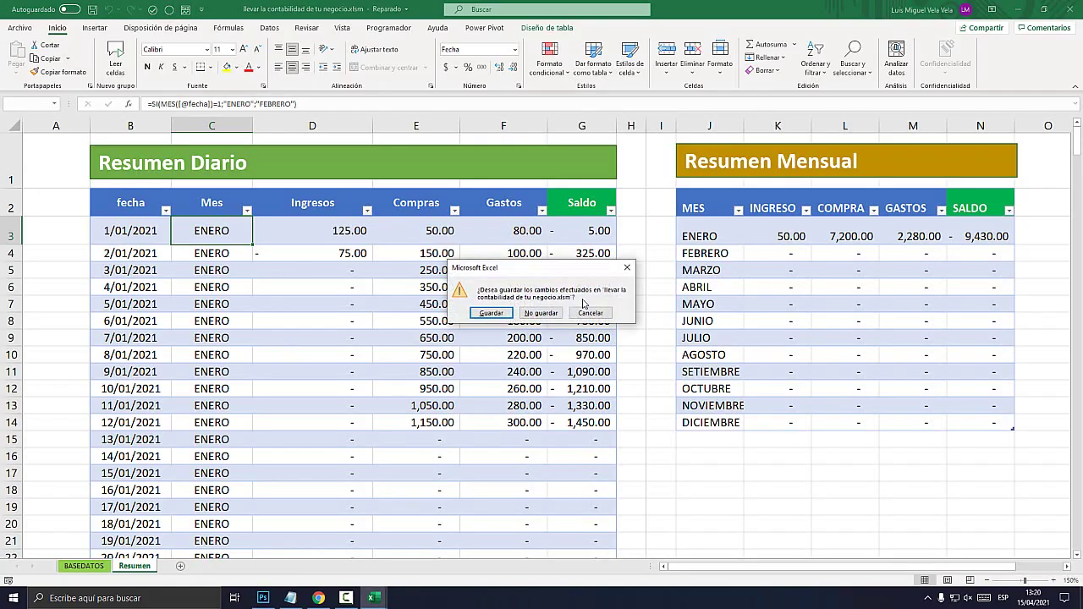
{"action": "left_click", "coordinate": [537, 313]}
{"action": "left_click", "coordinate": [157, 598]}
{"action": "left_click", "coordinate": [68, 249]}
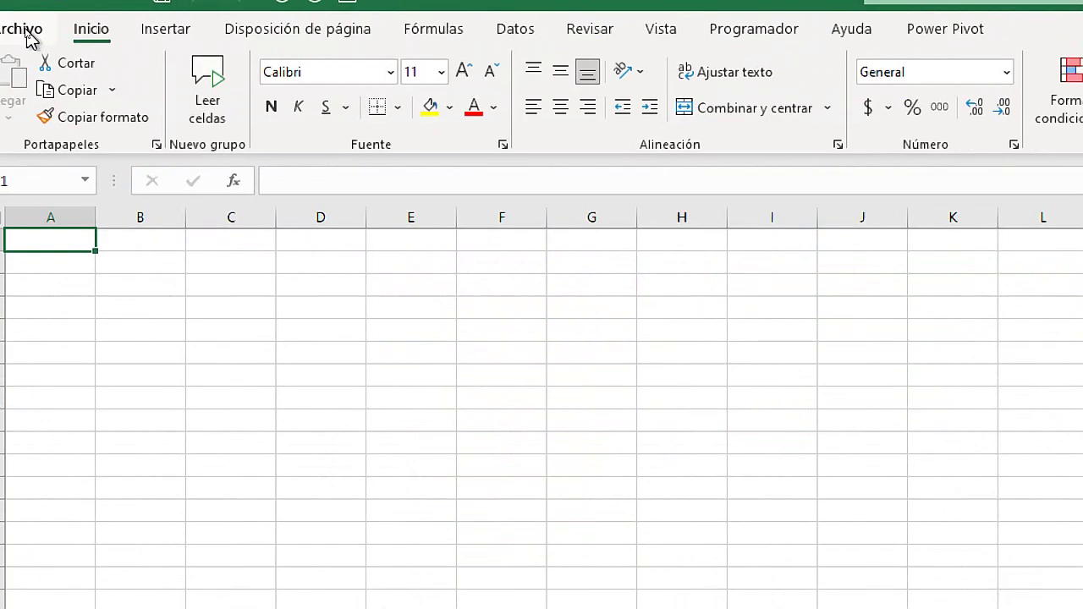
Step: Select llevar la contabilidad de tu negocio.xlsm on the Desktop and choose Abrir y reparar..
{"action": "left_click", "coordinate": [24, 29]}
{"action": "left_click", "coordinate": [47, 194]}
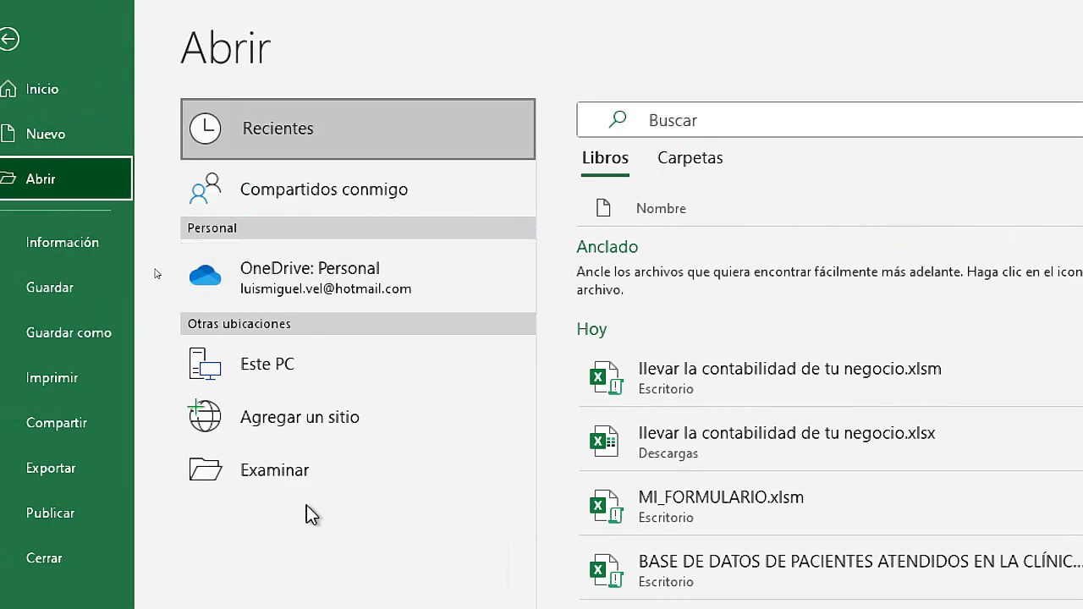
{"action": "left_click", "coordinate": [279, 478]}
{"action": "scroll", "coordinate": [347, 248], "scroll_direction": "down", "scroll_amount": 5}
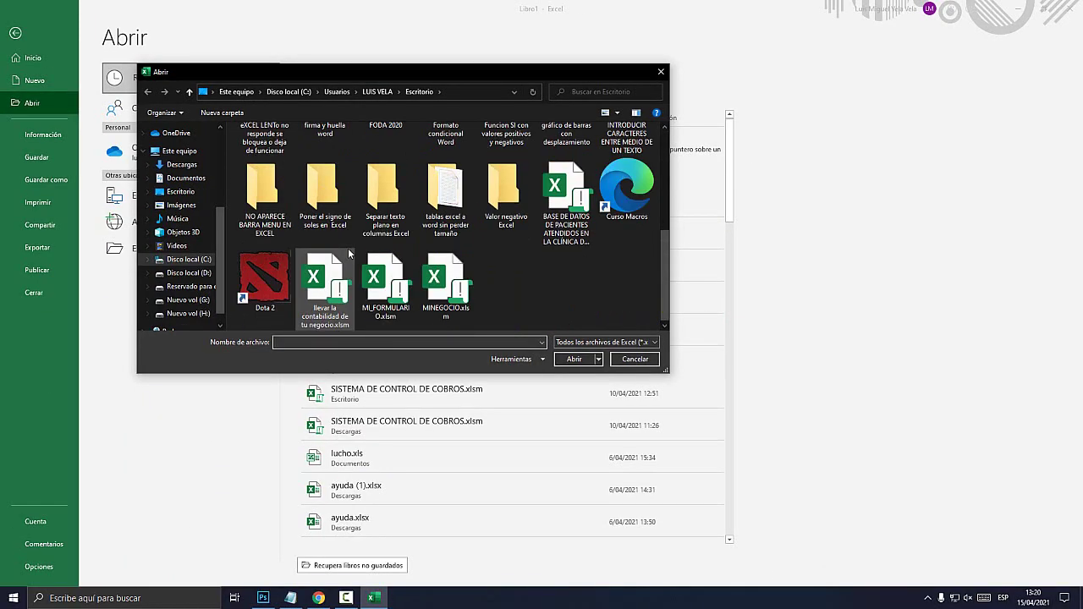
{"action": "left_click", "coordinate": [329, 293]}
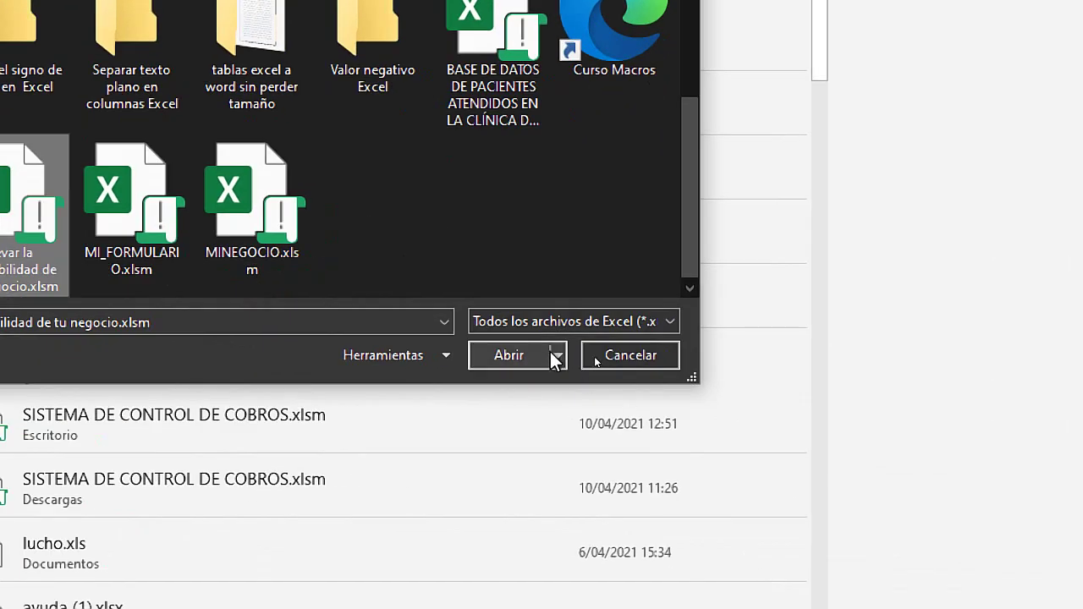
{"action": "left_click", "coordinate": [557, 354]}
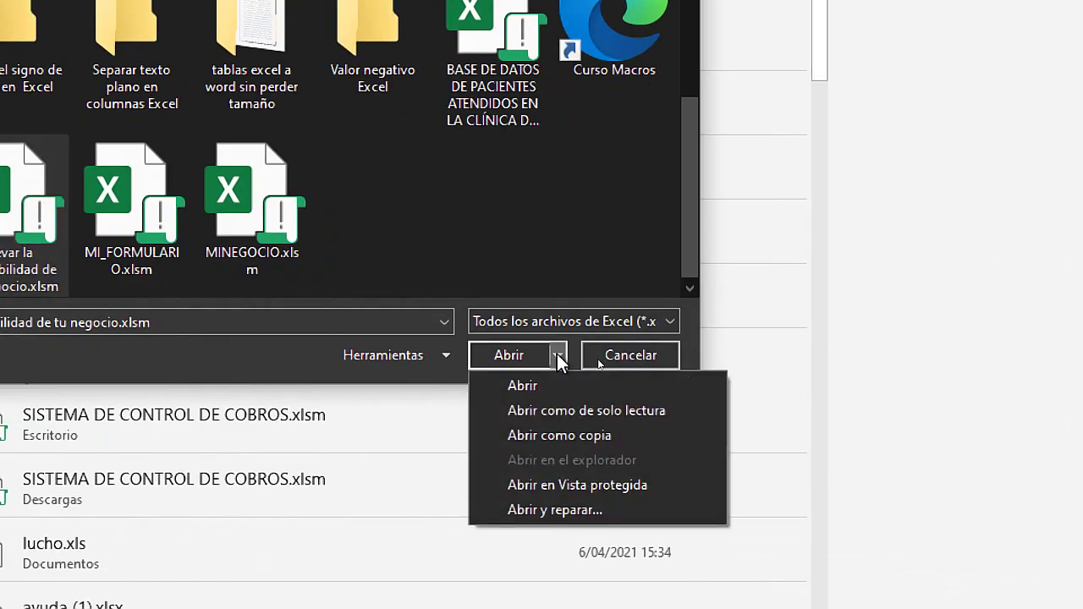
{"action": "left_click", "coordinate": [597, 512]}
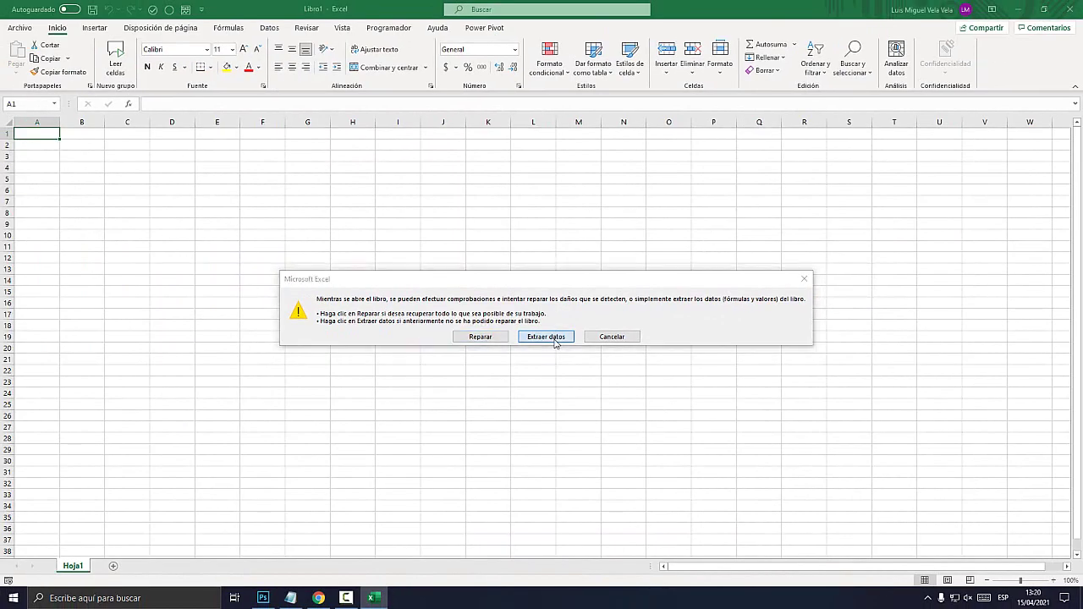
Step: Choose Extraer datos, then Convertir en valores to load the workbook as Reparado
{"action": "left_click", "coordinate": [535, 337]}
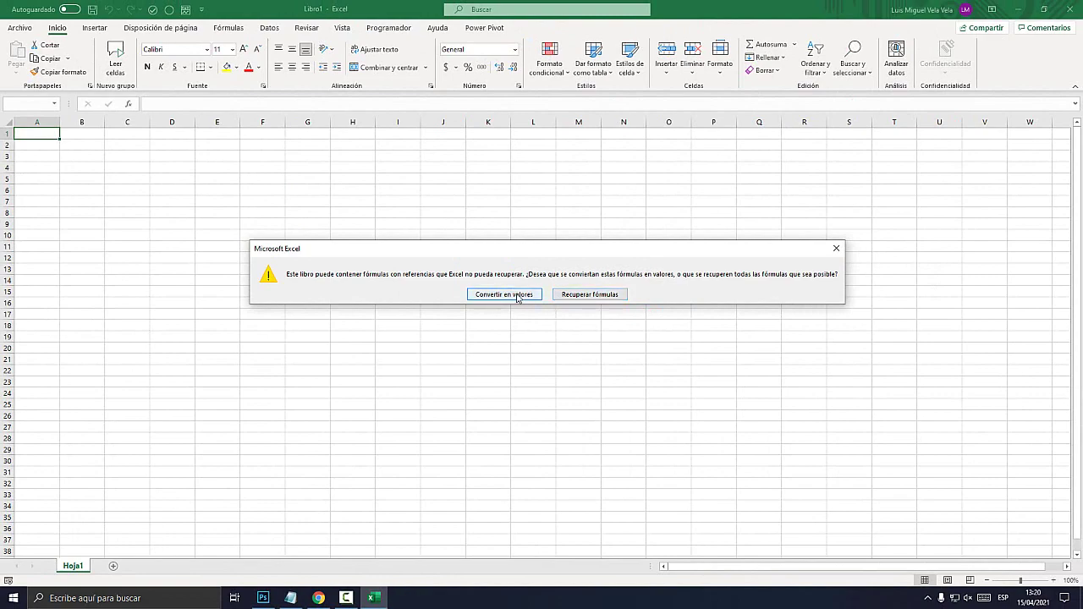
{"action": "left_click", "coordinate": [517, 295]}
{"action": "left_click", "coordinate": [705, 296]}
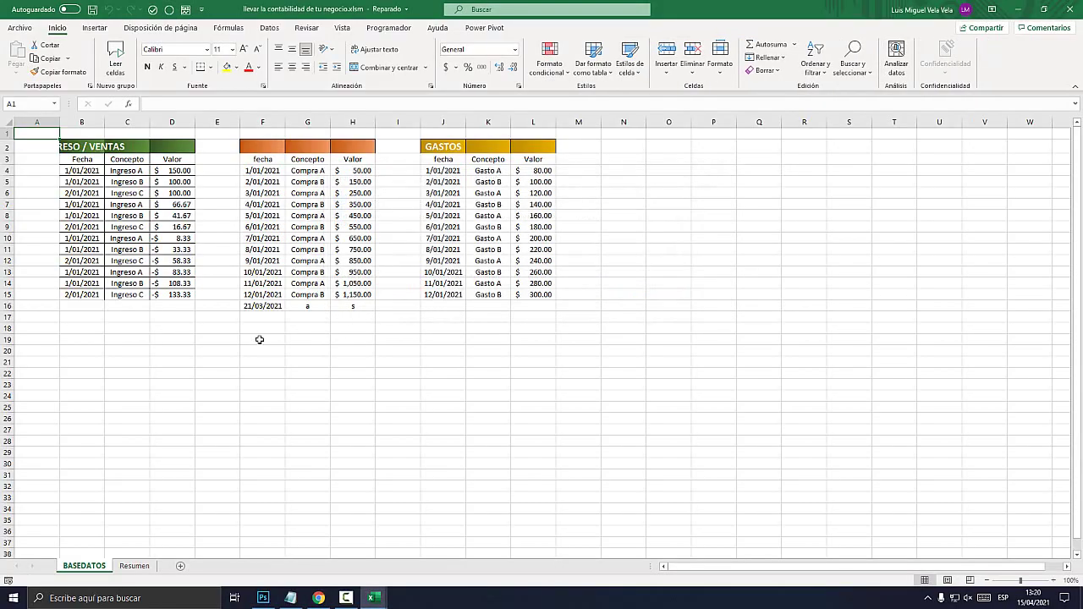
{"action": "scroll", "coordinate": [260, 339], "scroll_direction": "down", "scroll_amount": 4}
{"action": "left_click", "coordinate": [134, 565]}
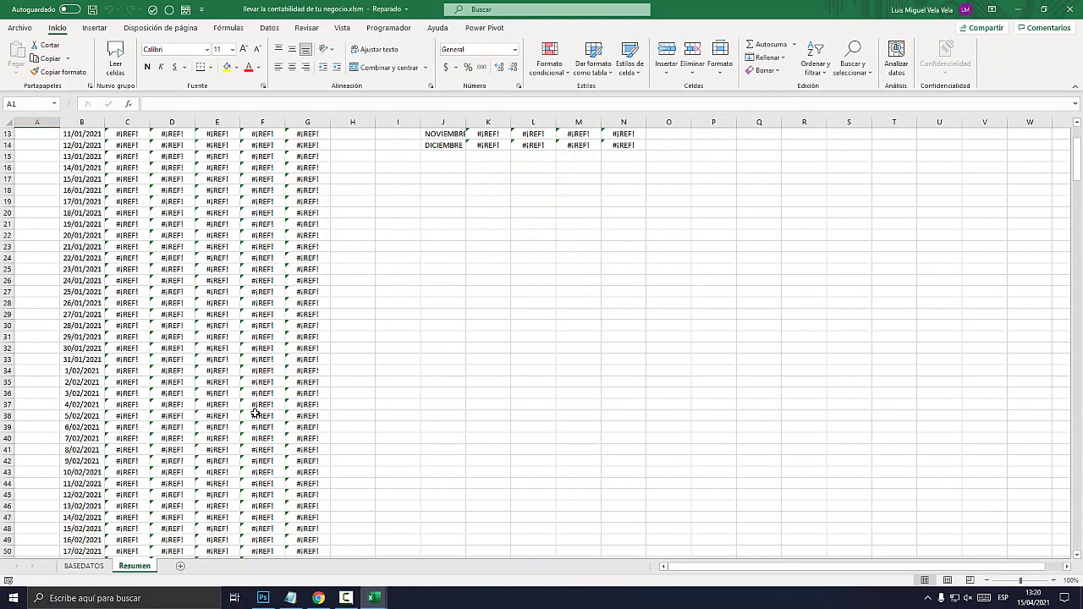
{"action": "scroll", "coordinate": [255, 412], "scroll_direction": "down", "scroll_amount": 10}
{"action": "scroll", "coordinate": [256, 409], "scroll_direction": "up", "scroll_amount": 15}
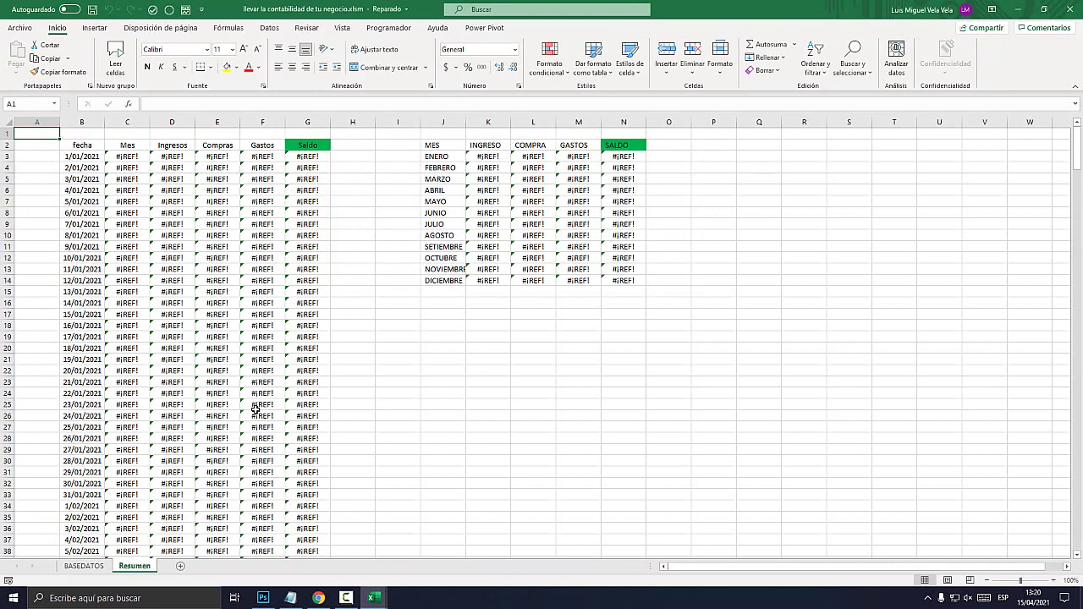
{"action": "left_click", "coordinate": [82, 565]}
{"action": "scroll", "coordinate": [351, 260], "scroll_direction": "up", "scroll_amount": 4}
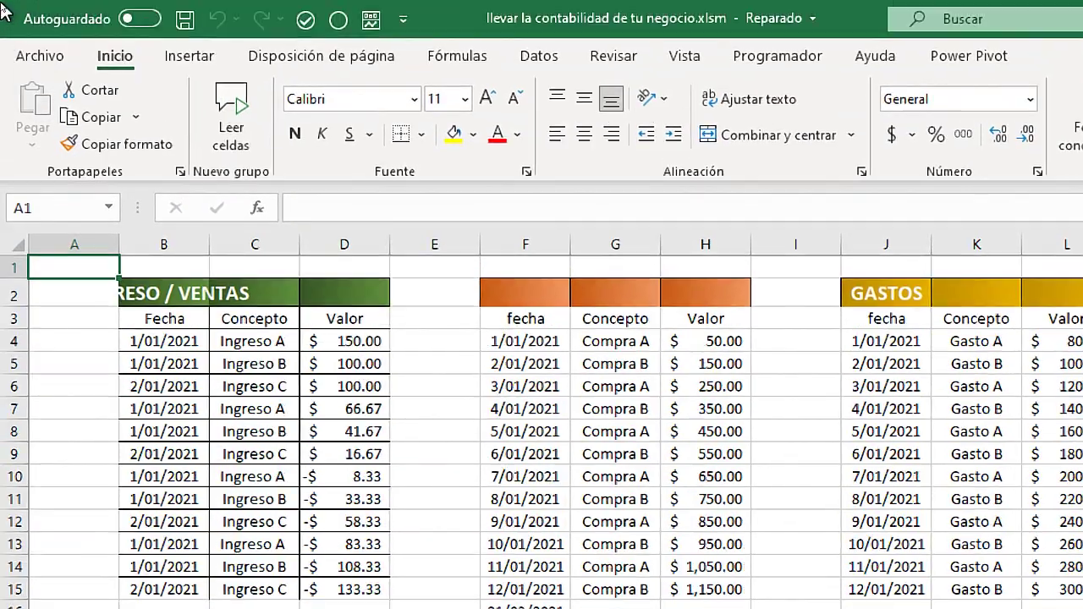
Step: Repair-open llevar la contabilidad de tu negocio.xlsm again using Extraer datos with Recuperar fórmulas
{"action": "left_click", "coordinate": [18, 28]}
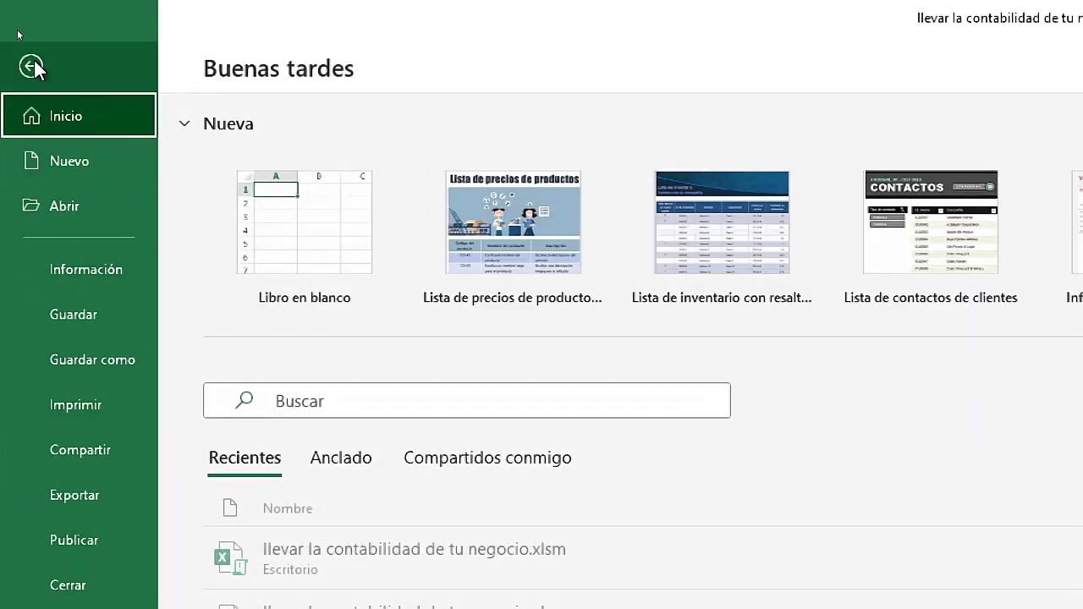
{"action": "left_click", "coordinate": [76, 205]}
{"action": "left_click", "coordinate": [160, 249]}
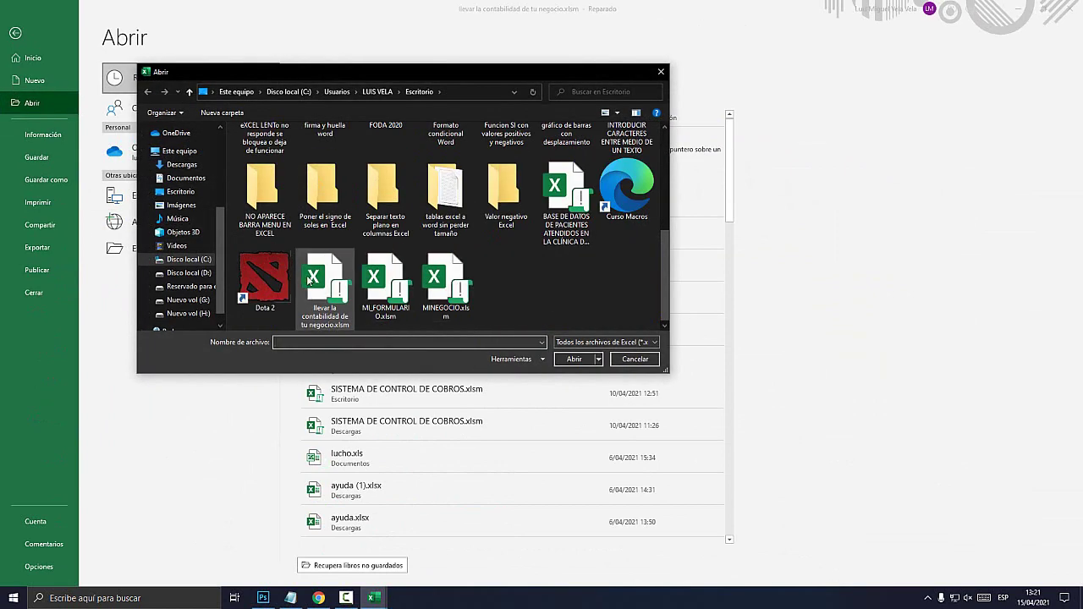
{"action": "left_click", "coordinate": [311, 282]}
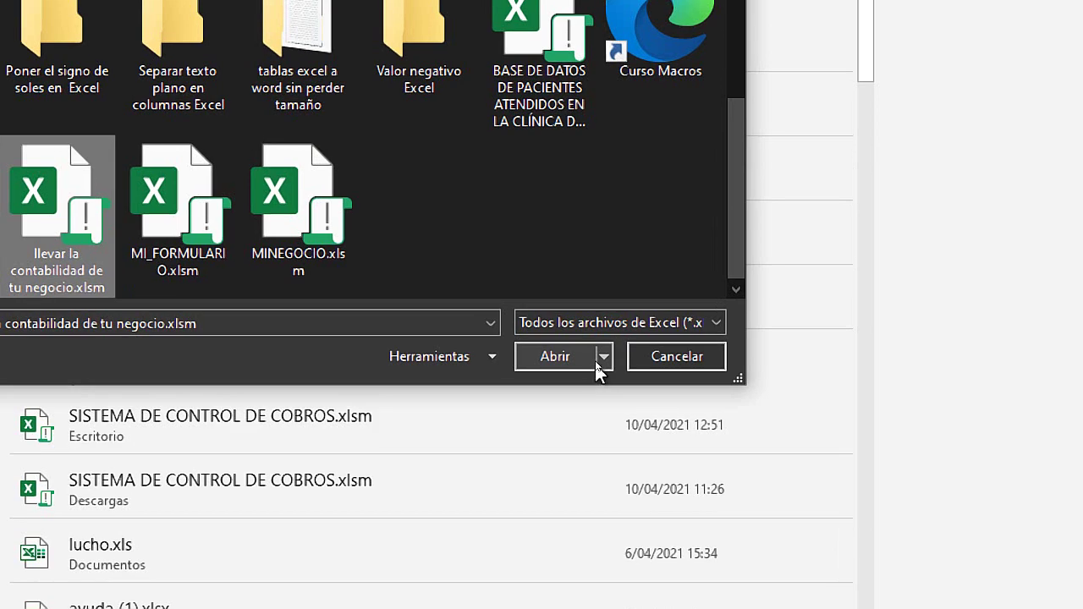
{"action": "left_click", "coordinate": [596, 362]}
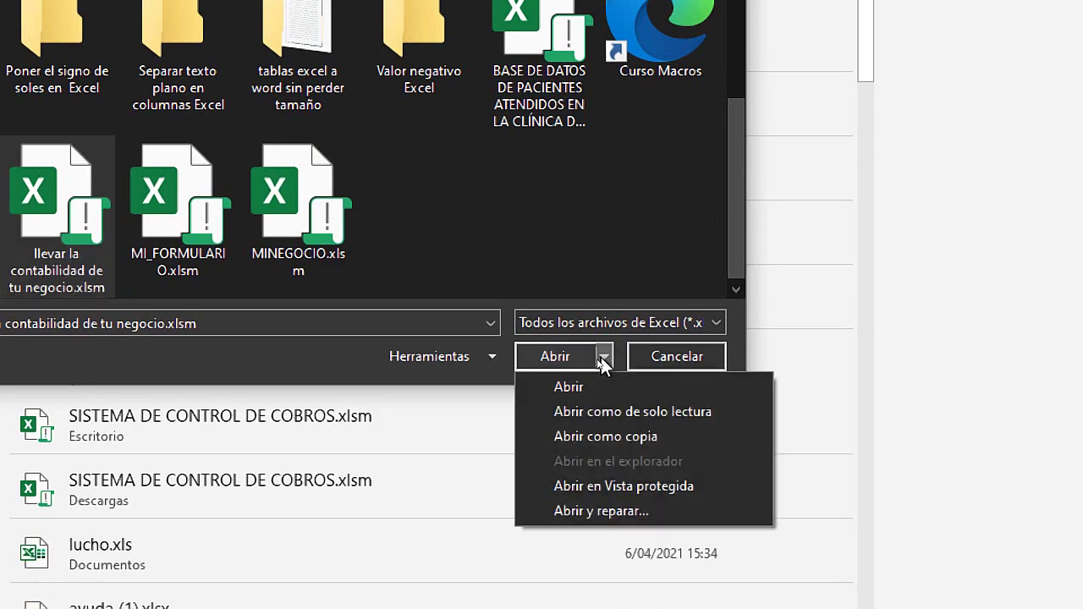
{"action": "left_click", "coordinate": [656, 512]}
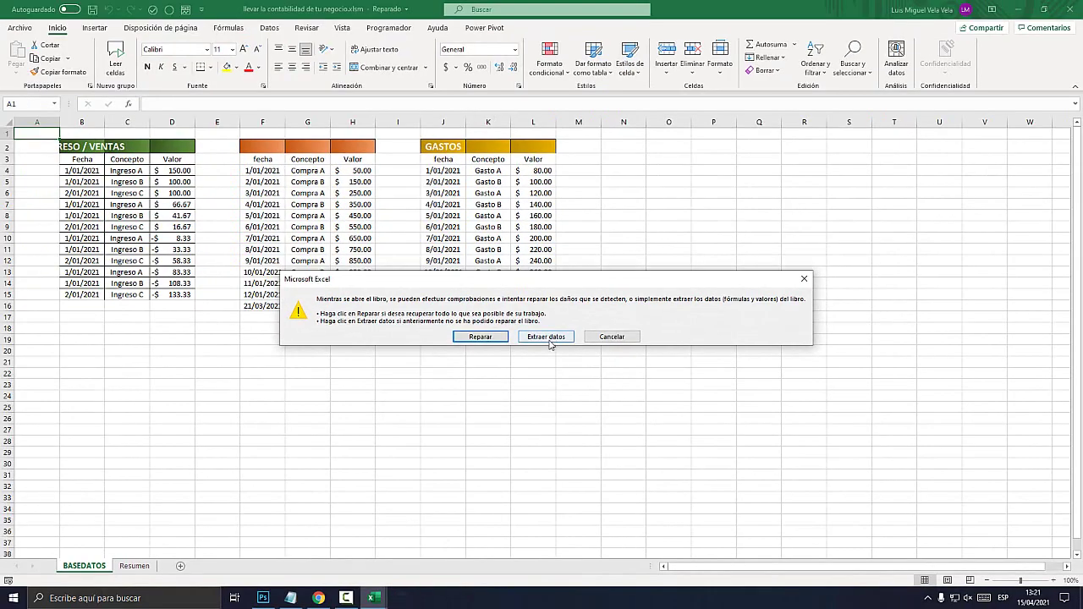
{"action": "left_click", "coordinate": [548, 339]}
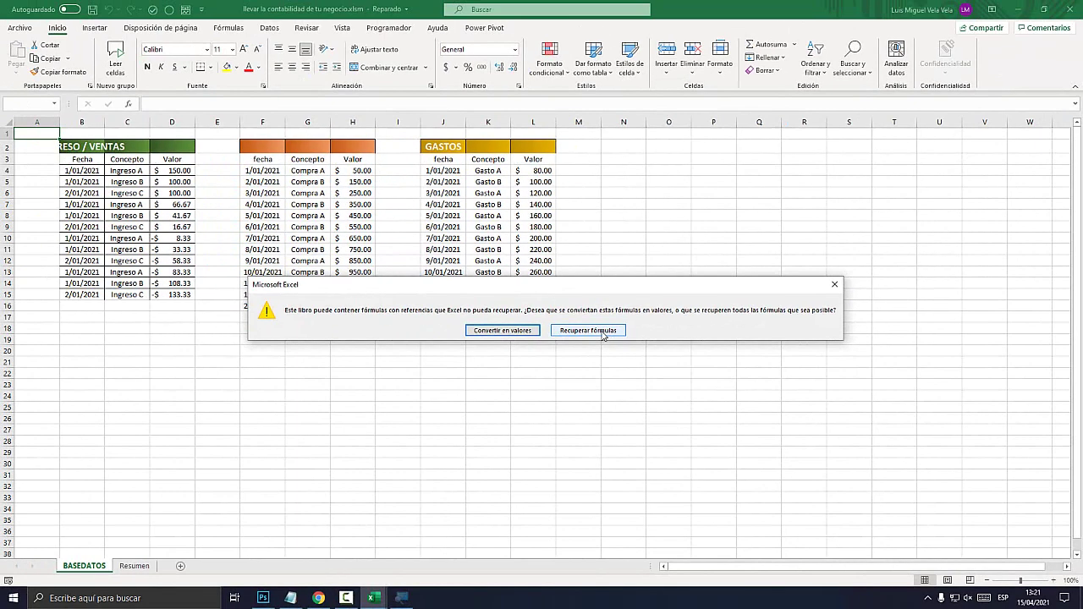
{"action": "left_click", "coordinate": [604, 332]}
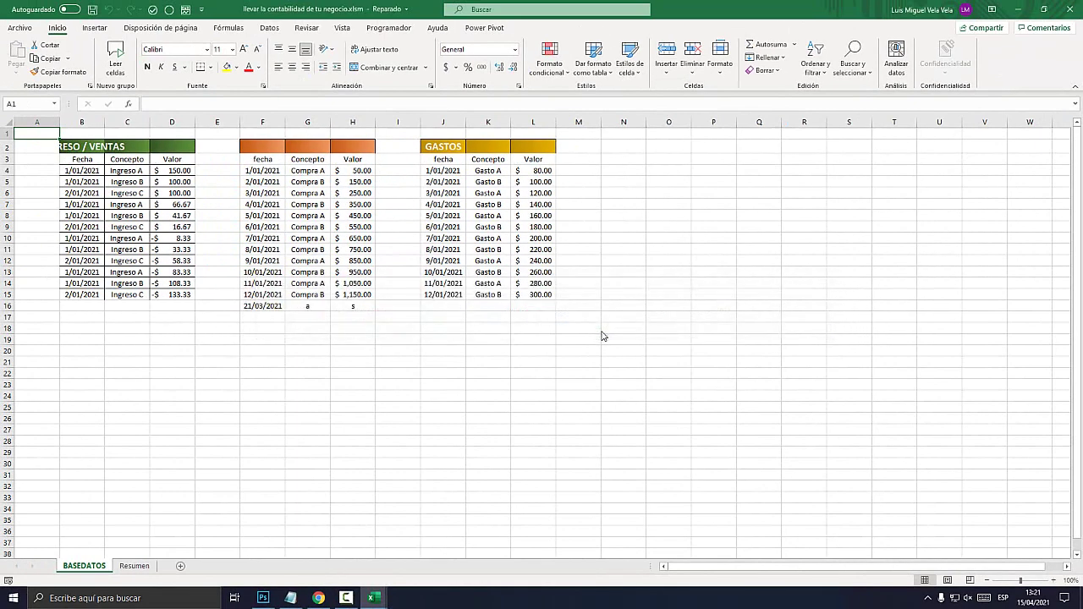
Step: Check the BASEDATOS and Resumen sheets of the formula-recovered workbook
{"action": "scroll", "coordinate": [604, 336], "scroll_direction": "down", "scroll_amount": 2}
{"action": "scroll", "coordinate": [570, 339], "scroll_direction": "up", "scroll_amount": 1}
{"action": "scroll", "coordinate": [571, 338], "scroll_direction": "up", "scroll_amount": 1}
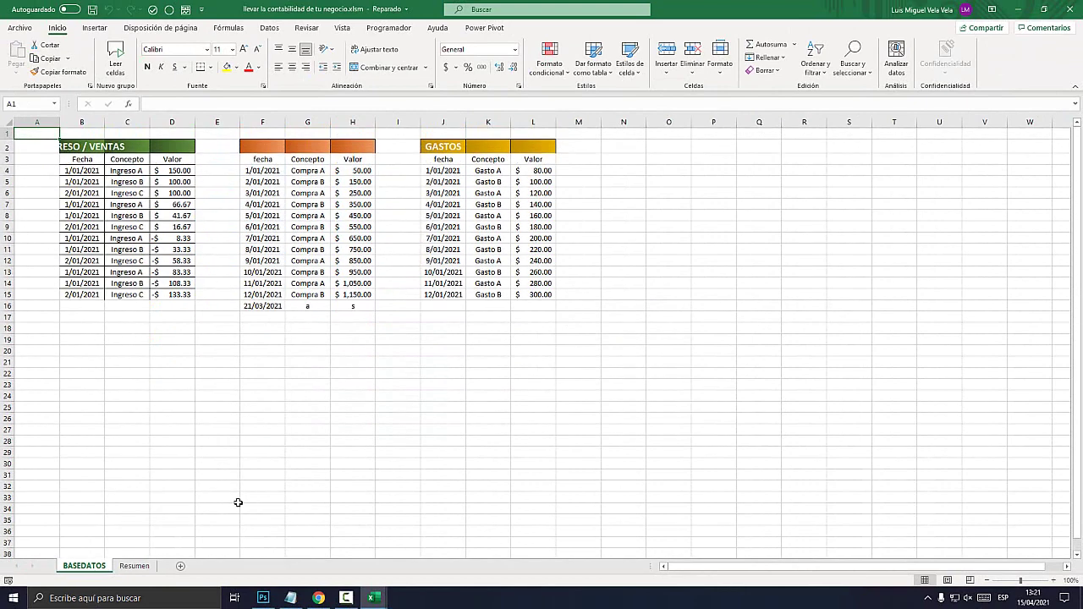
{"action": "left_click", "coordinate": [137, 567]}
{"action": "scroll", "coordinate": [356, 378], "scroll_direction": "down", "scroll_amount": 4}
{"action": "scroll", "coordinate": [176, 488], "scroll_direction": "up", "scroll_amount": 5}
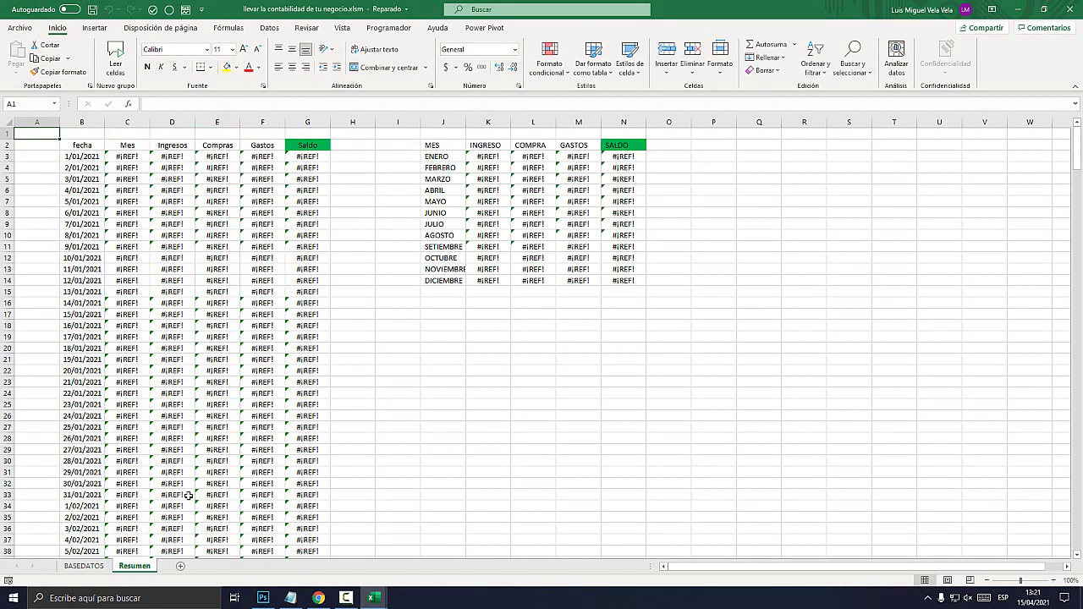
Step: Close the workbook with No guardar and bring the Notepad note back up
{"action": "left_click", "coordinate": [1076, 10]}
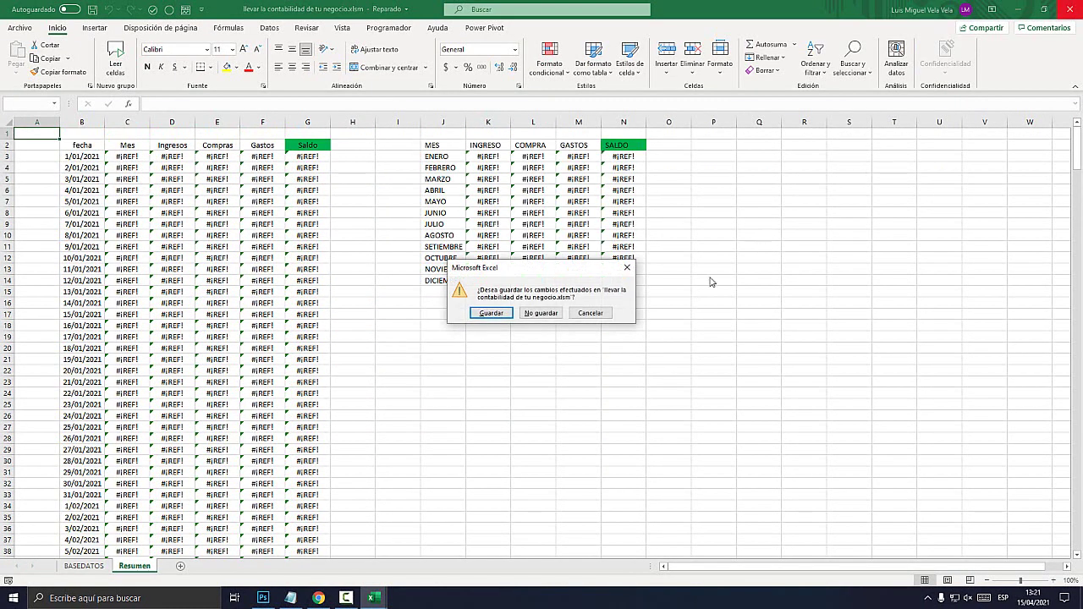
{"action": "left_click", "coordinate": [550, 314]}
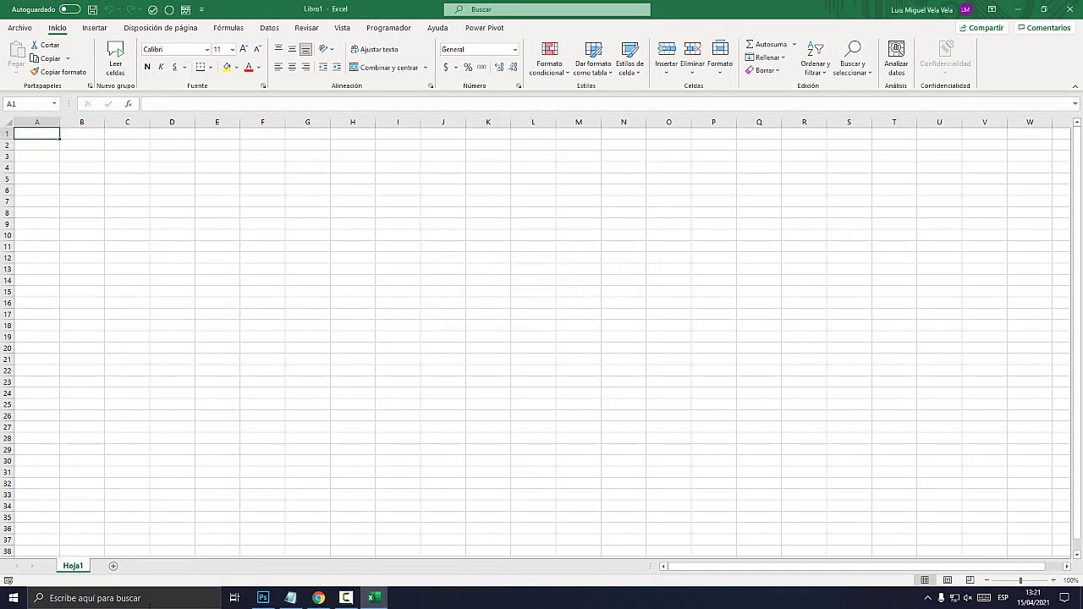
{"action": "left_click", "coordinate": [290, 598]}
Step: Add a second note line reading '2.- Excel /safe' below the Abrir y reparar step
{"action": "left_click", "coordinate": [553, 173]}
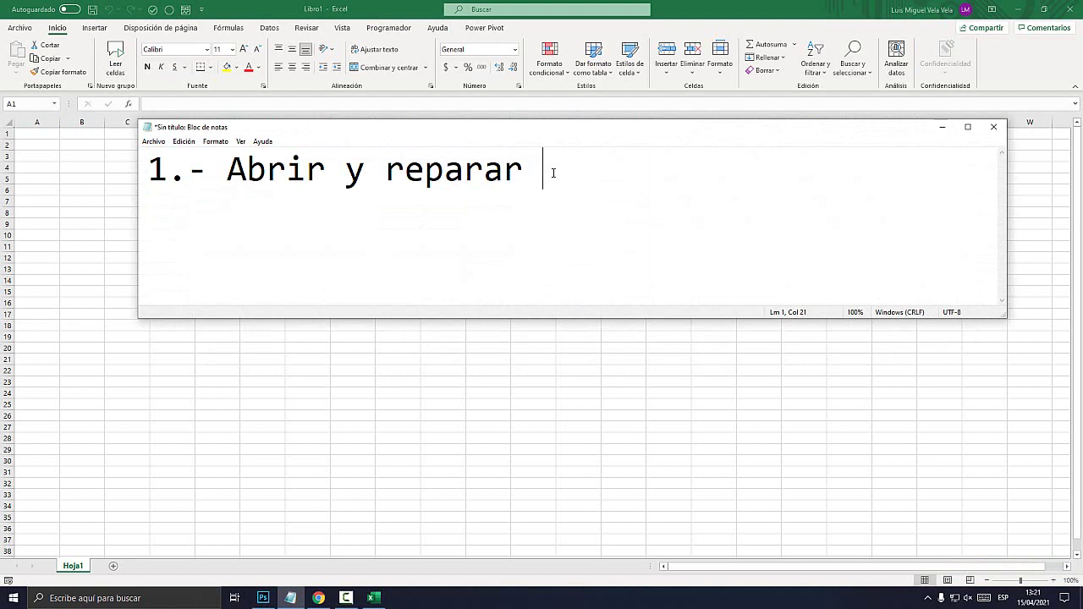
{"action": "type", "text": "2.- "}
{"action": "type", "text": "Excel"}
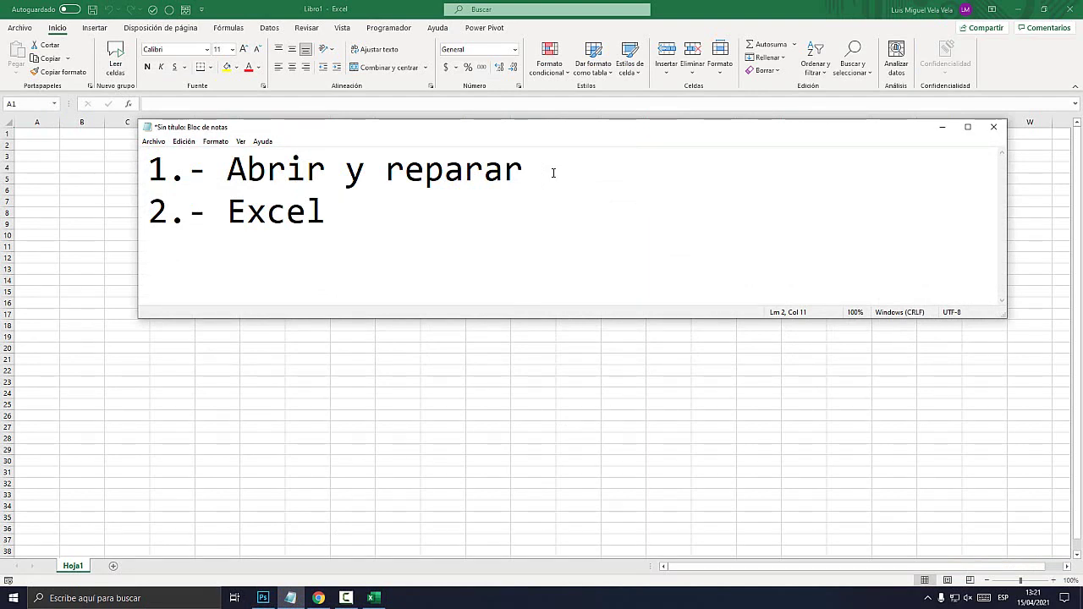
{"action": "type", "text": "/"}
{"action": "type", "text": "sa"}
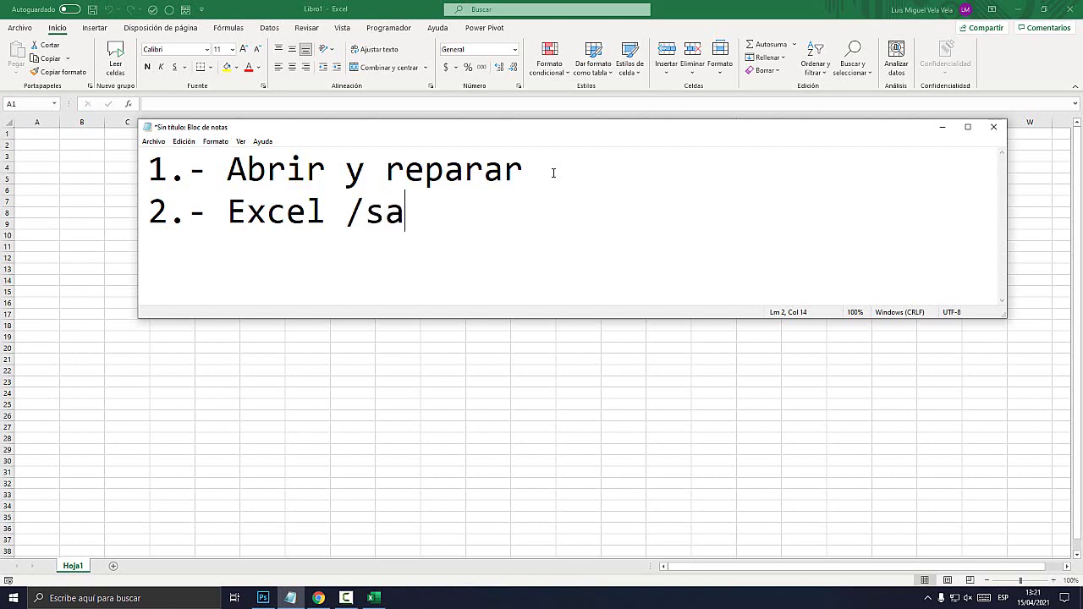
{"action": "type", "text": "fe"}
{"action": "left_click", "coordinate": [263, 597]}
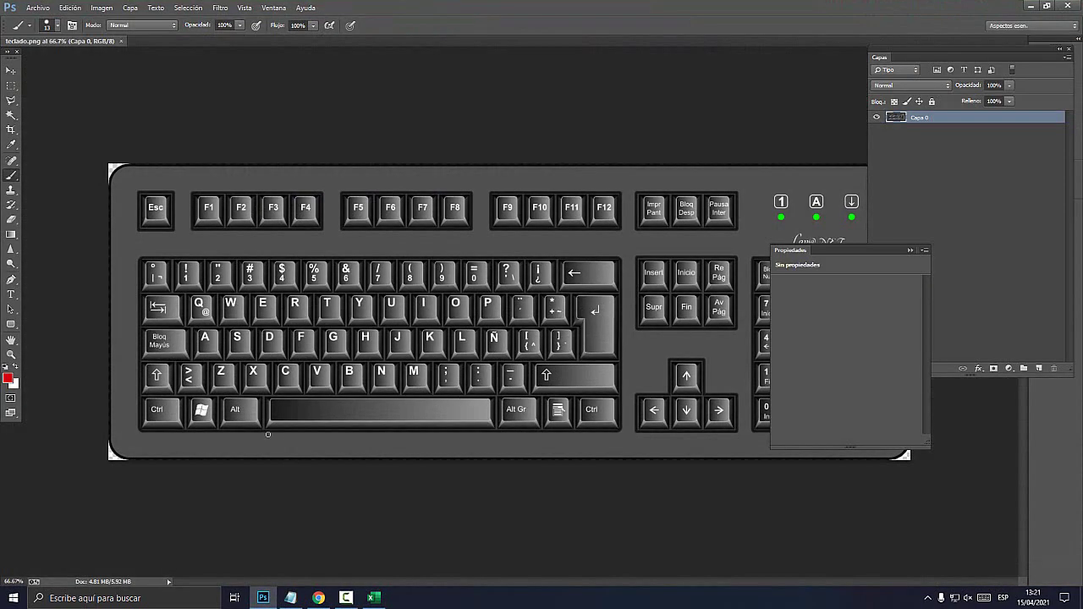
Step: View the keyboard image at 100% and check the Excel /safe line in the notes
{"action": "key", "text": "ctrl+1"}
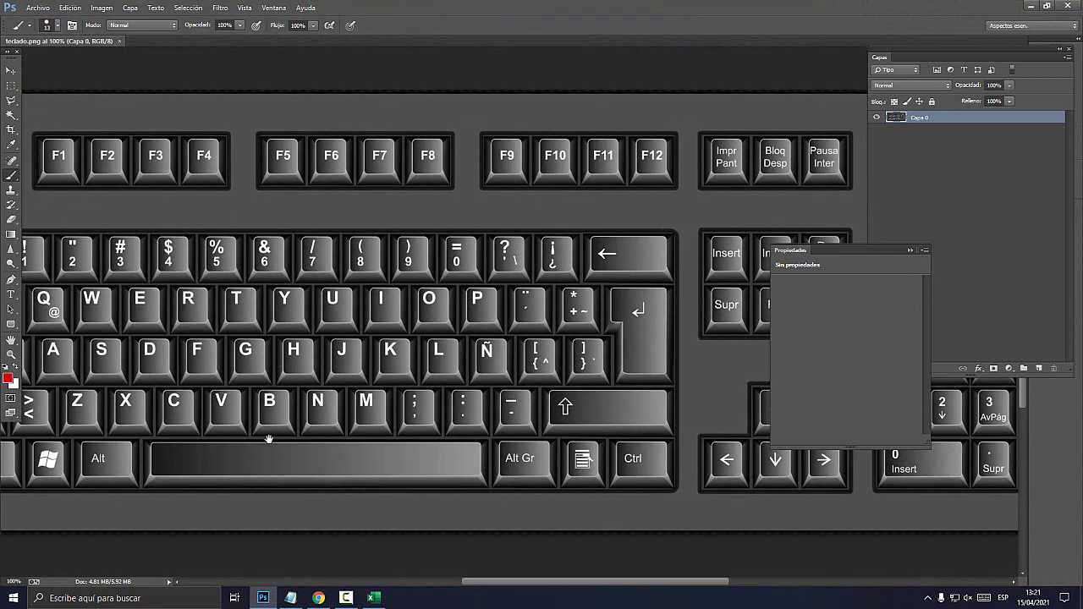
{"action": "left_click_drag", "start_coordinate": [269, 438], "coordinate": [430, 453]}
{"action": "left_click", "coordinate": [290, 598]}
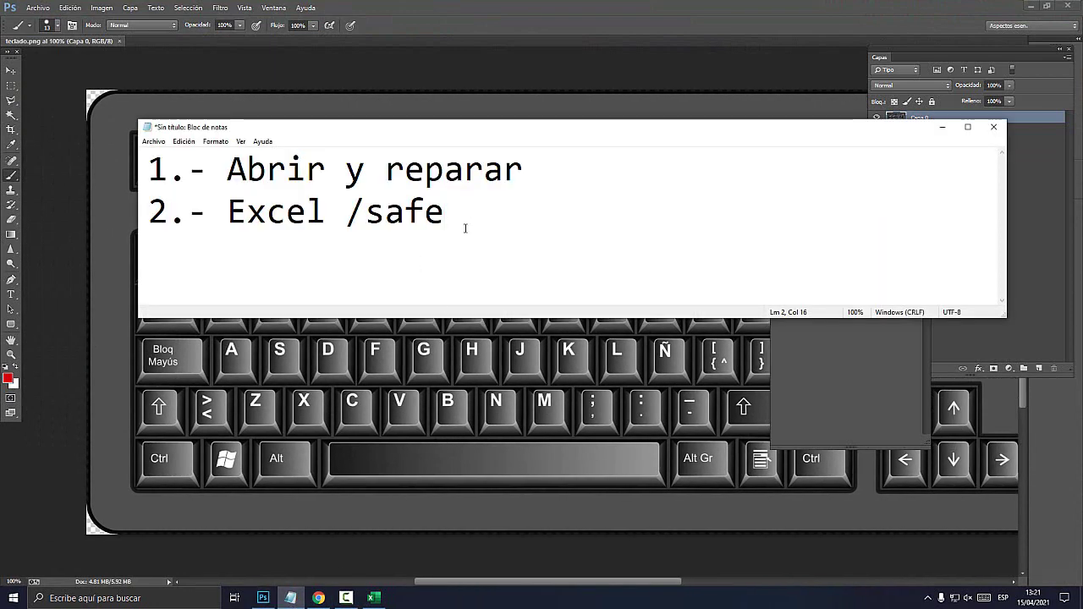
{"action": "left_click_drag", "start_coordinate": [465, 228], "coordinate": [235, 237]}
{"action": "left_click", "coordinate": [329, 233]}
{"action": "key", "text": "shift+Left"}
{"action": "left_click", "coordinate": [457, 254]}
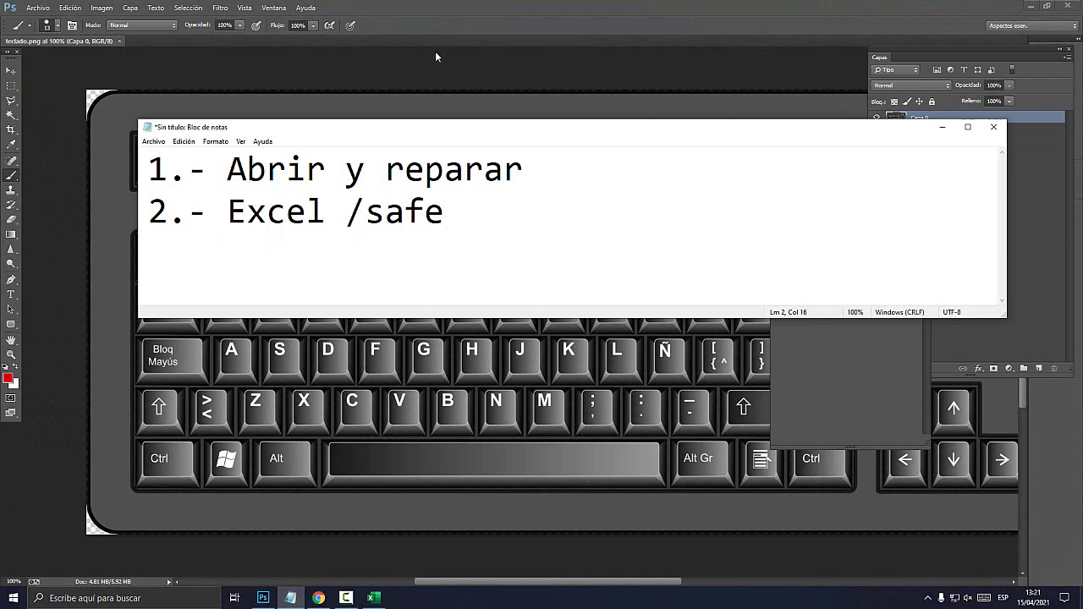
Step: Circle the Windows key and the R key in red, then show the desktop
{"action": "left_click", "coordinate": [480, 30]}
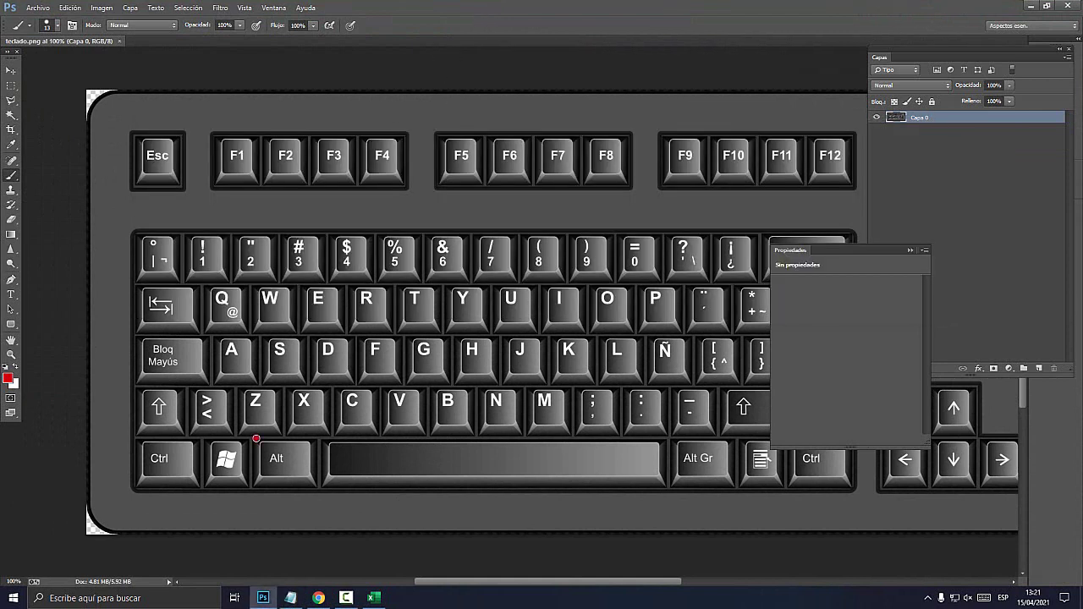
{"action": "left_click_drag", "start_coordinate": [256, 439], "coordinate": [254, 441]}
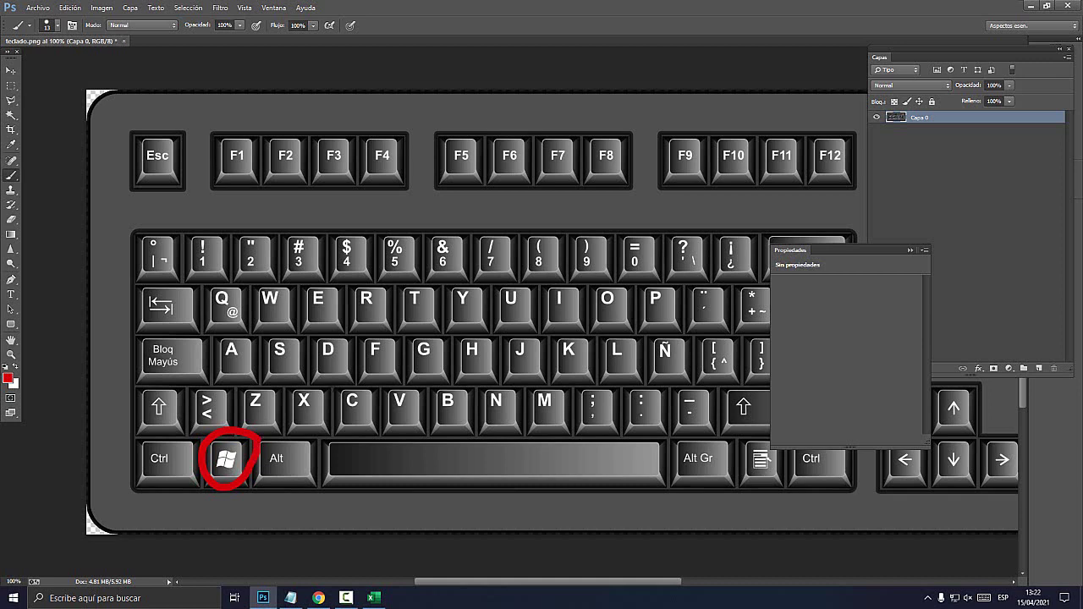
{"action": "left_click_drag", "start_coordinate": [387, 290], "coordinate": [386, 289]}
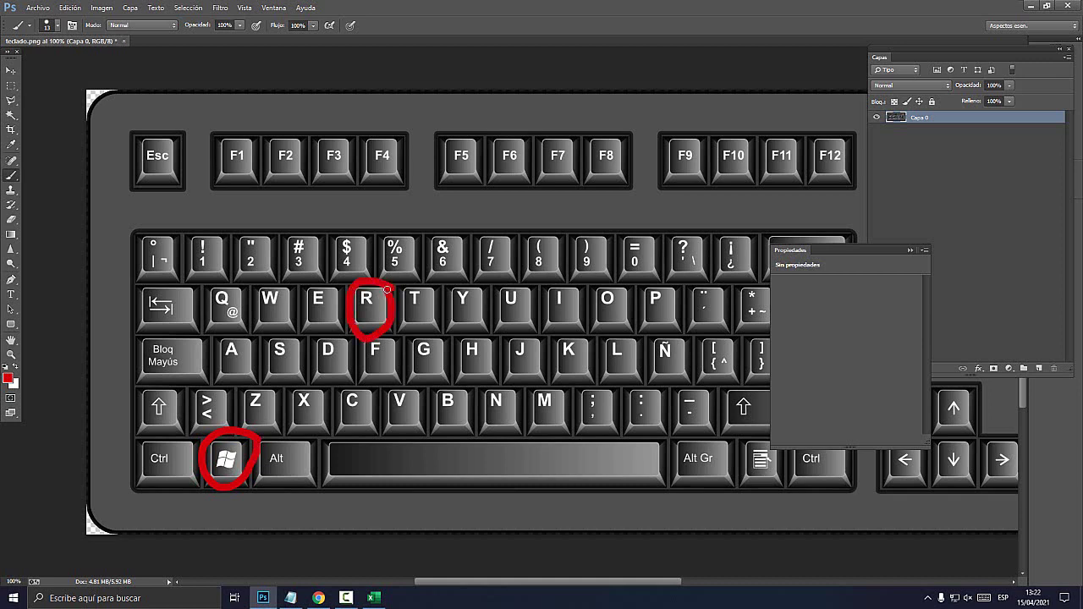
{"action": "key", "text": "super+d"}
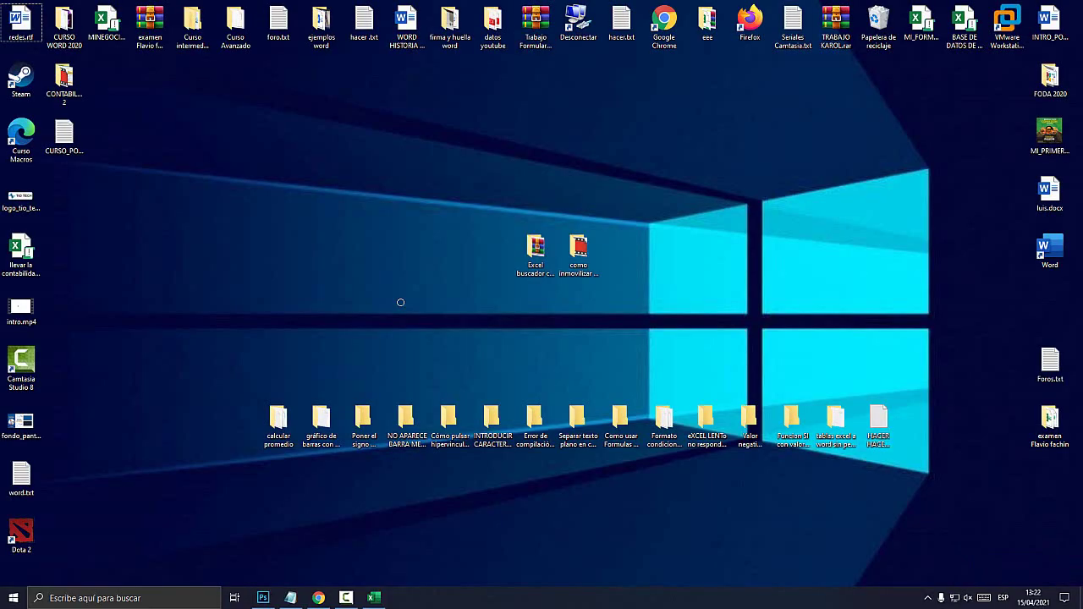
Step: Open Run with its box cleared and copy 'Excel /safe' from the Notepad notes
{"action": "key", "text": "super+r"}
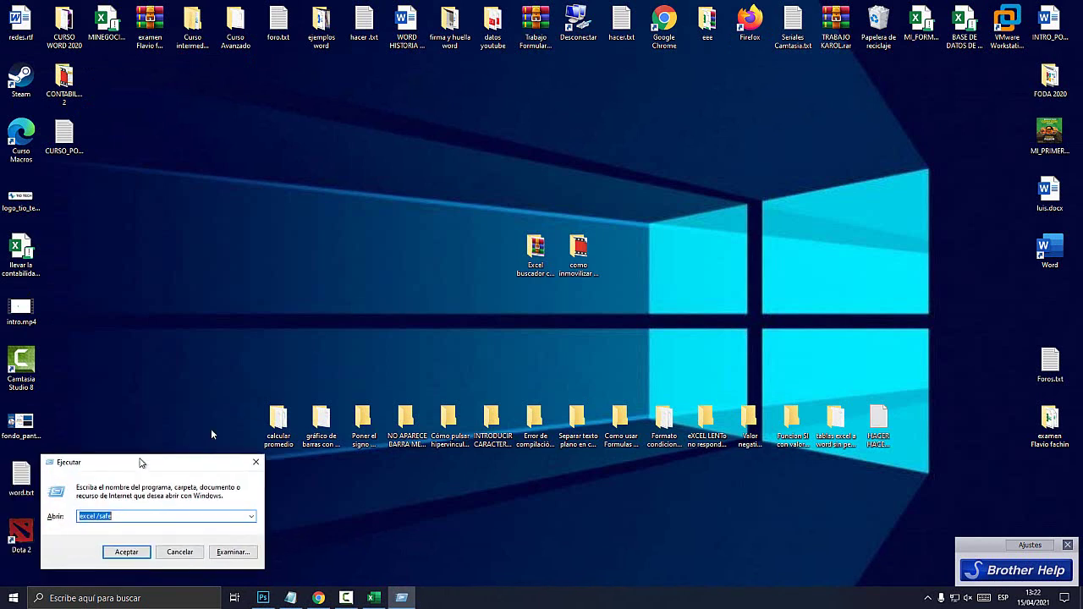
{"action": "mouse_move", "coordinate": [110, 474]}
{"action": "left_mouse_down"}
{"action": "mouse_move", "coordinate": [330, 247]}
{"action": "mouse_move", "coordinate": [426, 311]}
{"action": "mouse_move", "coordinate": [431, 169]}
{"action": "left_mouse_up"}
{"action": "key", "text": "Delete"}
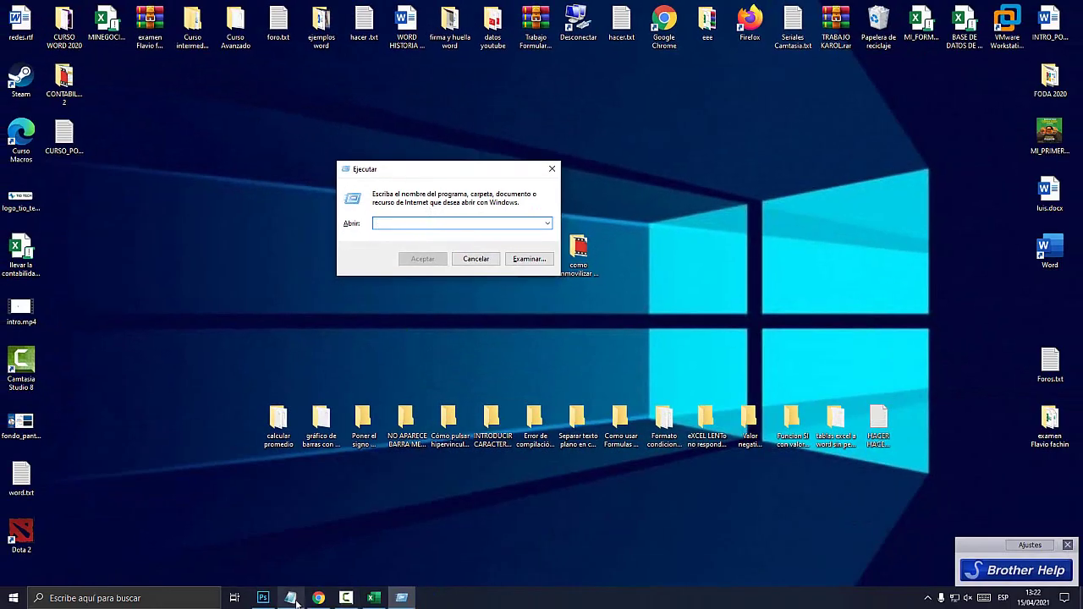
{"action": "left_click", "coordinate": [290, 598]}
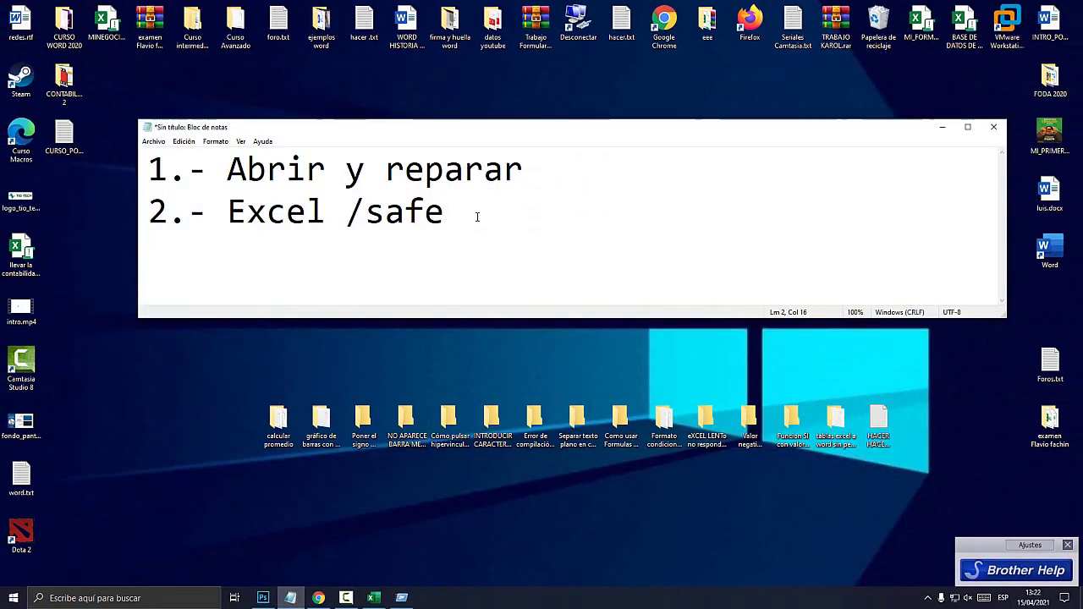
{"action": "left_click_drag", "start_coordinate": [476, 217], "coordinate": [231, 218]}
{"action": "right_click", "coordinate": [251, 218]}
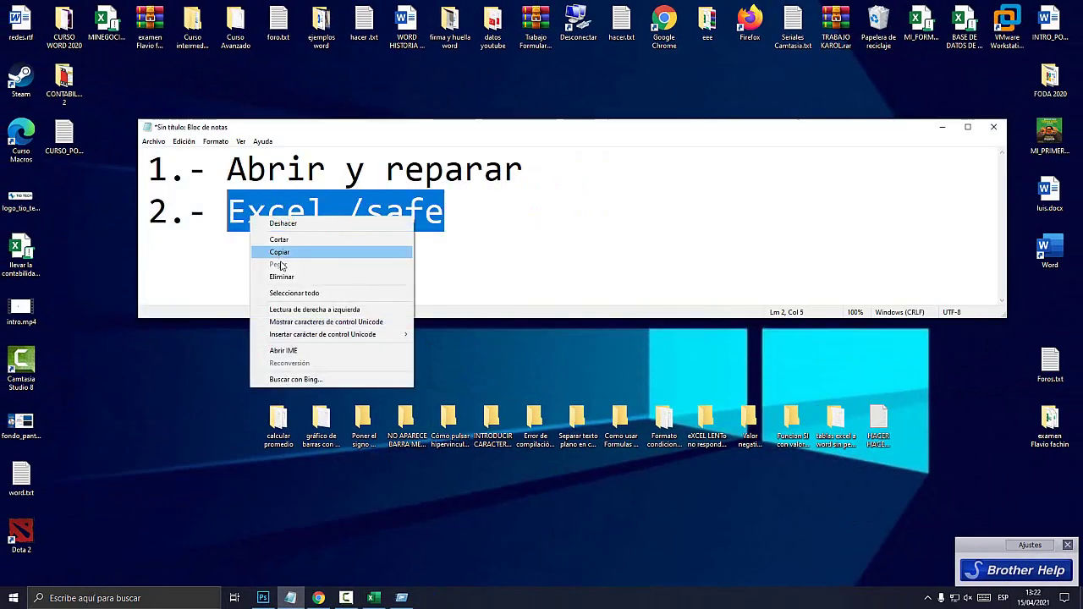
{"action": "left_click", "coordinate": [282, 251]}
Step: Paste 'Excel /safe' into the Run box and return to the Photoshop keyboard image
{"action": "left_click", "coordinate": [944, 129]}
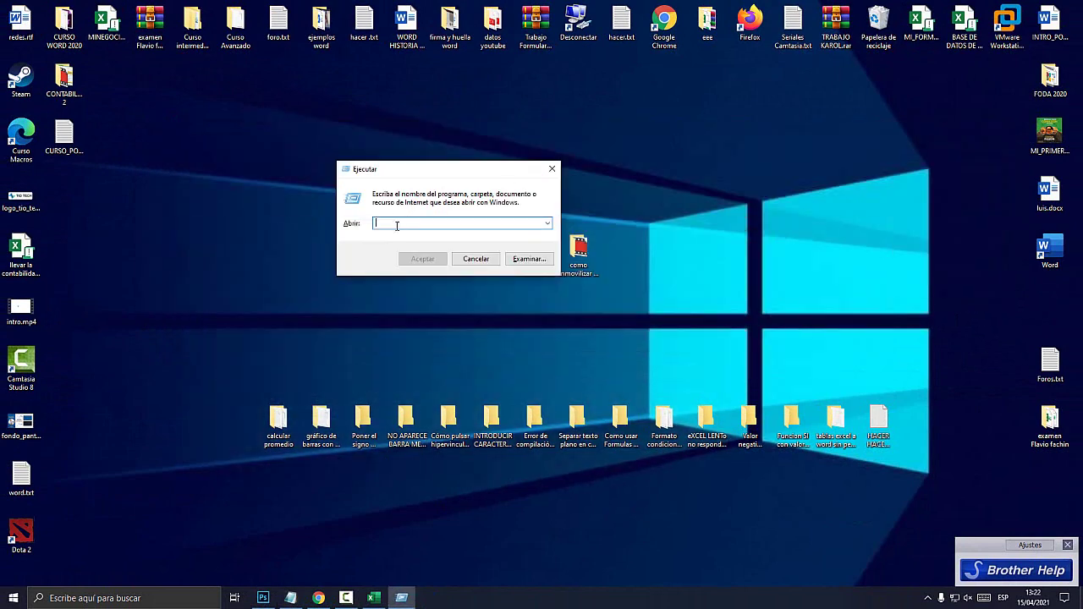
{"action": "right_click", "coordinate": [395, 222]}
{"action": "left_click", "coordinate": [435, 269]}
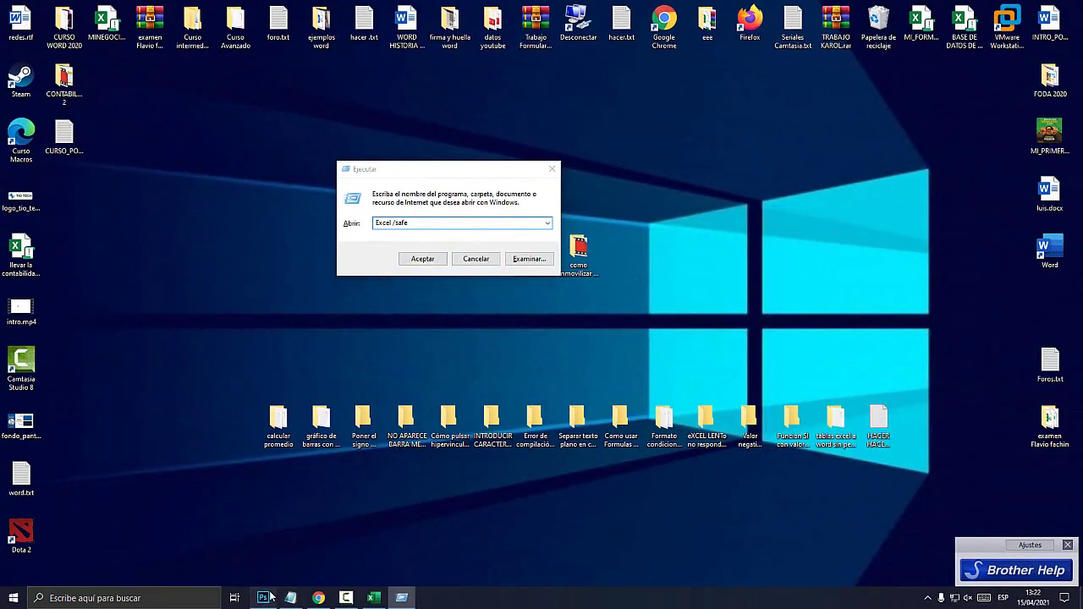
{"action": "left_click", "coordinate": [263, 598]}
Step: Use the History panel to undo the circles, then circle left Shift and / 7 in red
{"action": "left_click", "coordinate": [273, 8]}
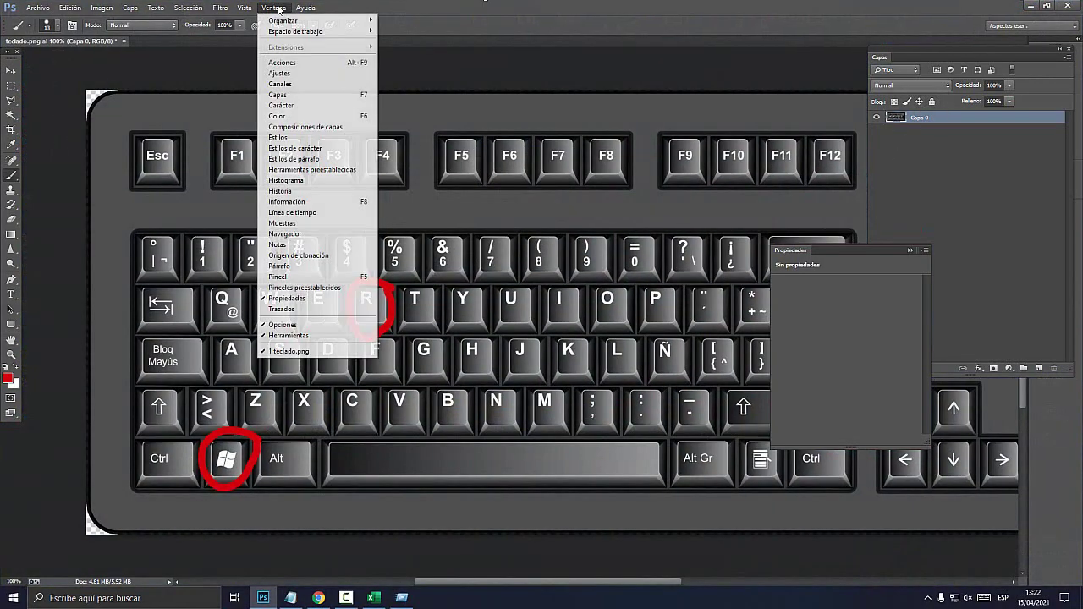
{"action": "left_click", "coordinate": [301, 193]}
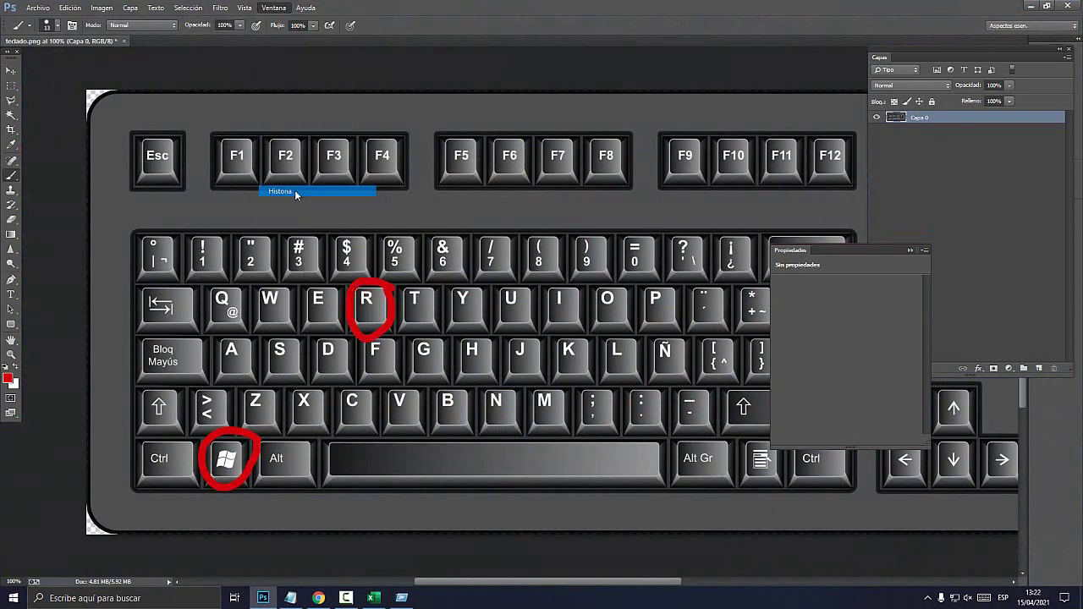
{"action": "key", "text": "ctrl+alt+z"}
{"action": "key", "text": "ctrl+alt+z"}
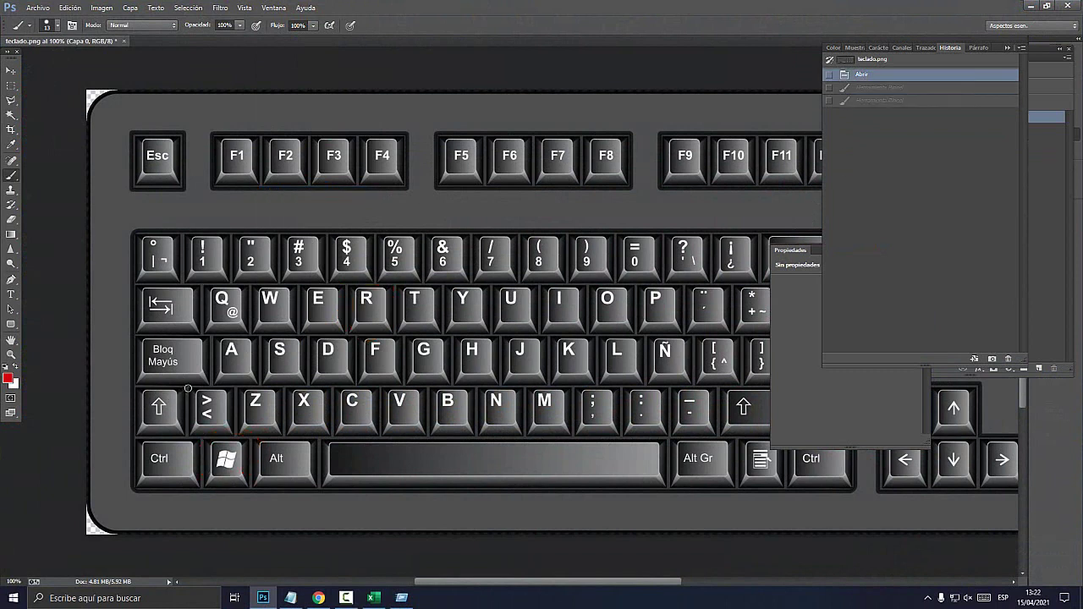
{"action": "left_click_drag", "start_coordinate": [185, 386], "coordinate": [195, 390]}
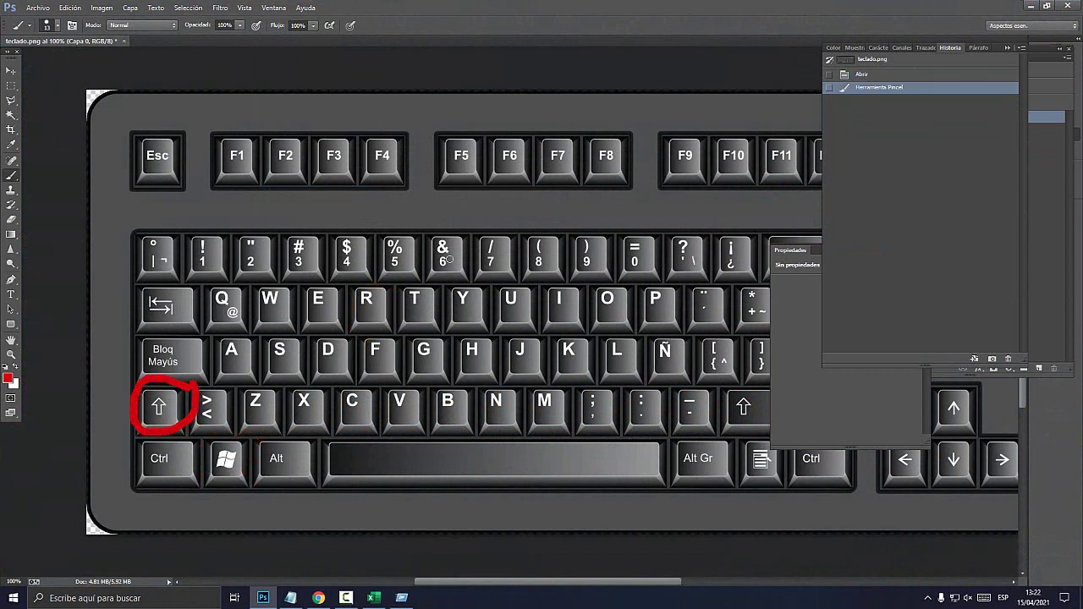
{"action": "left_click_drag", "start_coordinate": [526, 224], "coordinate": [513, 226]}
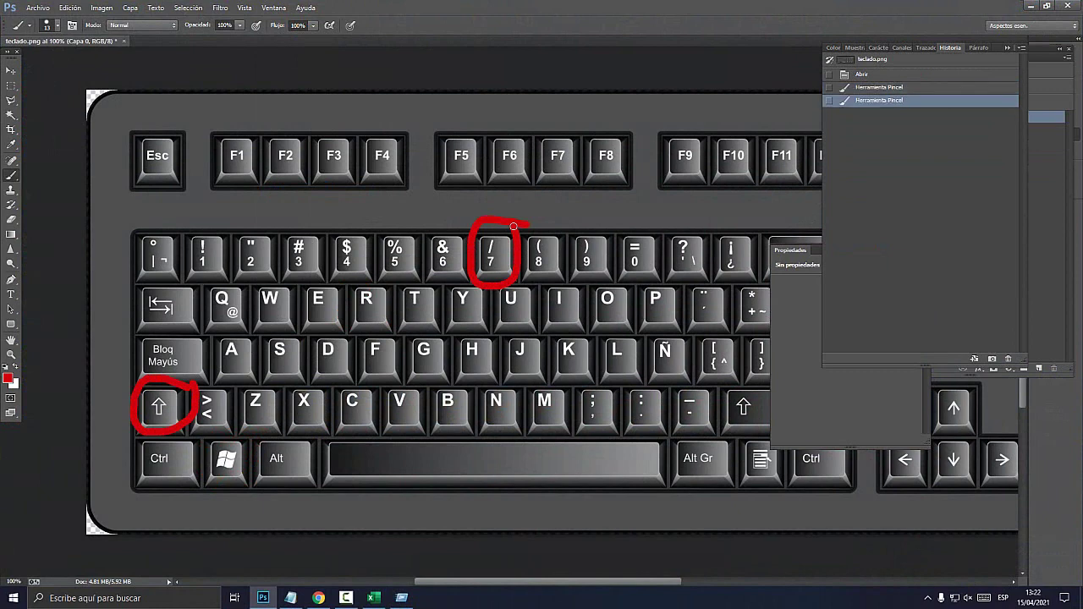
Step: Type and trim trailing slashes after the Excel /safe note line, then minimize Photoshop
{"action": "left_click", "coordinate": [291, 597]}
{"action": "left_click", "coordinate": [512, 234]}
{"action": "type", "text": "/safe ///"}
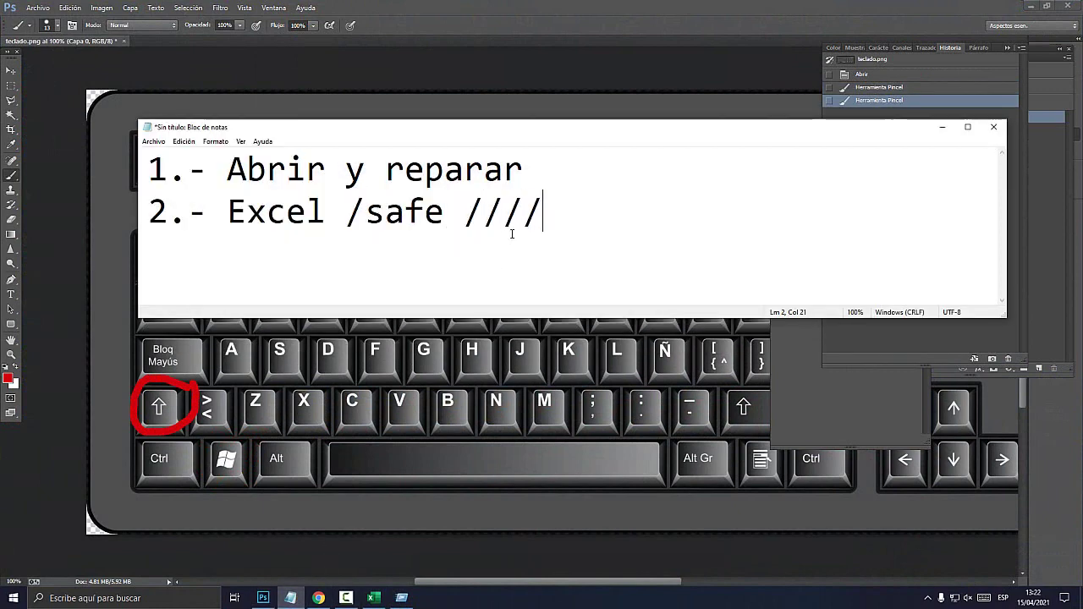
{"action": "type", "text": "/////"}
{"action": "key", "text": "BackSpace"}
{"action": "key", "text": "BackSpace"}
{"action": "key", "text": "BackSpace"}
{"action": "key", "text": "BackSpace"}
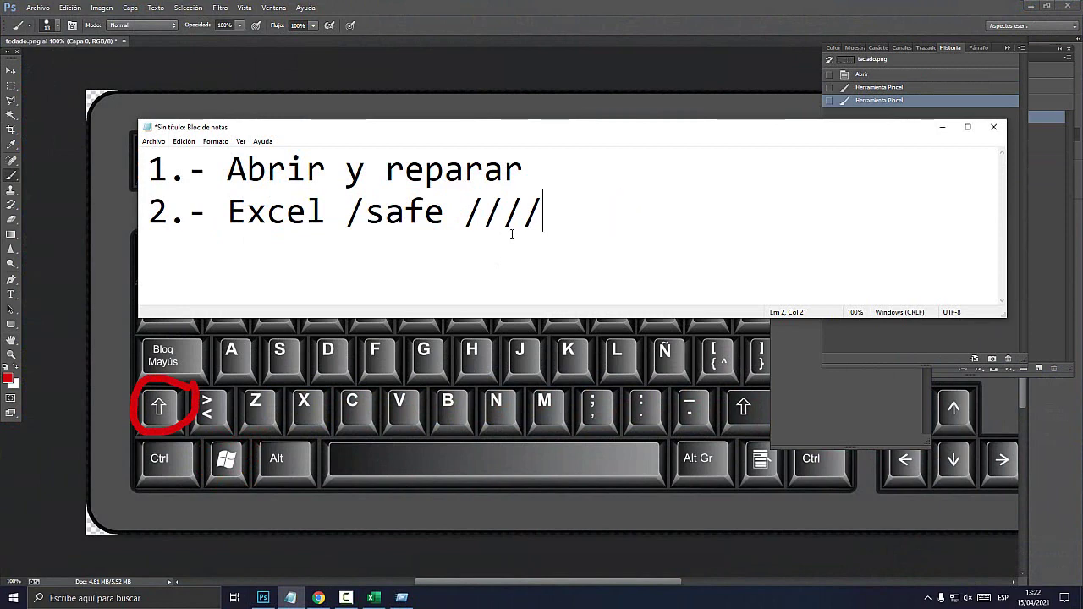
{"action": "key", "text": "BackSpace"}
{"action": "key", "text": "BackSpace"}
{"action": "key", "text": "BackSpace"}
{"action": "left_click", "coordinate": [429, 10]}
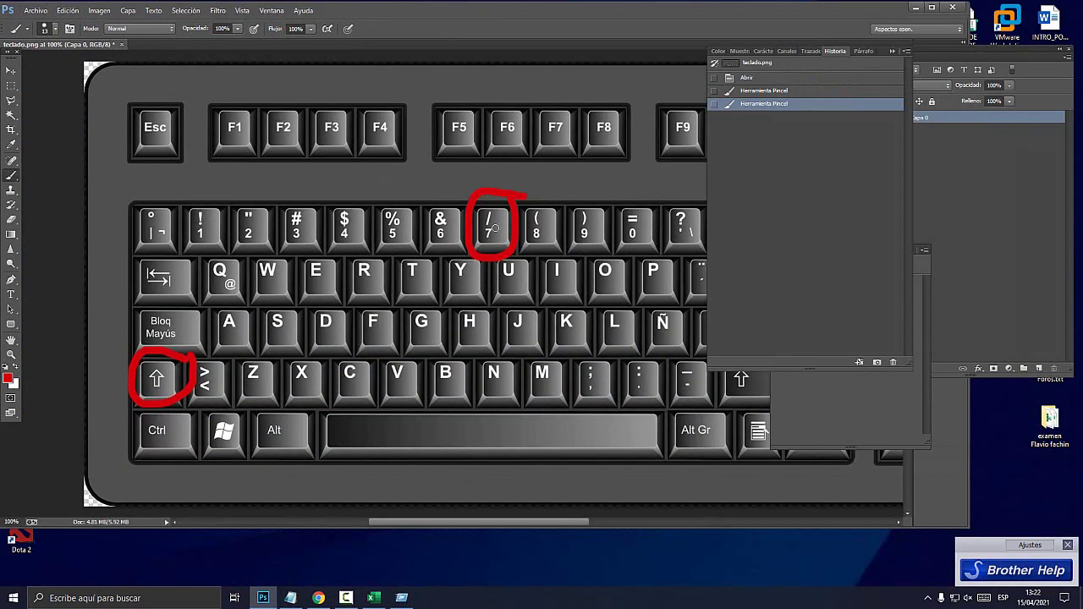
{"action": "left_click", "coordinate": [915, 6]}
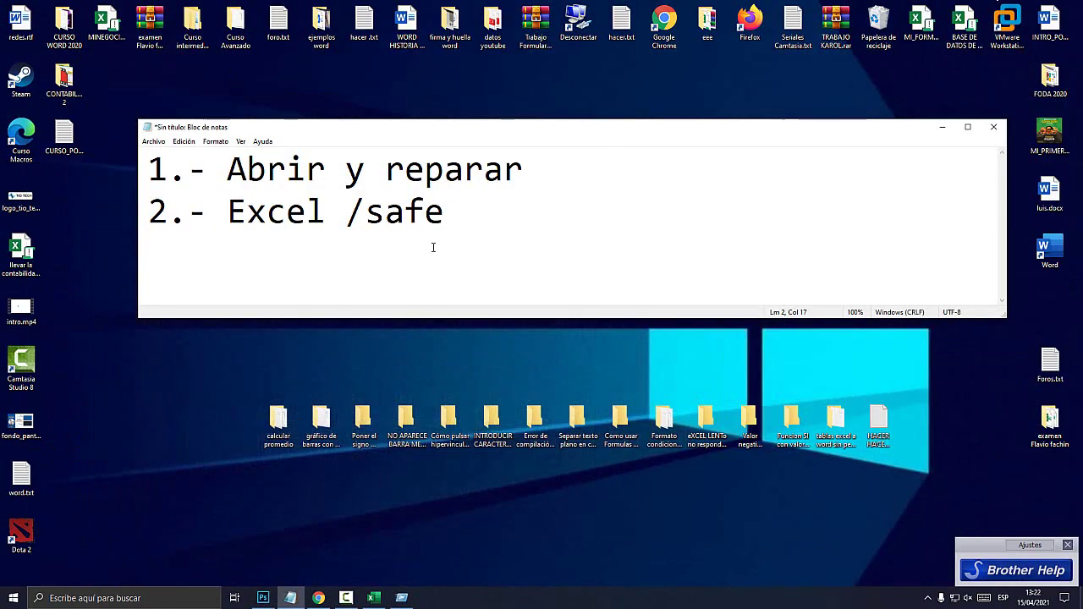
Step: Open the Run dialog holding excel /safe and move it lower on screen
{"action": "key", "text": "shift+Left"}
{"action": "key", "text": "shift+Left"}
{"action": "key", "text": "shift+Left"}
{"action": "key", "text": "shift+Left"}
{"action": "key", "text": "super+r"}
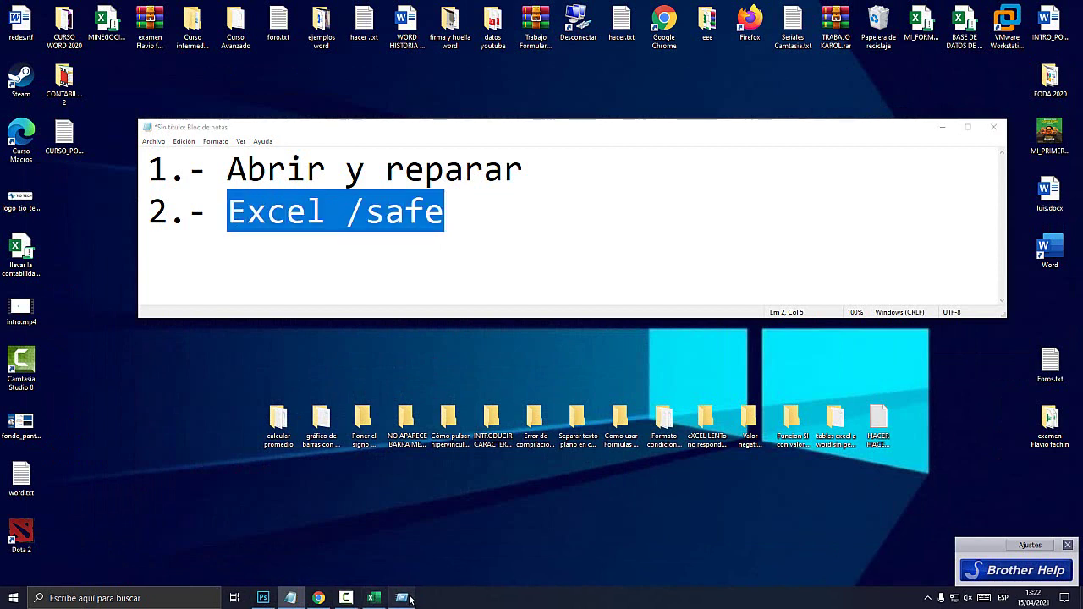
{"action": "left_click", "coordinate": [442, 225]}
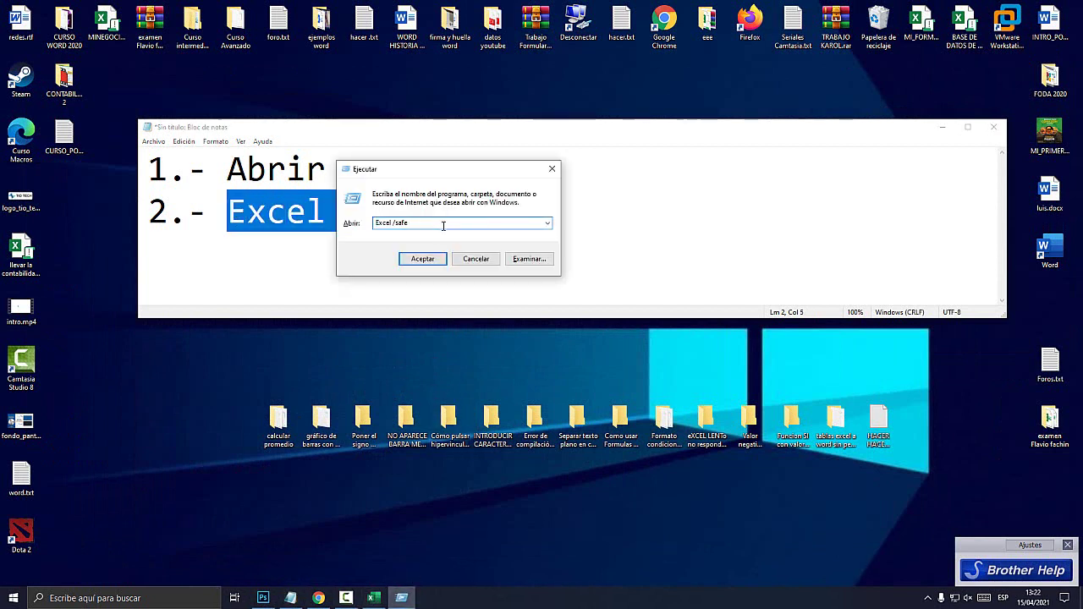
{"action": "left_click_drag", "start_coordinate": [446, 172], "coordinate": [489, 353]}
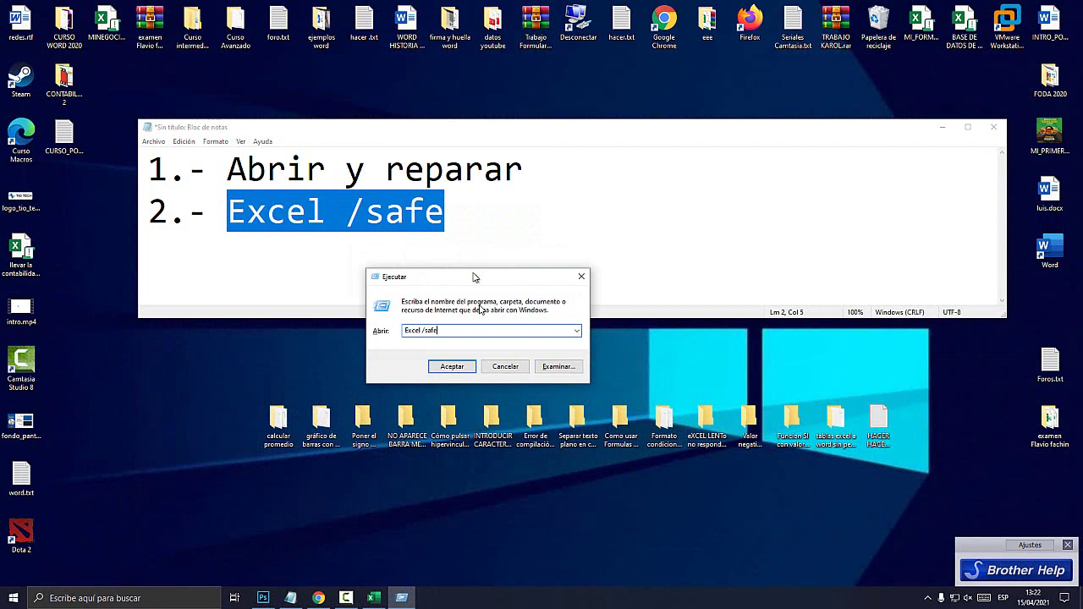
Step: Append '(Excel en modo seguro)' to note line 2, then run excel /safe from Run
{"action": "left_click", "coordinate": [475, 214]}
{"action": "type", "text": "(Abrir "}
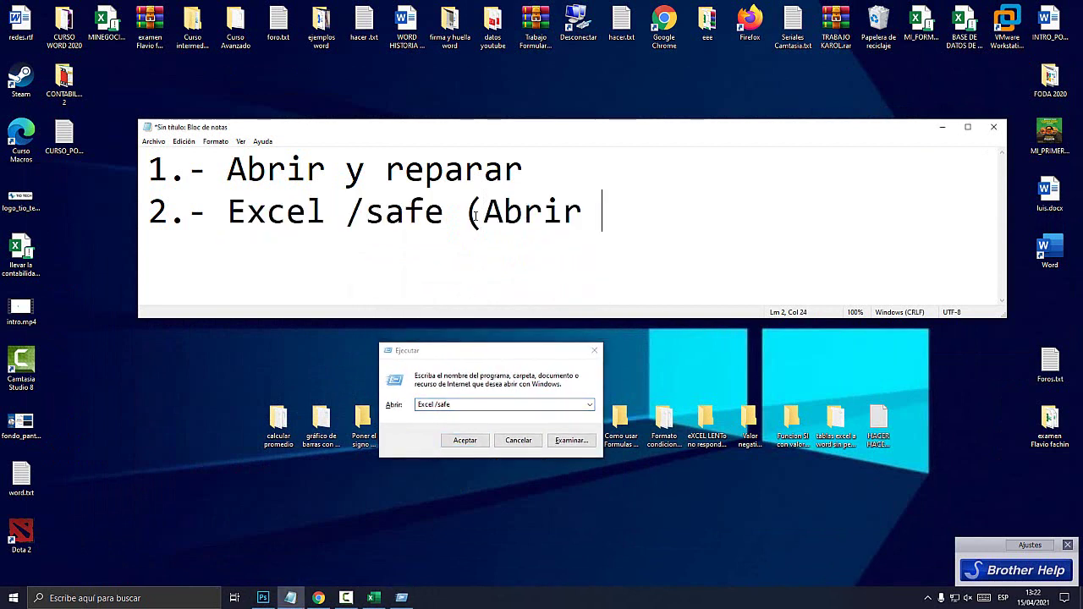
{"action": "type", "text": "el excel en mod"}
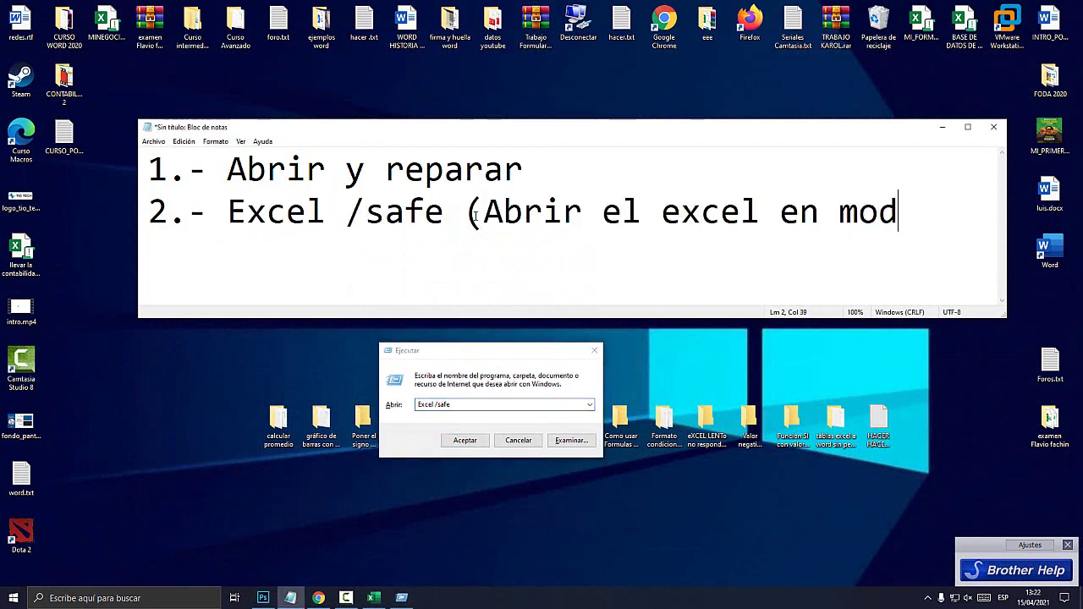
{"action": "key", "text": "BackSpace"}
{"action": "key", "text": "BackSpace"}
{"action": "key", "text": "BackSpace"}
{"action": "key", "text": "BackSpace"}
{"action": "key", "text": "BackSpace"}
{"action": "key", "text": "BackSpace"}
{"action": "key", "text": "BackSpace"}
{"action": "type", "text": "Excel /safe (Ex"}
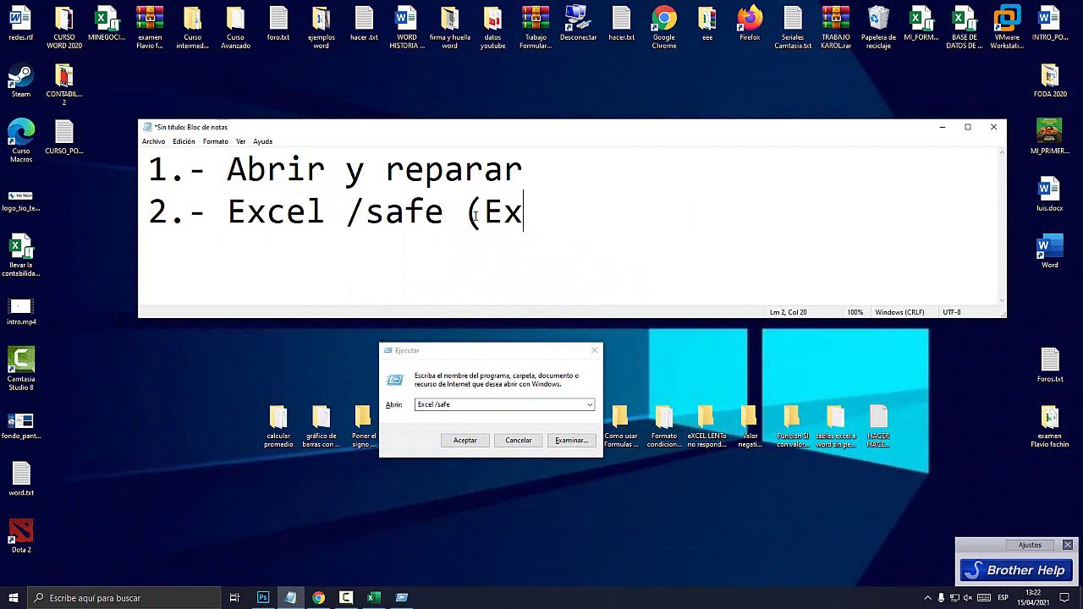
{"action": "type", "text": "cwel en"}
{"action": "key", "text": "BackSpace"}
{"action": "key", "text": "BackSpace"}
{"action": "key", "text": "BackSpace"}
{"action": "key", "text": "BackSpace"}
{"action": "key", "text": "BackSpace"}
{"action": "type", "text": "e"}
{"action": "type", "text": "l en modo seguro)="}
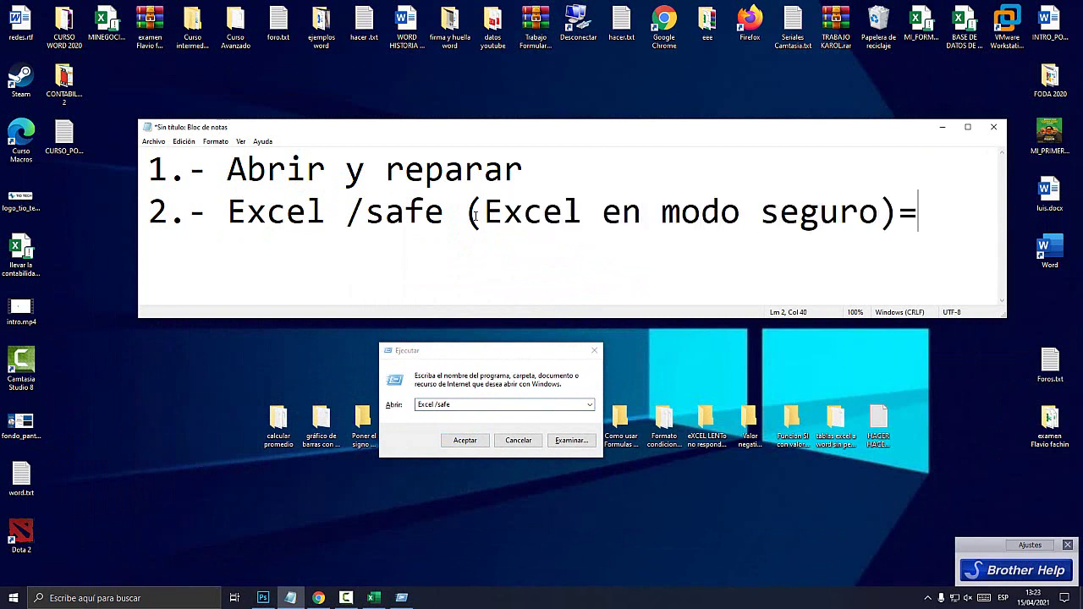
{"action": "key", "text": "BackSpace"}
{"action": "left_click", "coordinate": [487, 379]}
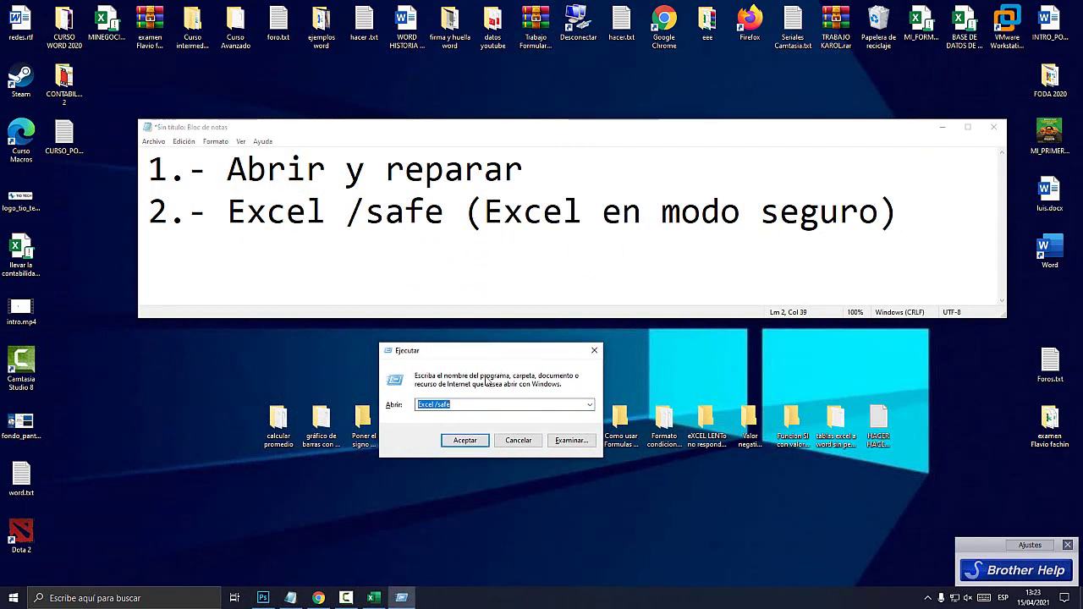
{"action": "left_click", "coordinate": [462, 442]}
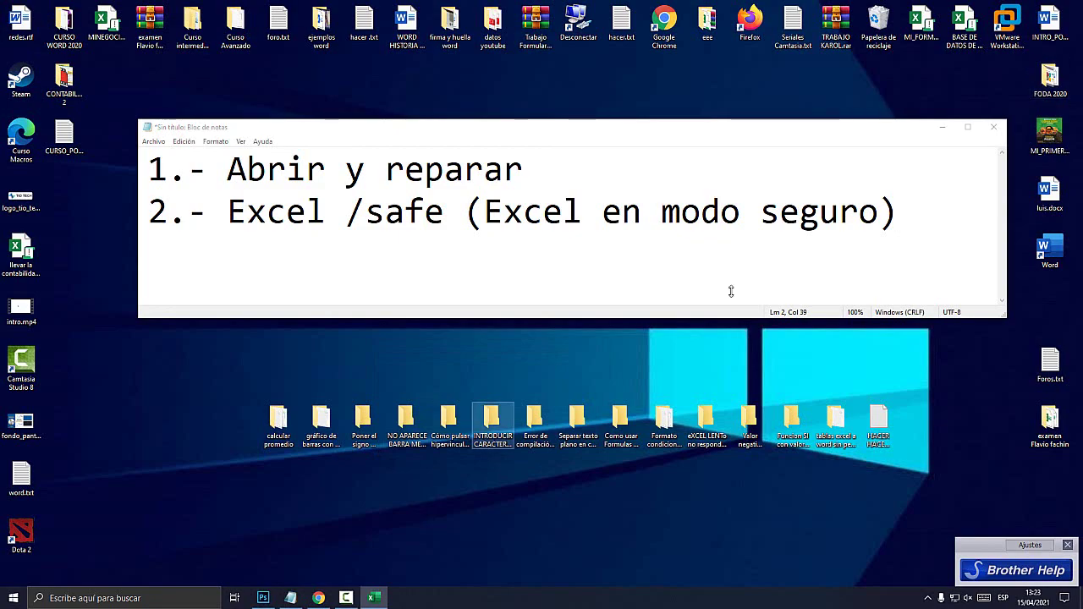
Step: Minimize the notes, close the normal Excel window and relaunch excel /safe from Run
{"action": "left_click", "coordinate": [939, 128]}
{"action": "left_click", "coordinate": [939, 128]}
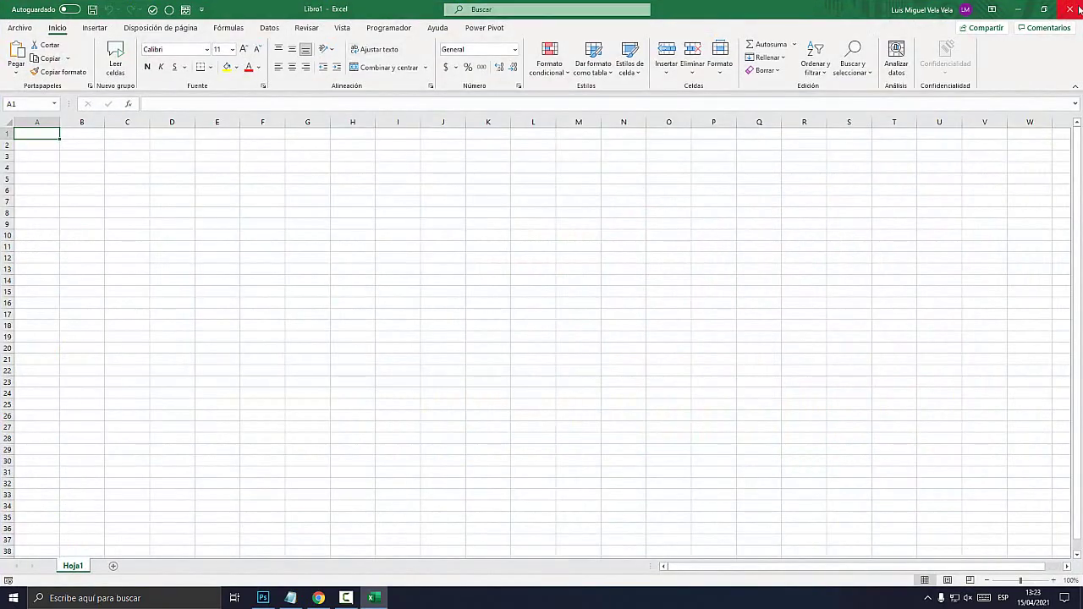
{"action": "left_click", "coordinate": [1079, 10]}
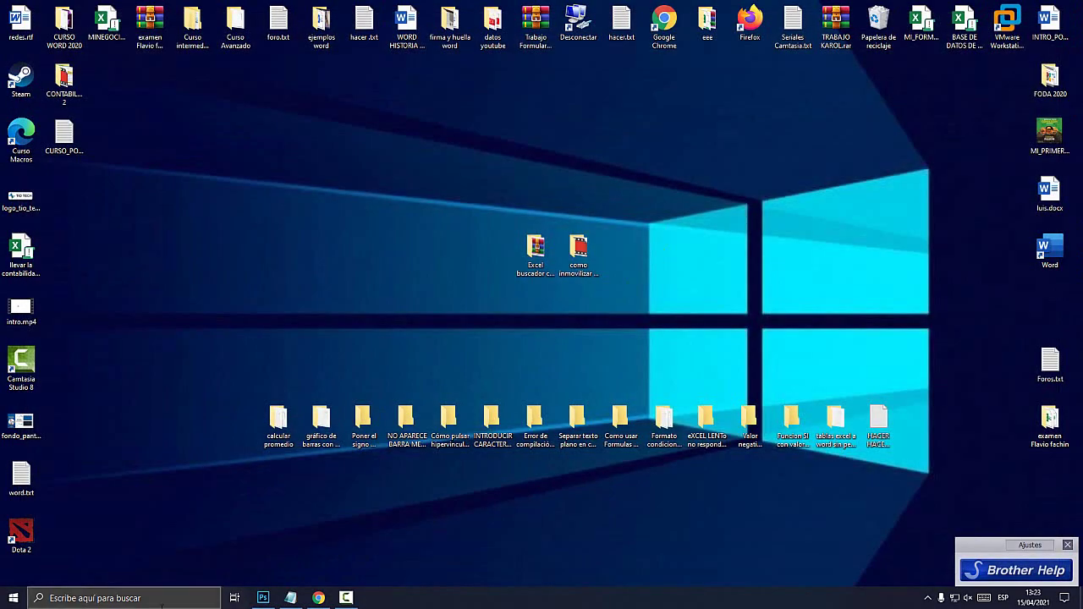
{"action": "key", "text": "super+r"}
{"action": "left_click_drag", "start_coordinate": [146, 470], "coordinate": [584, 198]}
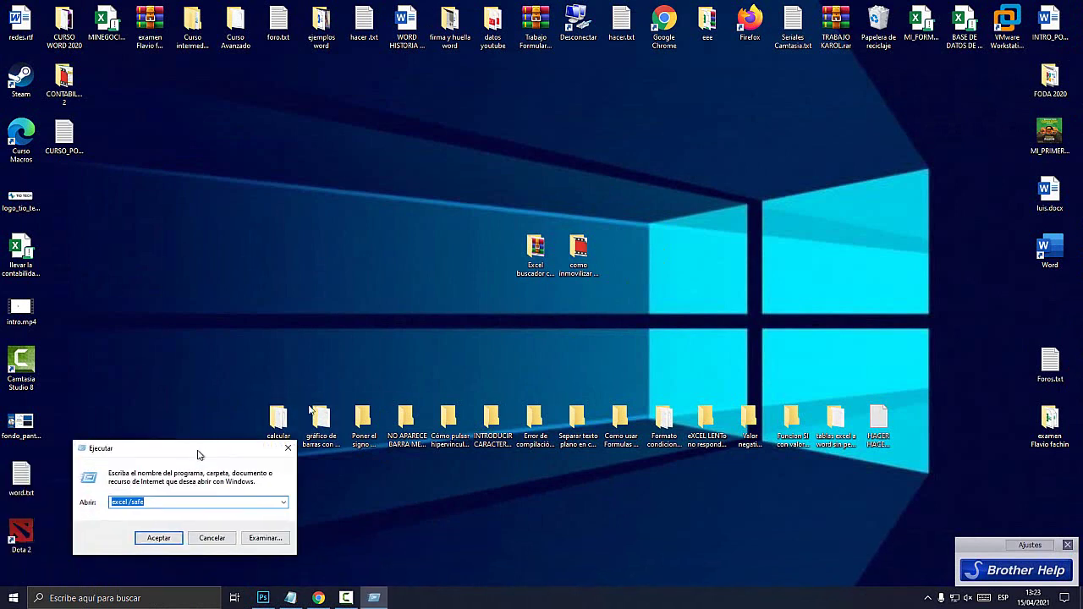
{"action": "left_click", "coordinate": [505, 251]}
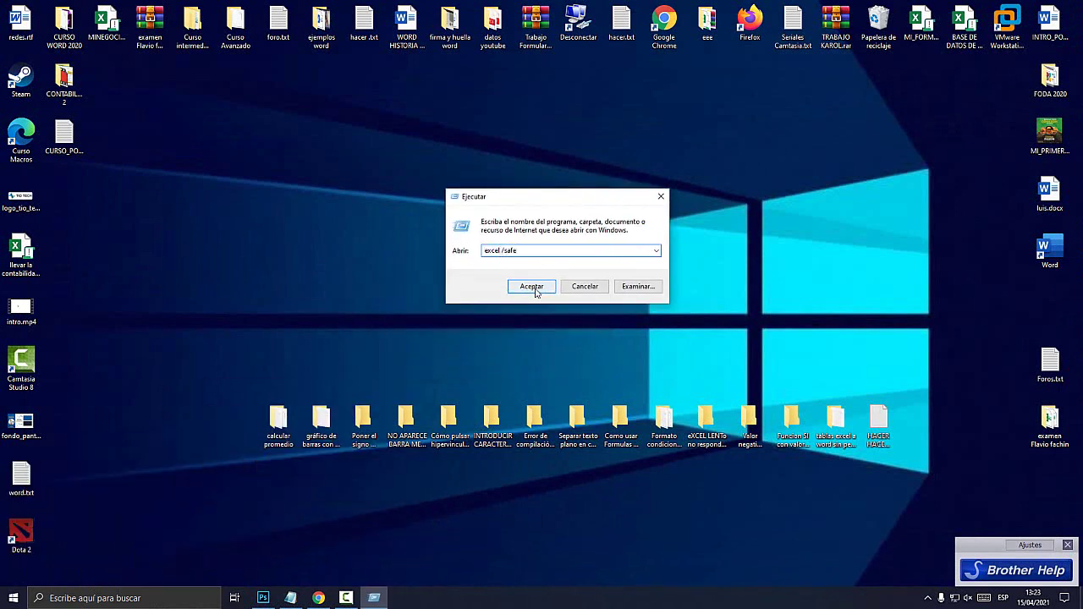
{"action": "left_click", "coordinate": [532, 286]}
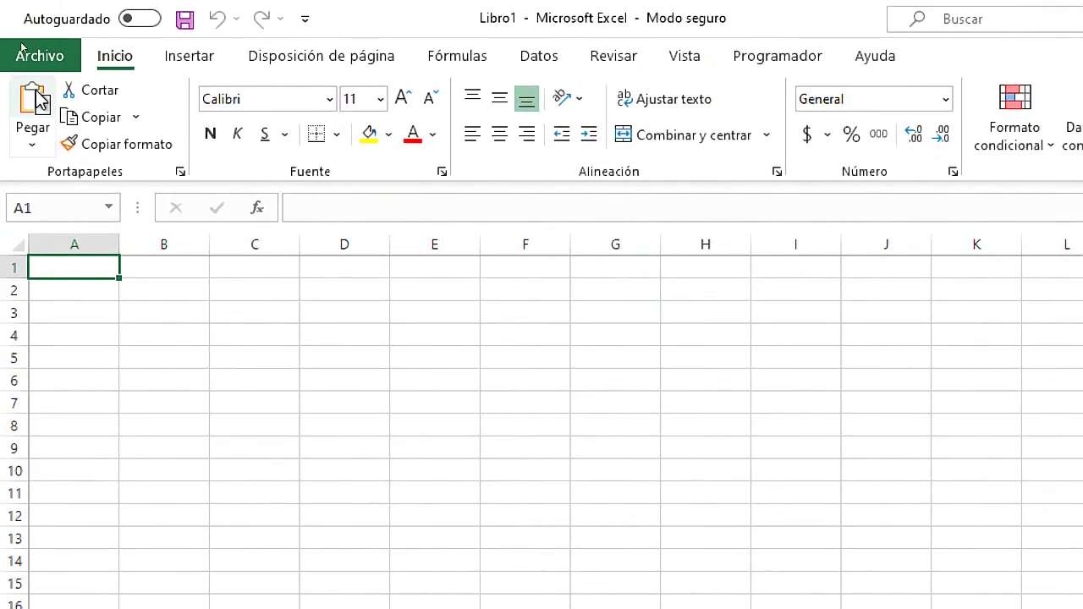
Step: Through Archivo > Abrir > Examinar, open llevar la contabilidad de tu negocio.xlsm from Escritorio
{"action": "left_click", "coordinate": [30, 31]}
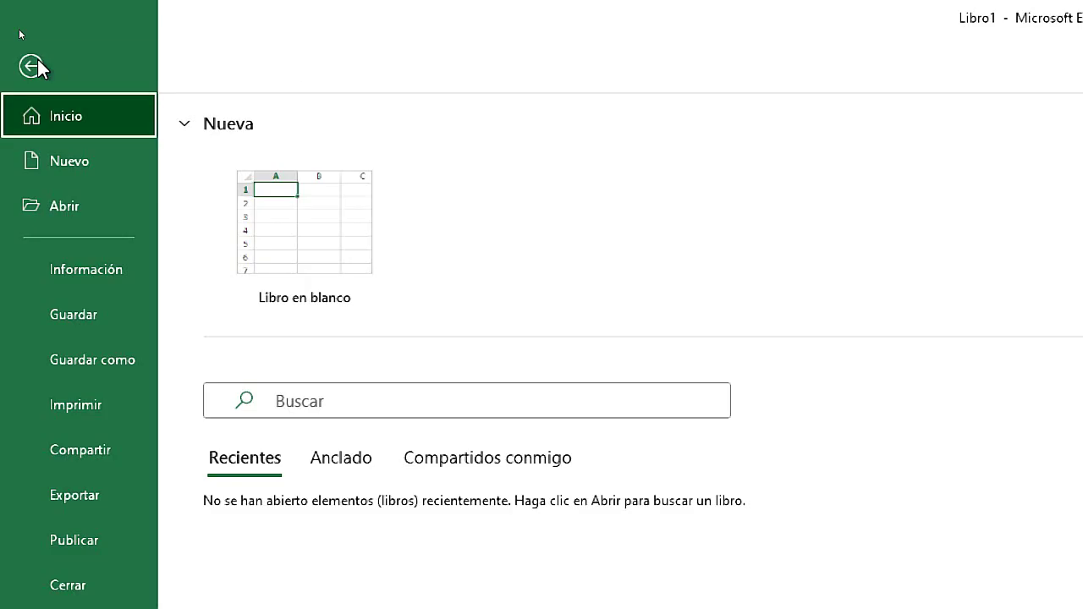
{"action": "left_click", "coordinate": [61, 205]}
{"action": "left_click", "coordinate": [307, 357]}
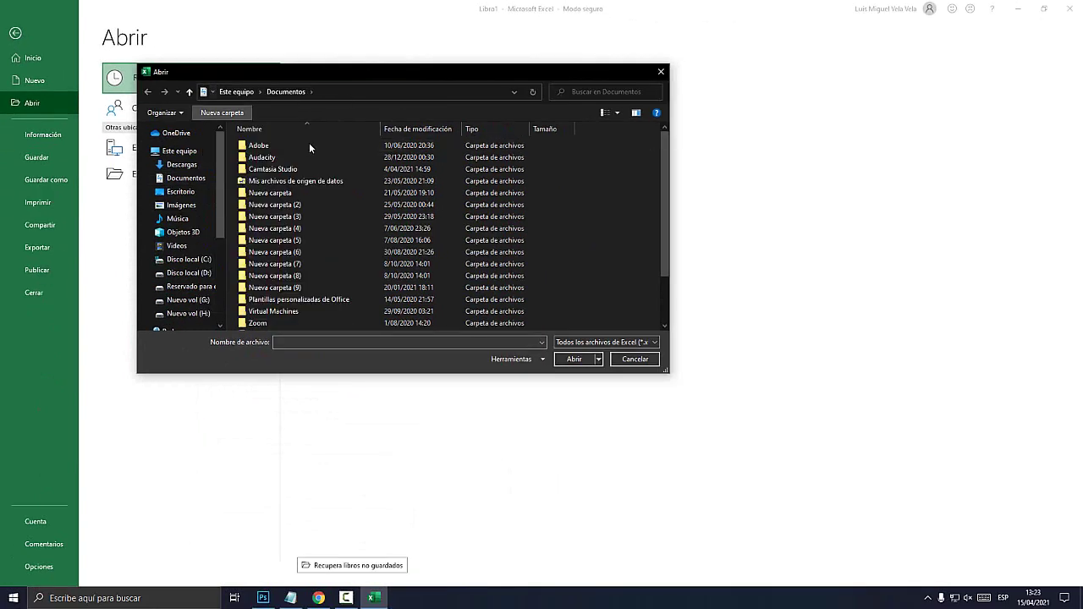
{"action": "scroll", "coordinate": [451, 179], "scroll_direction": "down", "scroll_amount": 3}
{"action": "scroll", "coordinate": [451, 179], "scroll_direction": "down", "scroll_amount": 3}
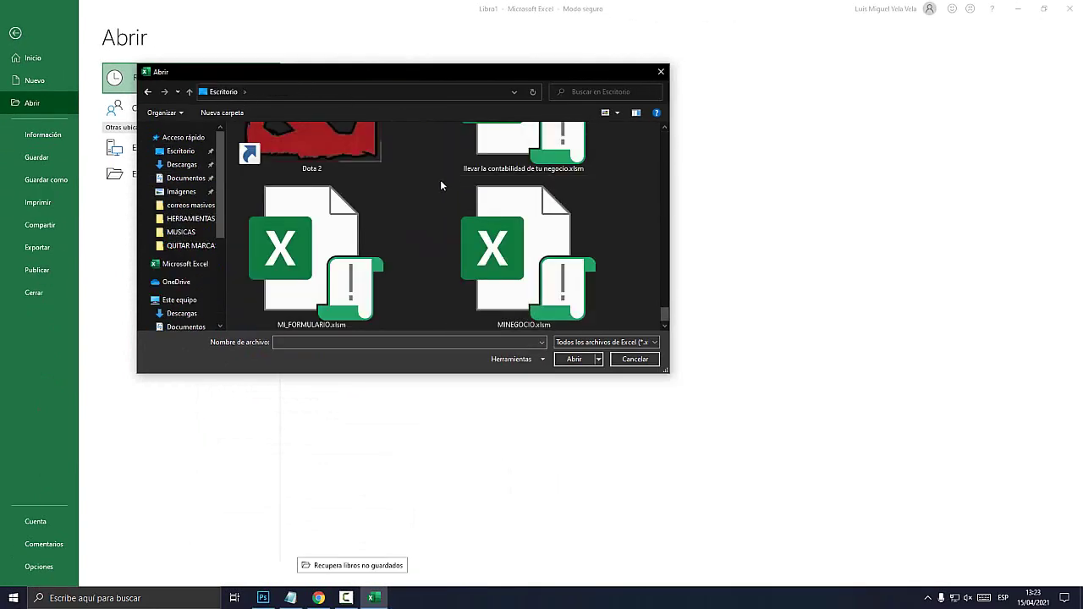
{"action": "scroll", "coordinate": [665, 310], "scroll_direction": "up", "scroll_amount": 2}
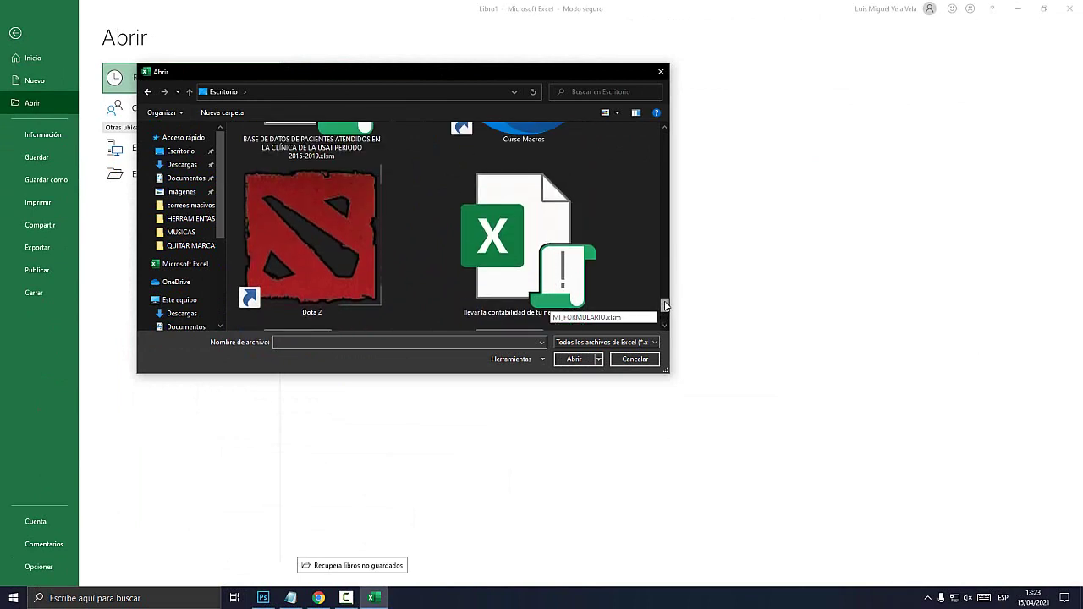
{"action": "left_click", "coordinate": [569, 289]}
{"action": "scroll", "coordinate": [563, 283], "scroll_direction": "down", "scroll_amount": 2}
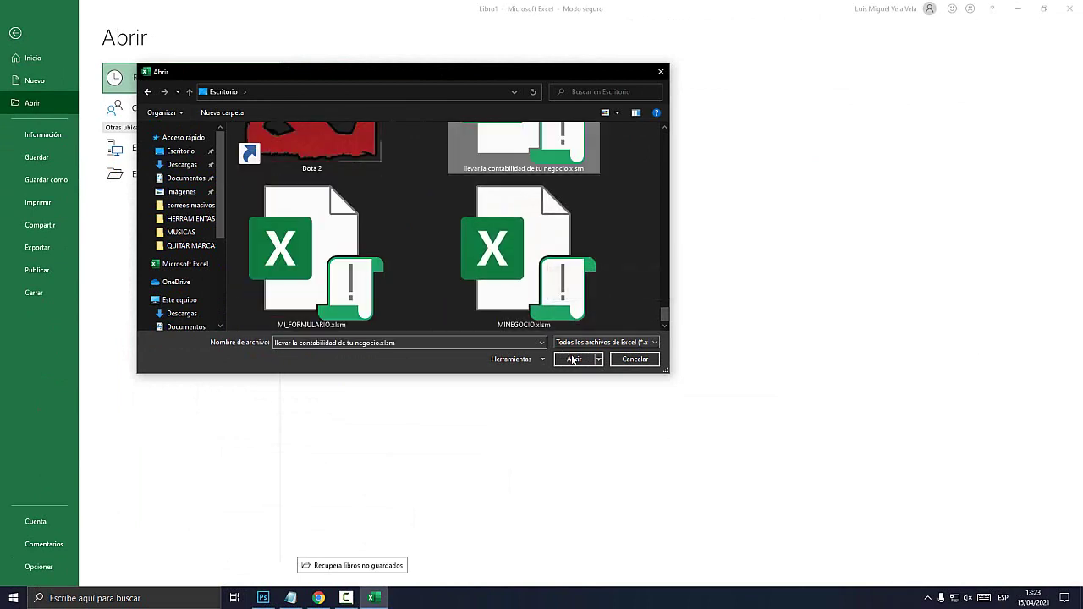
{"action": "left_click", "coordinate": [573, 359]}
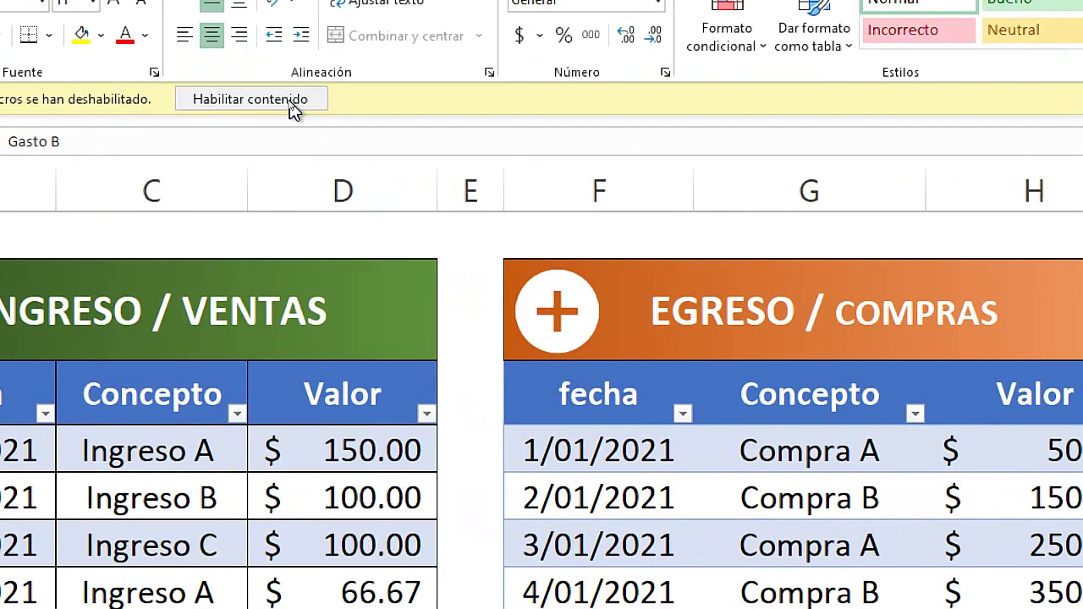
Step: Choose Habilitar contenido, then browse the Resumen sheet's January 2021 daily and monthly tables
{"action": "left_click", "coordinate": [292, 102]}
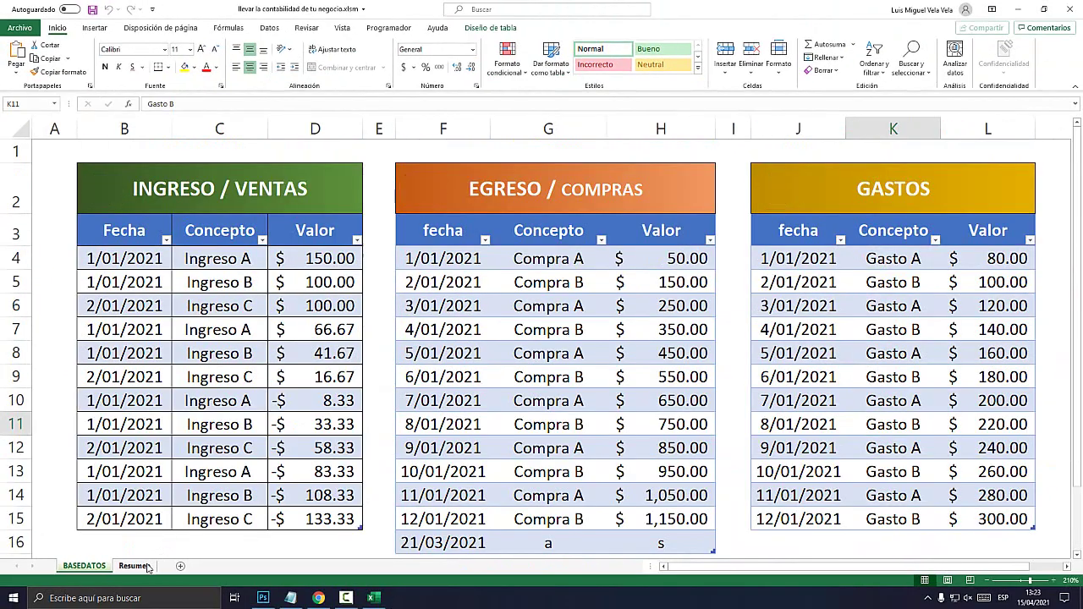
{"action": "left_click", "coordinate": [133, 565]}
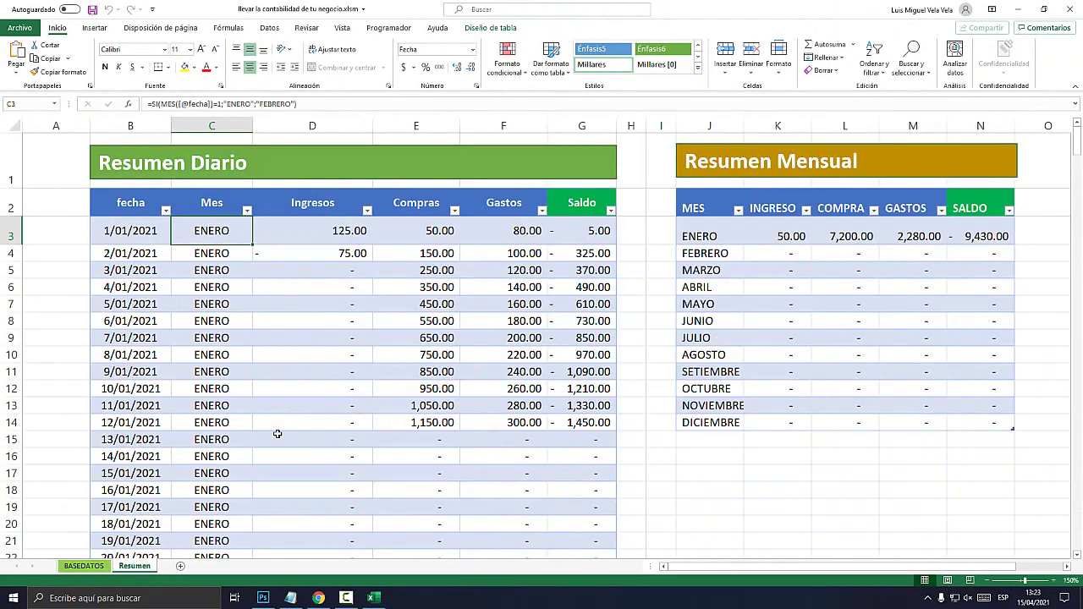
{"action": "scroll", "coordinate": [279, 433], "scroll_direction": "down", "scroll_amount": 7}
{"action": "scroll", "coordinate": [283, 431], "scroll_direction": "down", "scroll_amount": 11}
{"action": "scroll", "coordinate": [283, 431], "scroll_direction": "up", "scroll_amount": 15}
{"action": "scroll", "coordinate": [285, 430], "scroll_direction": "up", "scroll_amount": 4}
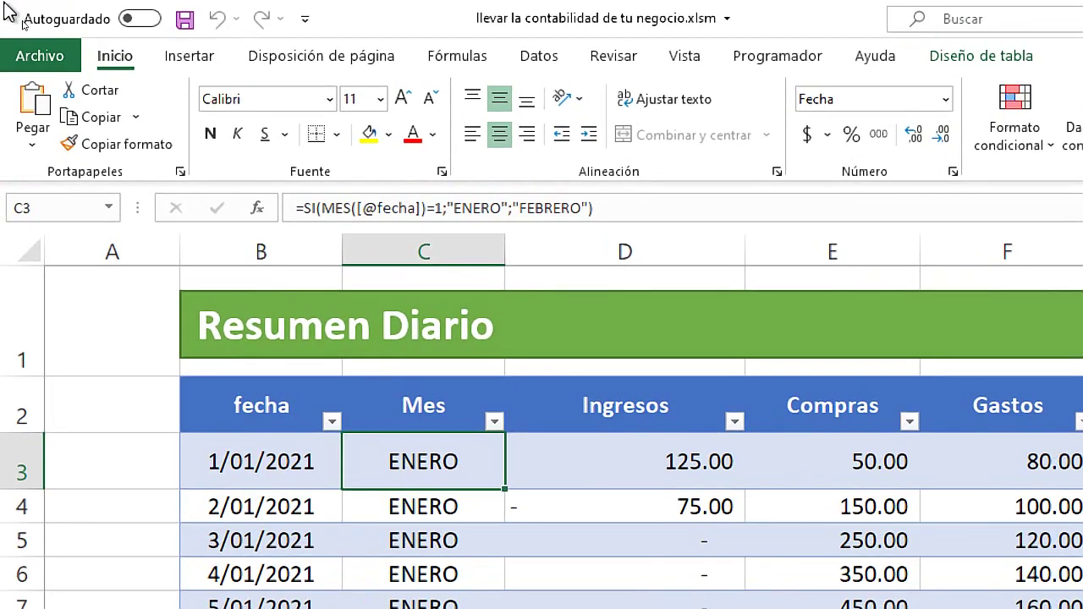
Step: Open Guardar como > Examinar to inspect location and format, then cancel without saving
{"action": "left_click", "coordinate": [15, 28]}
{"action": "left_click", "coordinate": [89, 363]}
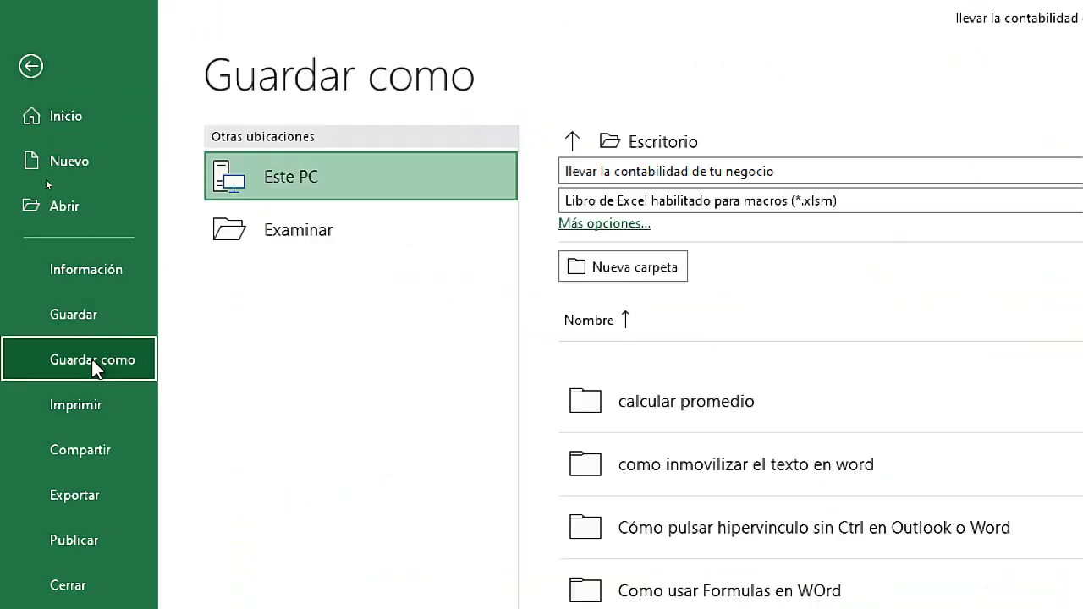
{"action": "left_click", "coordinate": [313, 237]}
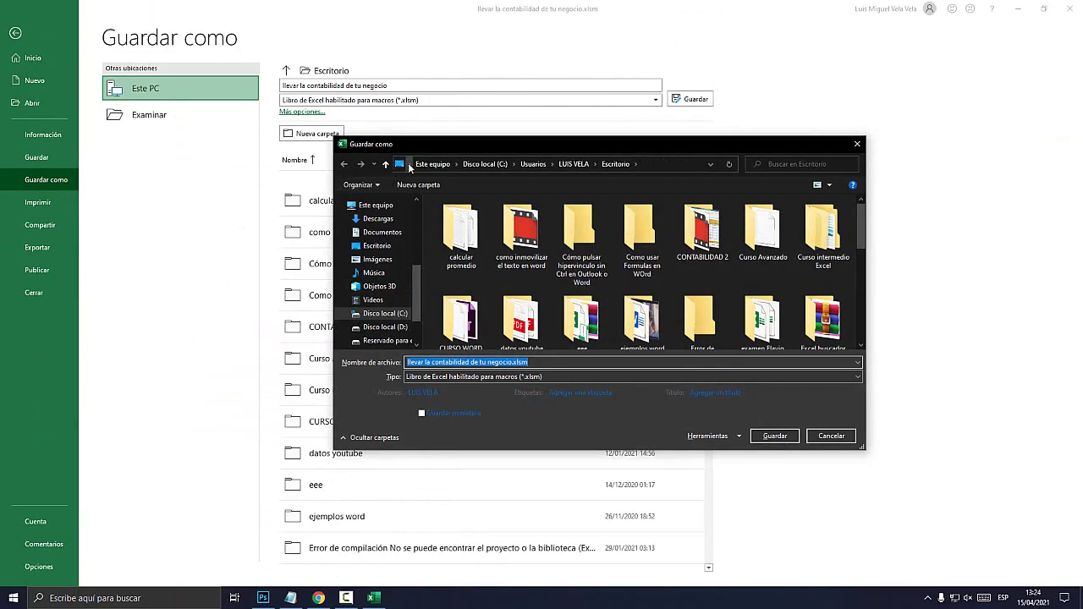
{"action": "key", "text": "Return"}
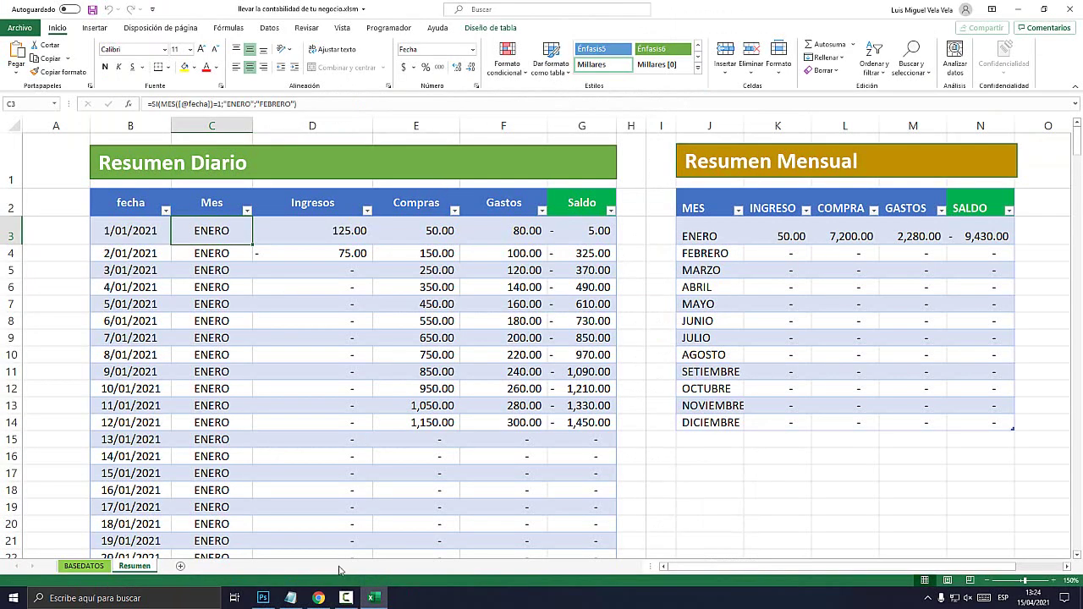
Step: Select 'Excel /safe' in the notes and bring the Photoshop keyboard image forward
{"action": "left_click", "coordinate": [290, 597]}
{"action": "left_click", "coordinate": [362, 247]}
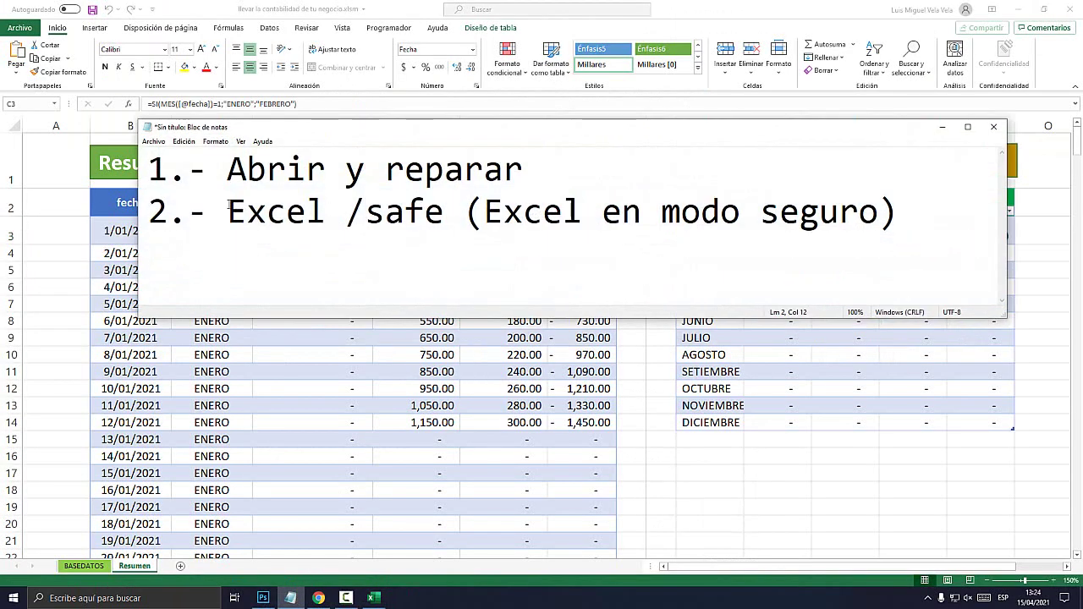
{"action": "left_click_drag", "start_coordinate": [446, 214], "coordinate": [227, 214]}
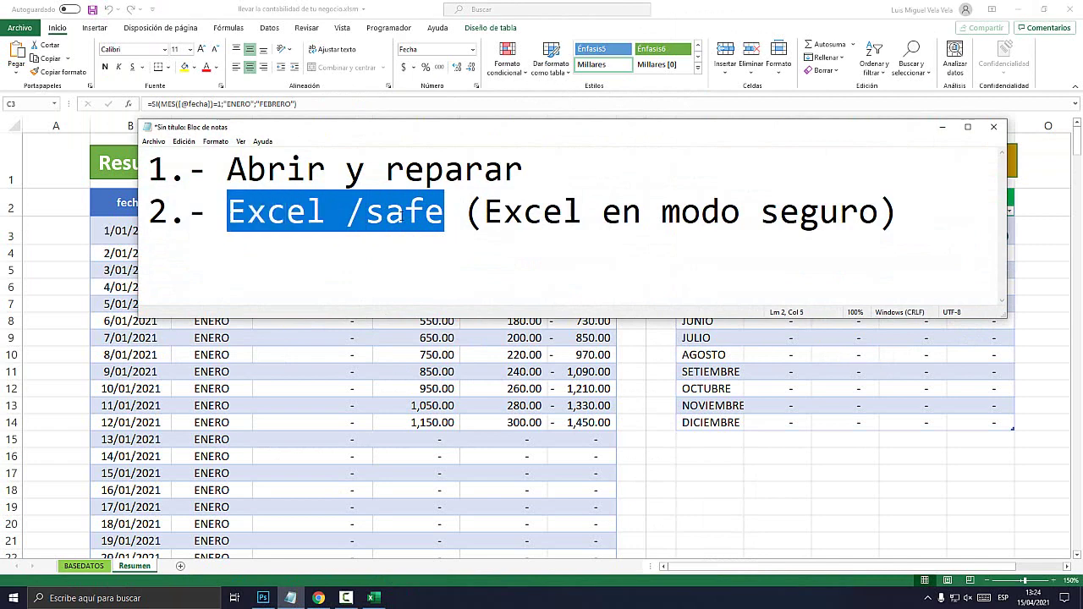
{"action": "left_click", "coordinate": [263, 597]}
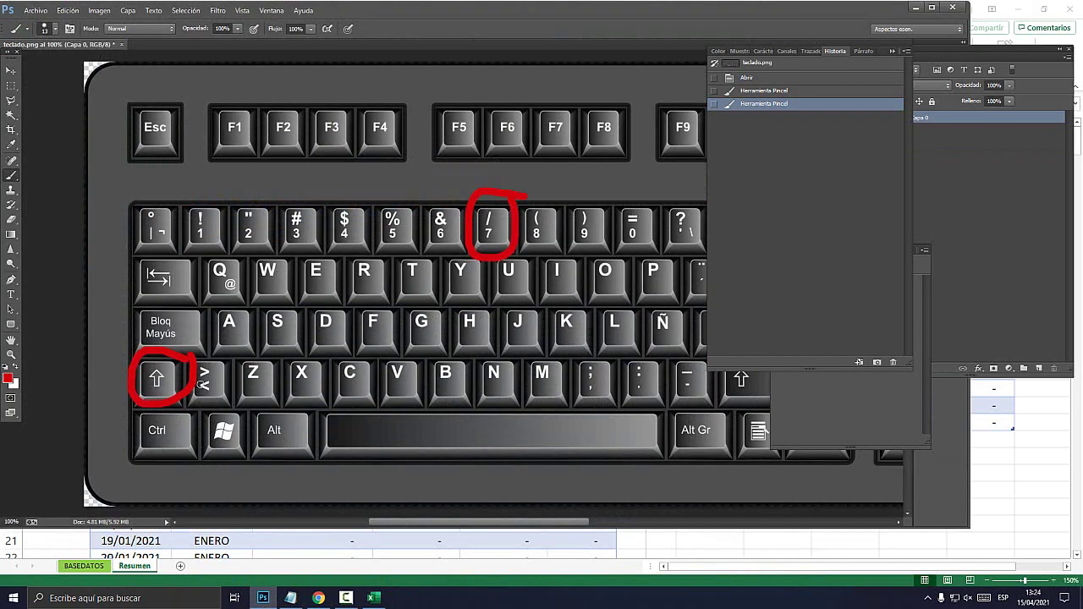
Step: Revert the keyboard image to Abrir, circle the Windows and R keys, and open Run
{"action": "left_click", "coordinate": [736, 78]}
{"action": "left_click_drag", "start_coordinate": [241, 398], "coordinate": [246, 405]}
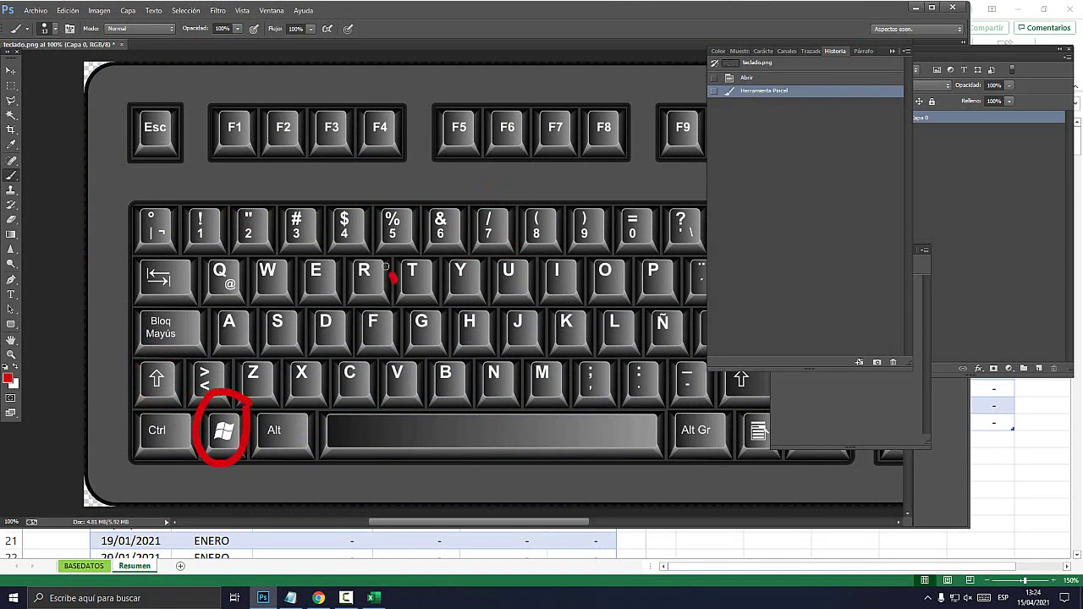
{"action": "left_click_drag", "start_coordinate": [385, 267], "coordinate": [381, 264]}
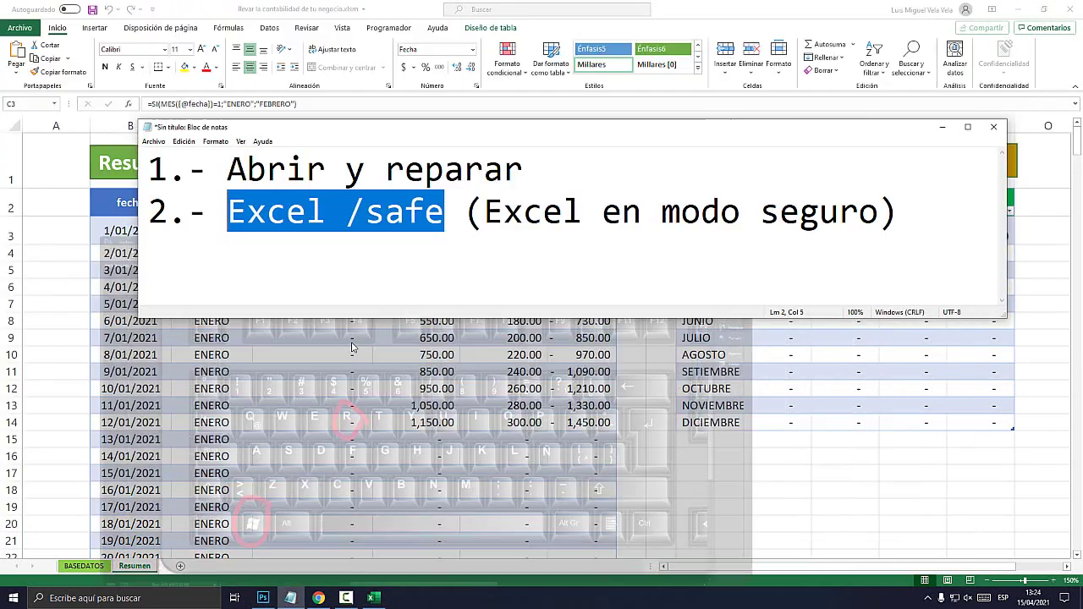
{"action": "key", "text": "super+r"}
{"action": "key", "text": "super+e"}
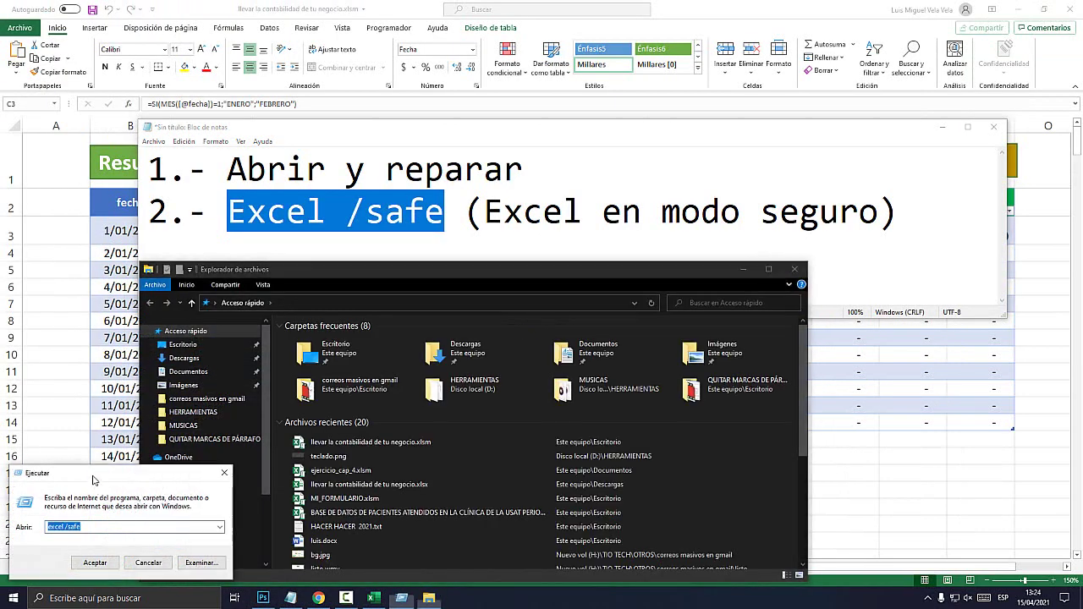
Step: Run excel /safe again from the Run dialog and close the stray File Explorer window
{"action": "left_click_drag", "start_coordinate": [93, 481], "coordinate": [544, 230]}
{"action": "left_click", "coordinate": [554, 275]}
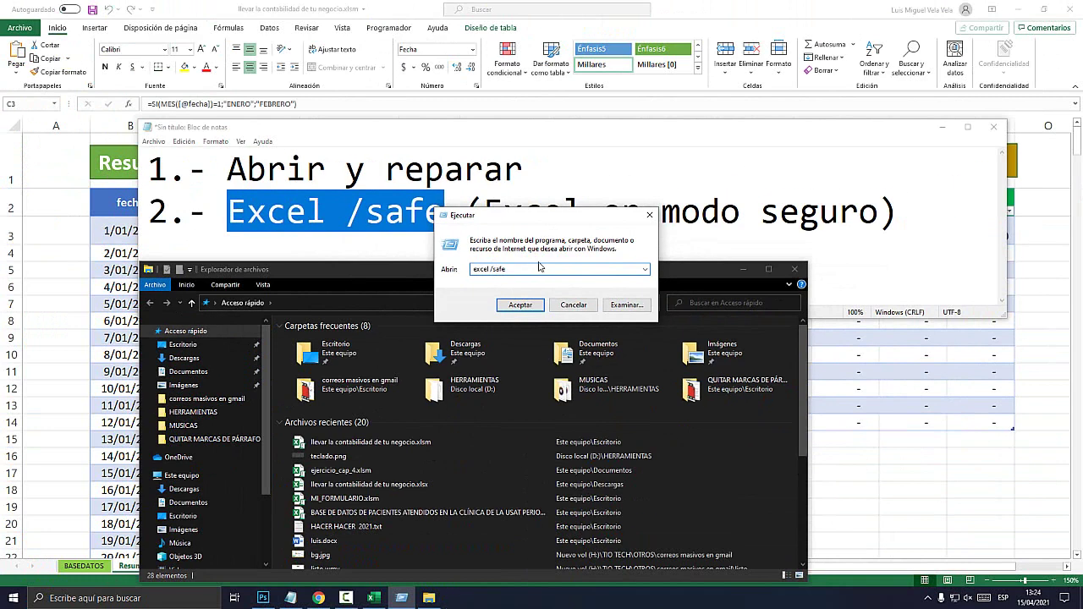
{"action": "left_click", "coordinate": [529, 315]}
{"action": "left_click", "coordinate": [794, 269]}
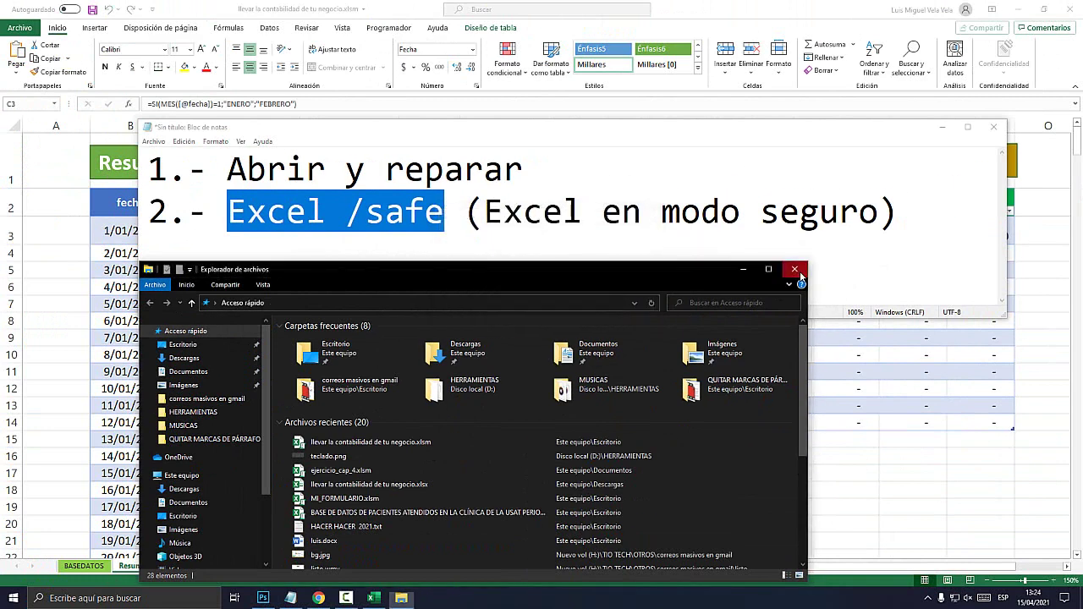
{"action": "left_click", "coordinate": [916, 221]}
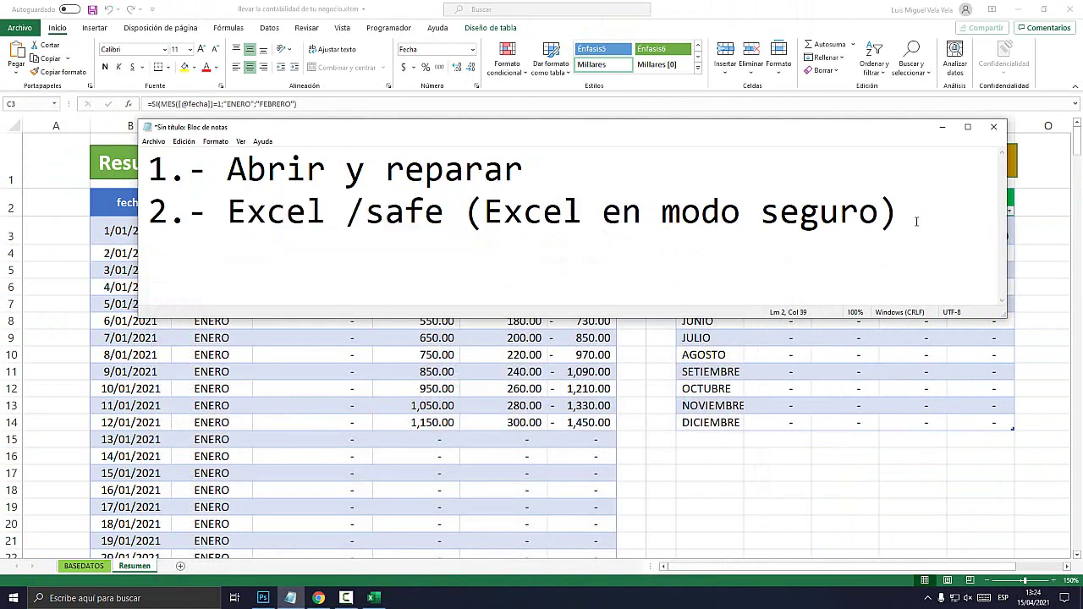
Step: Add the line '3.- Google Gocs' to the Notepad list, then bring up Chrome's Google page
{"action": "type", "text": "3.-"}
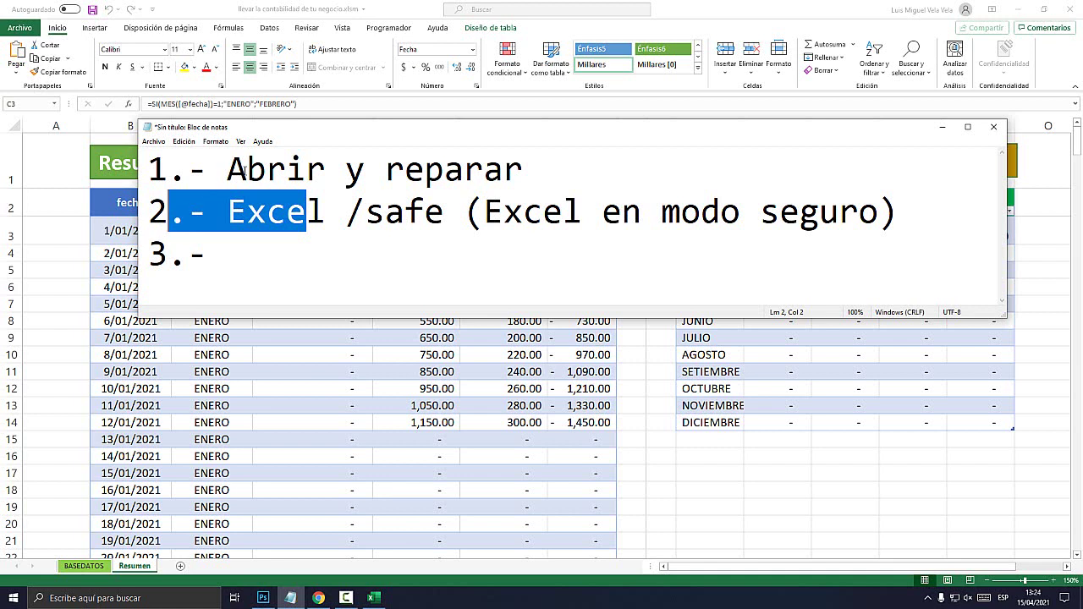
{"action": "left_click", "coordinate": [254, 249]}
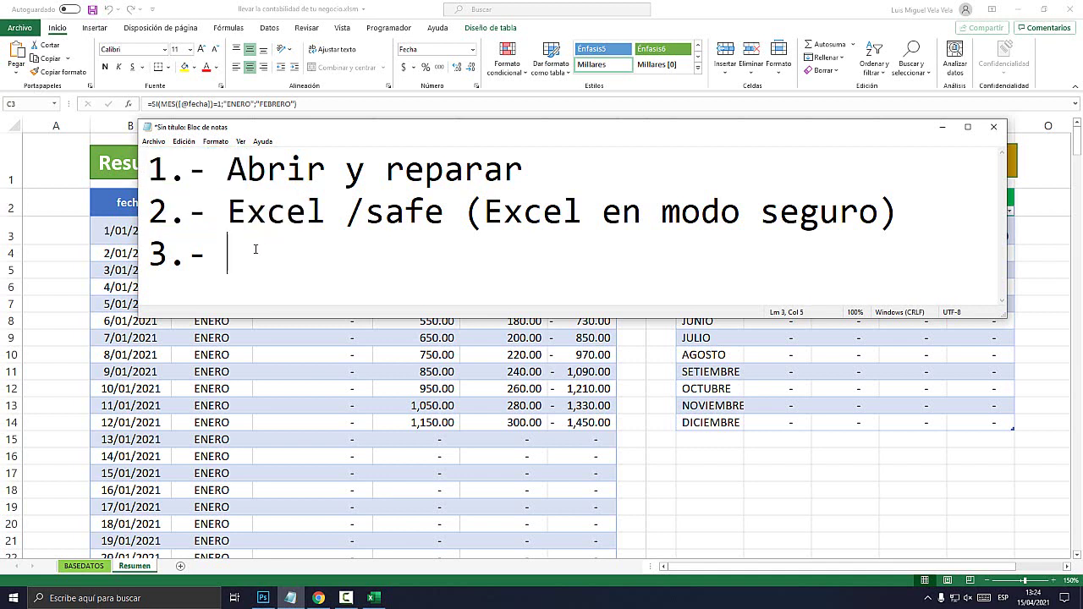
{"action": "type", "text": "Google Gocs"}
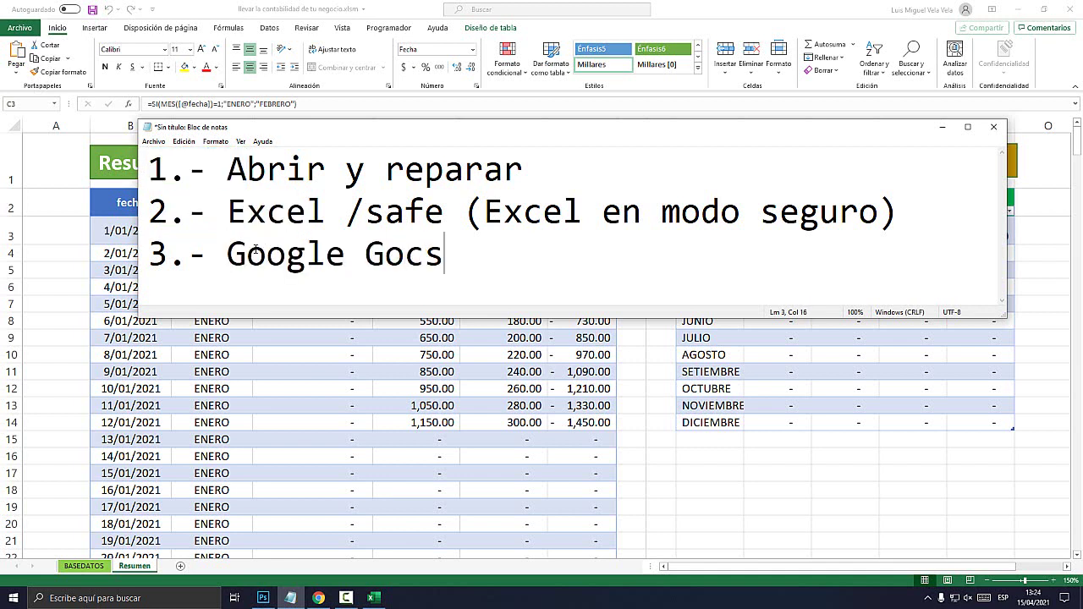
{"action": "left_click", "coordinate": [320, 596]}
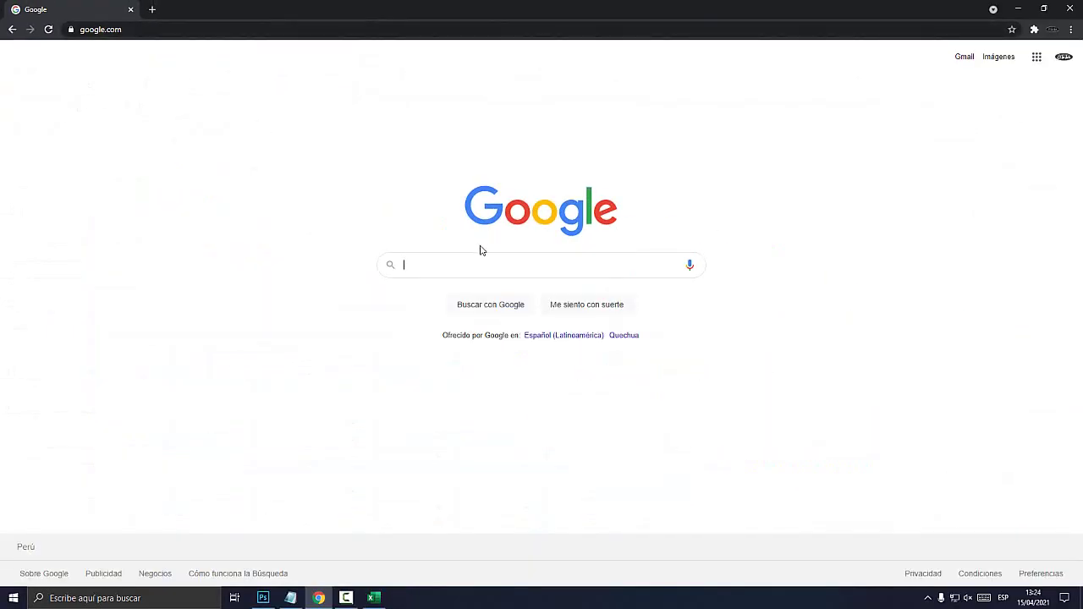
Step: Search Google for 'google docs excel' and open the Google Sheets result for a new spreadsheet
{"action": "type", "text": "google dcs"}
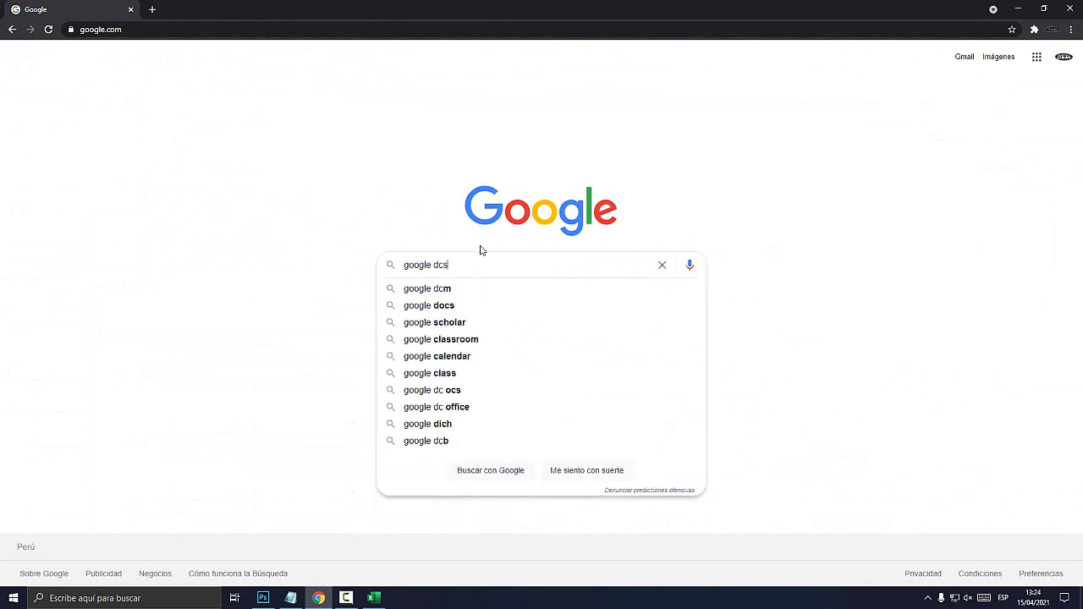
{"action": "key", "text": "BackSpace"}
{"action": "key", "text": "BackSpace"}
{"action": "type", "text": "ocs ex"}
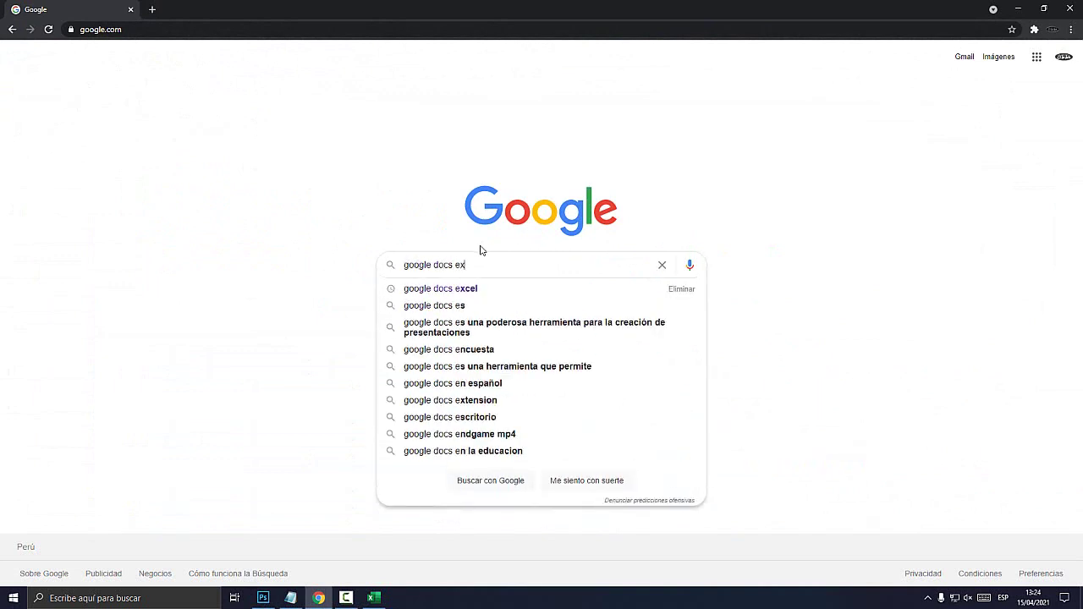
{"action": "type", "text": "cel"}
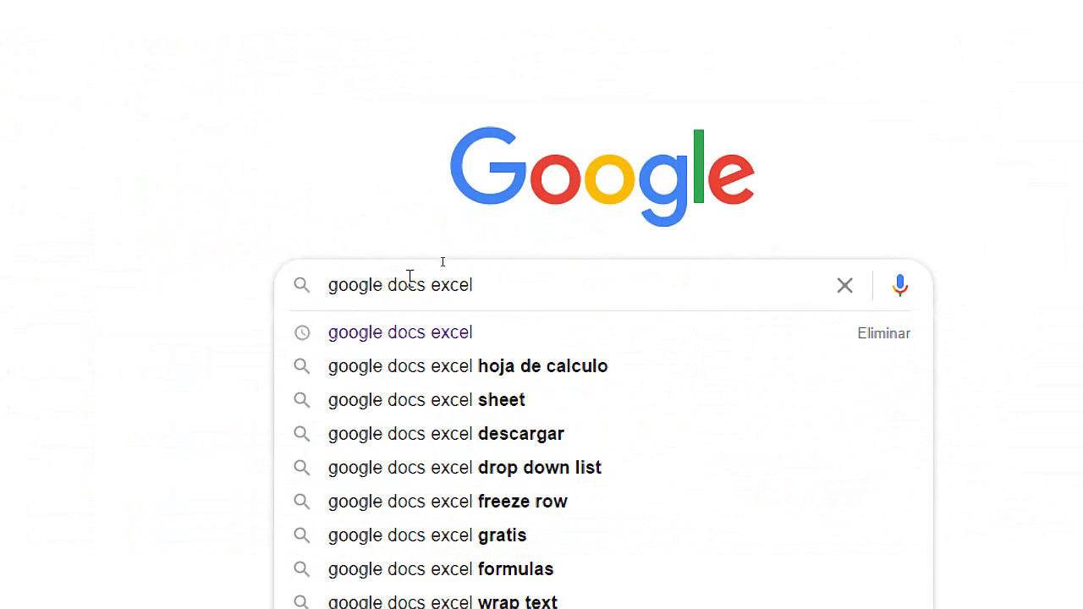
{"action": "key", "text": "Return"}
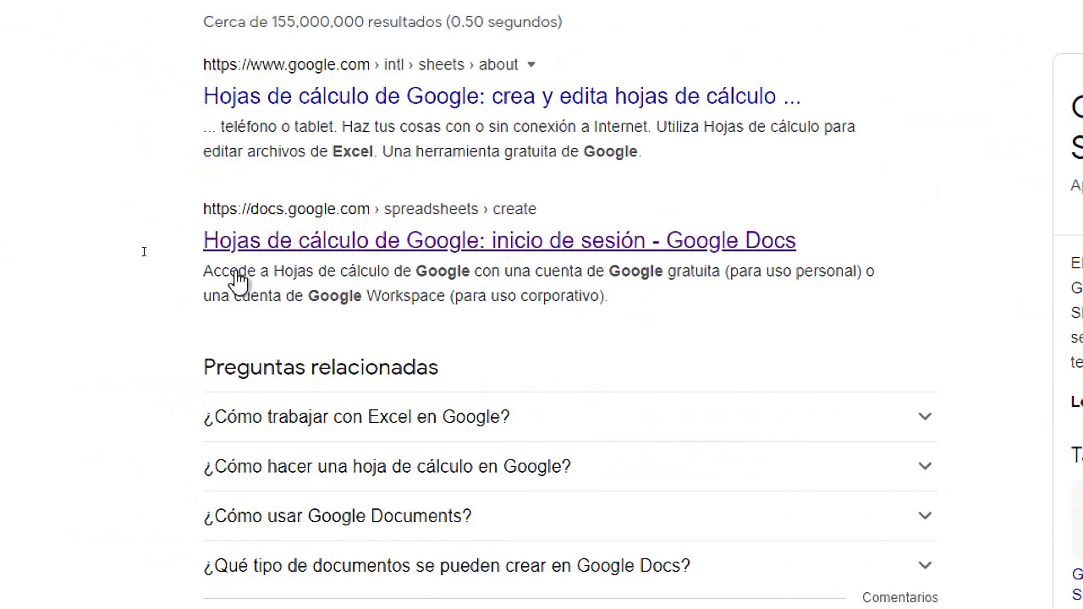
{"action": "left_click", "coordinate": [111, 244]}
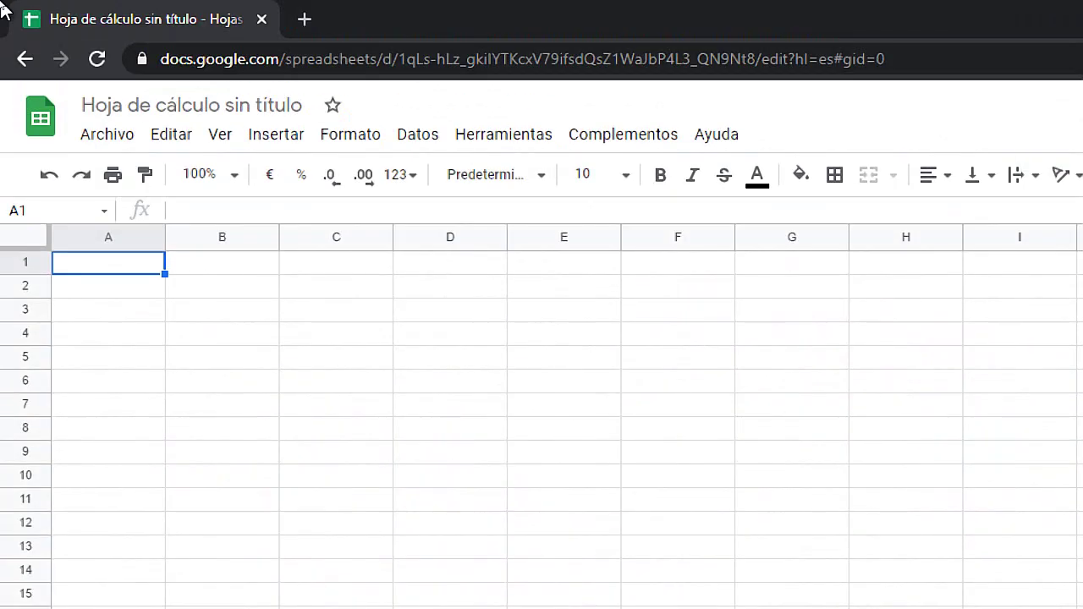
Step: Open the Archivo > Abrir dialog on its Subir upload tab
{"action": "left_click", "coordinate": [100, 140]}
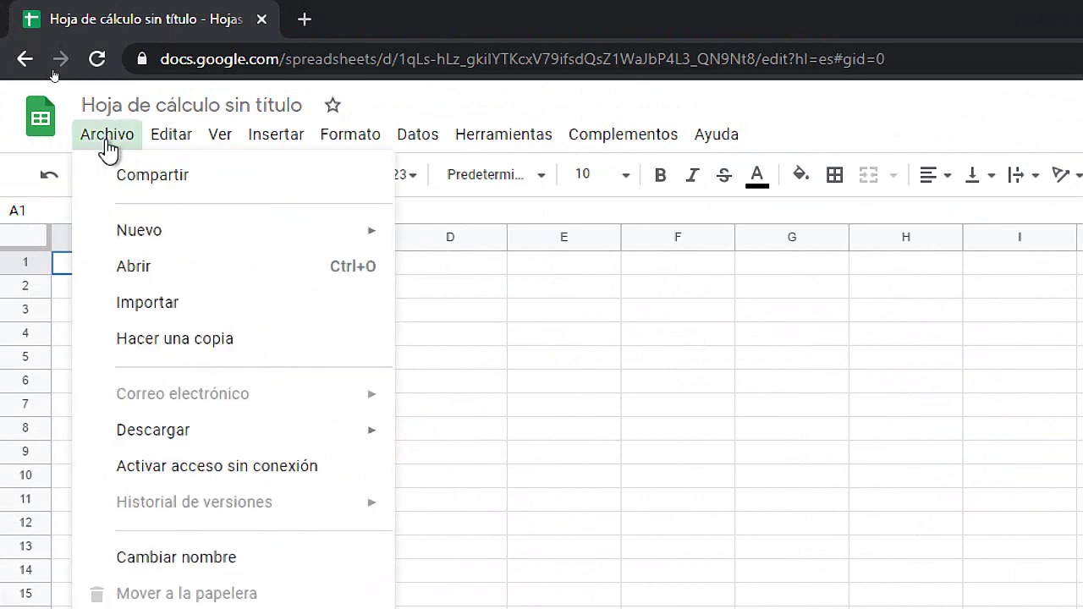
{"action": "left_click", "coordinate": [152, 271]}
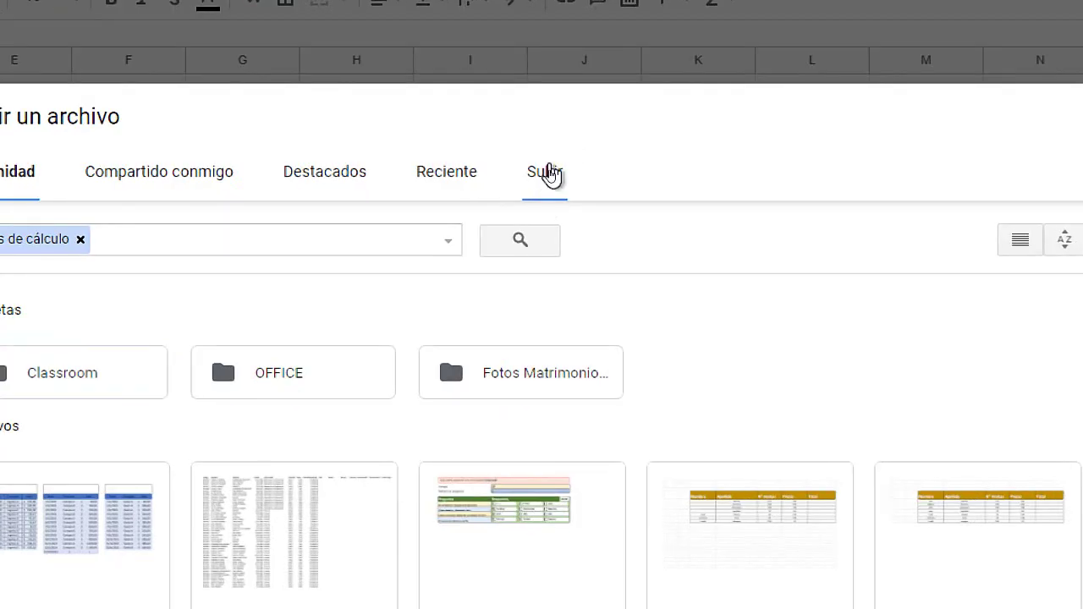
{"action": "left_click", "coordinate": [550, 177]}
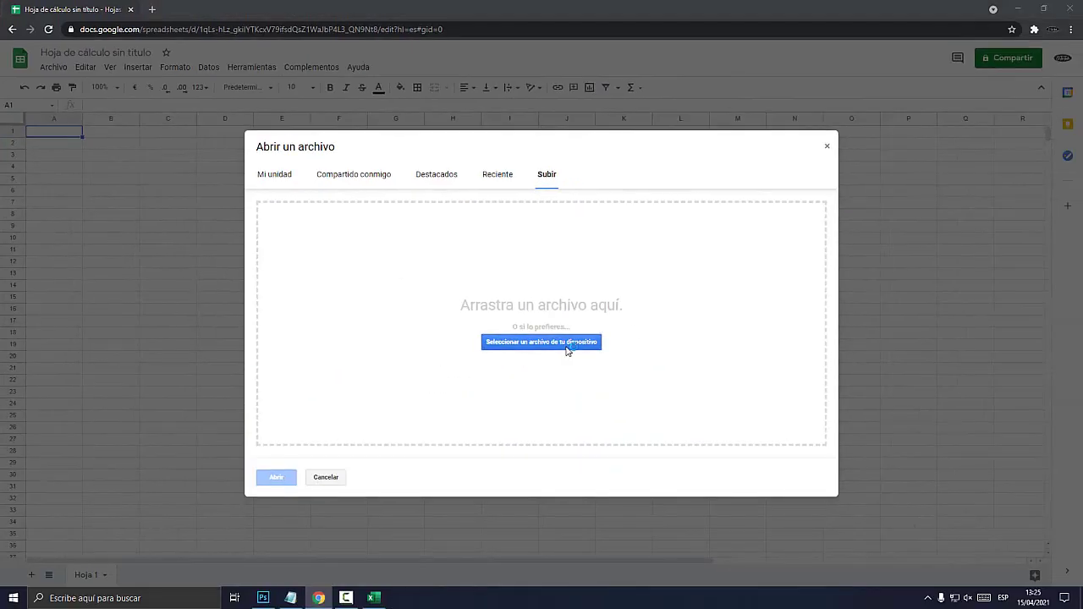
Step: Pick llevar la contabilidad de tu negocio.xlsm from the Escritorio and upload it
{"action": "left_click", "coordinate": [566, 350]}
{"action": "scroll", "coordinate": [608, 322], "scroll_direction": "down", "scroll_amount": 3}
{"action": "scroll", "coordinate": [604, 304], "scroll_direction": "down", "scroll_amount": 1}
{"action": "scroll", "coordinate": [604, 304], "scroll_direction": "up", "scroll_amount": 1}
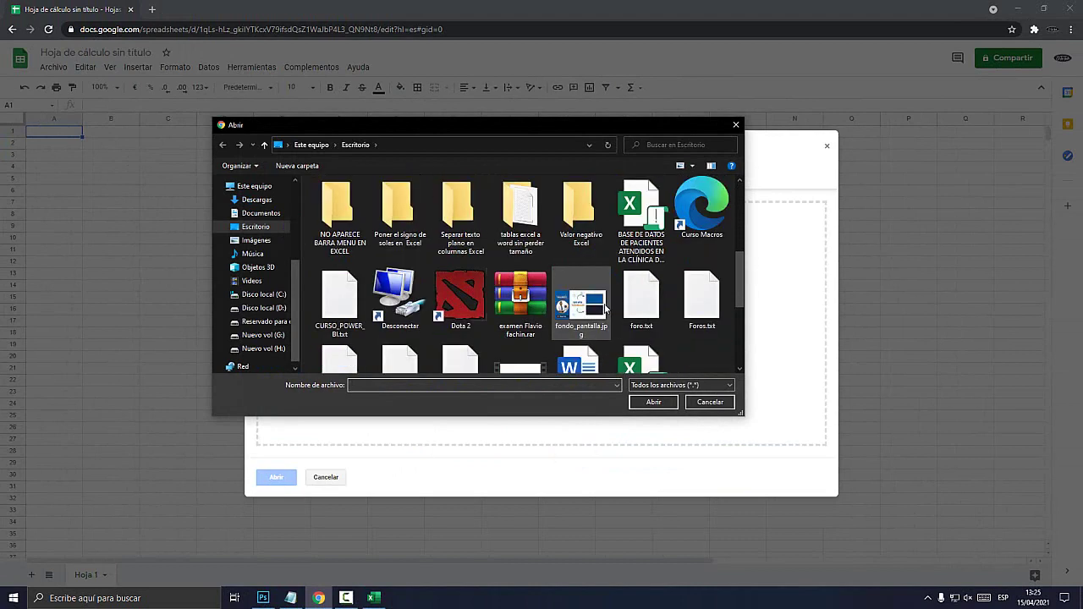
{"action": "scroll", "coordinate": [605, 304], "scroll_direction": "up", "scroll_amount": 3}
{"action": "scroll", "coordinate": [593, 285], "scroll_direction": "down", "scroll_amount": 5}
{"action": "scroll", "coordinate": [580, 285], "scroll_direction": "down", "scroll_amount": 5}
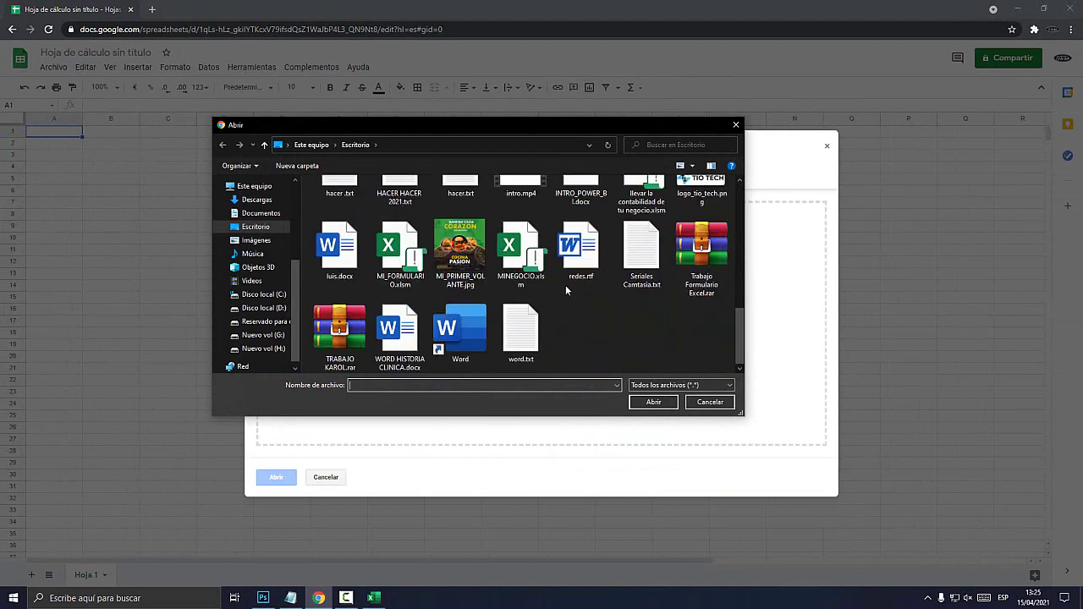
{"action": "scroll", "coordinate": [610, 298], "scroll_direction": "up", "scroll_amount": 1}
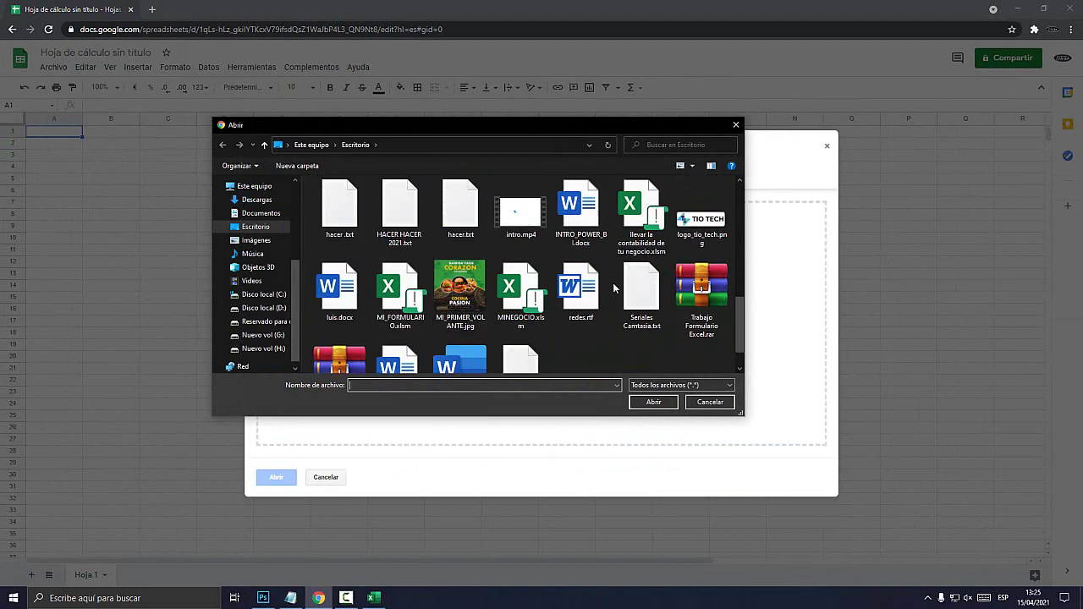
{"action": "left_click", "coordinate": [643, 211]}
{"action": "left_click", "coordinate": [655, 403]}
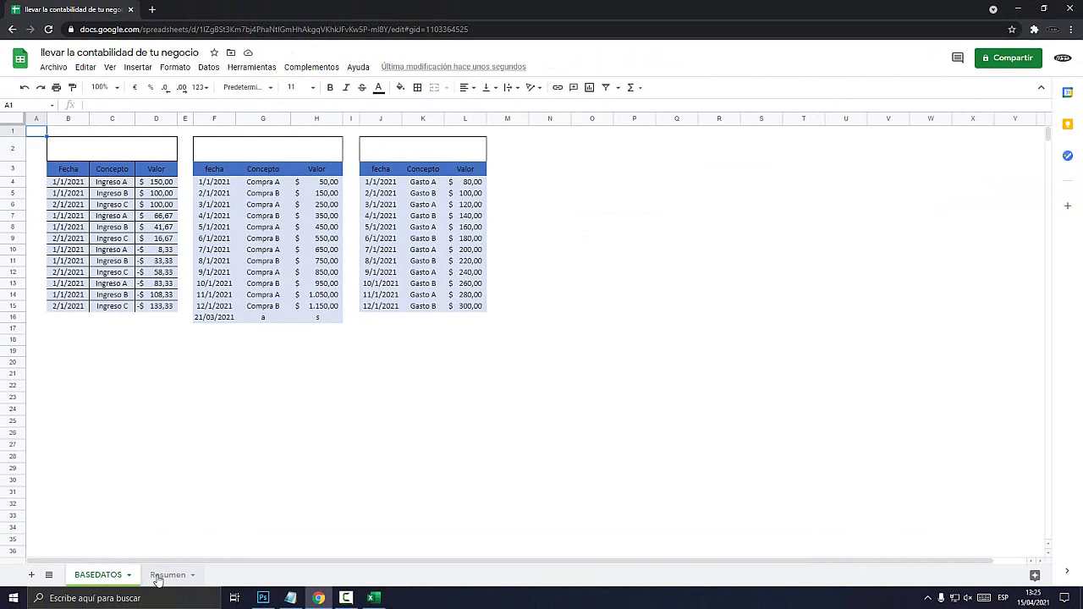
Step: Switch between the Resumen and BASEDATOS sheets to check the uploaded data
{"action": "left_click", "coordinate": [157, 577]}
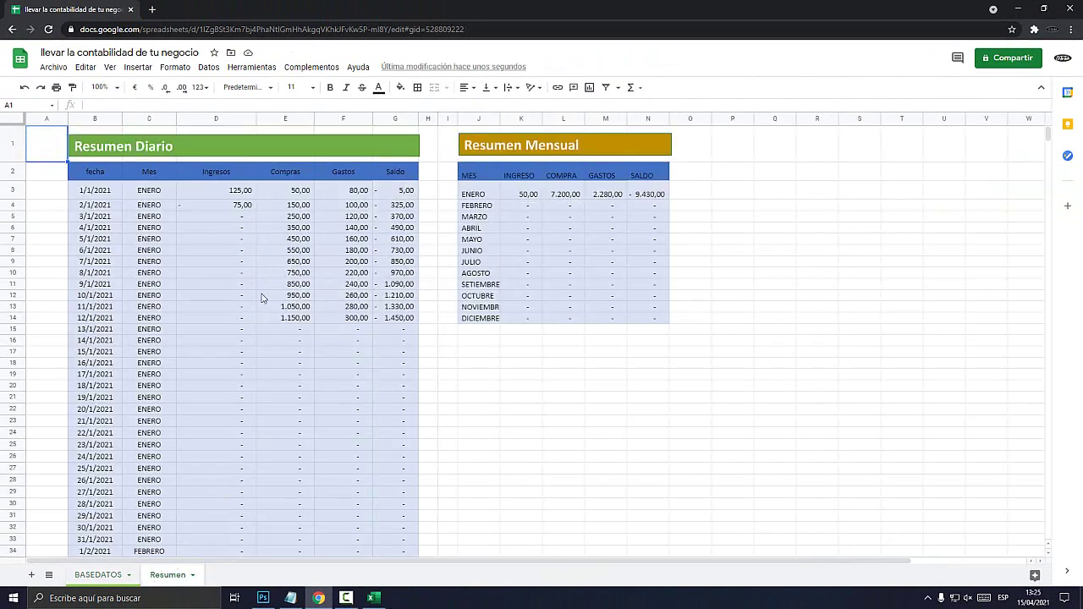
{"action": "left_click", "coordinate": [85, 577]}
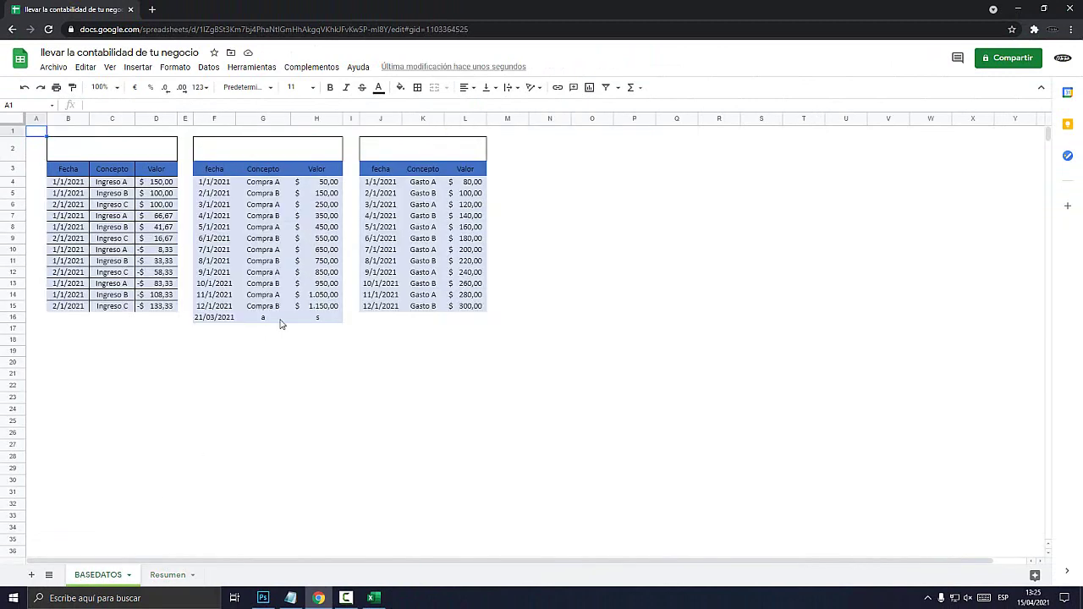
{"action": "left_click", "coordinate": [156, 575]}
{"action": "left_click", "coordinate": [94, 577]}
Step: Download the workbook as Microsoft Excel (.xlsx) and bring the Notepad checklist back
{"action": "left_click", "coordinate": [54, 67]}
{"action": "mouse_move", "coordinate": [79, 221]}
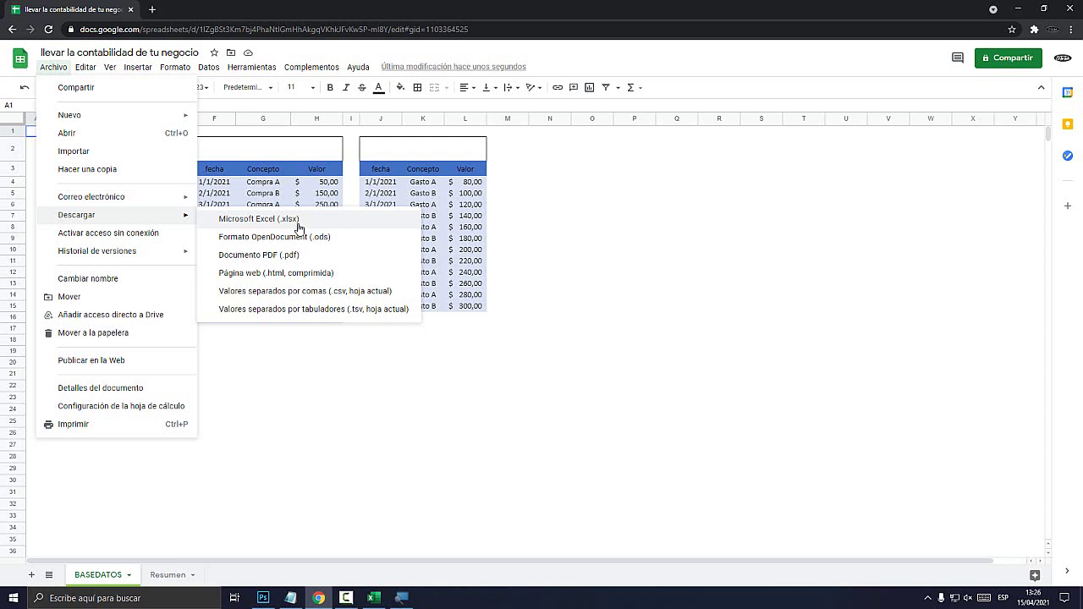
{"action": "left_click", "coordinate": [518, 244]}
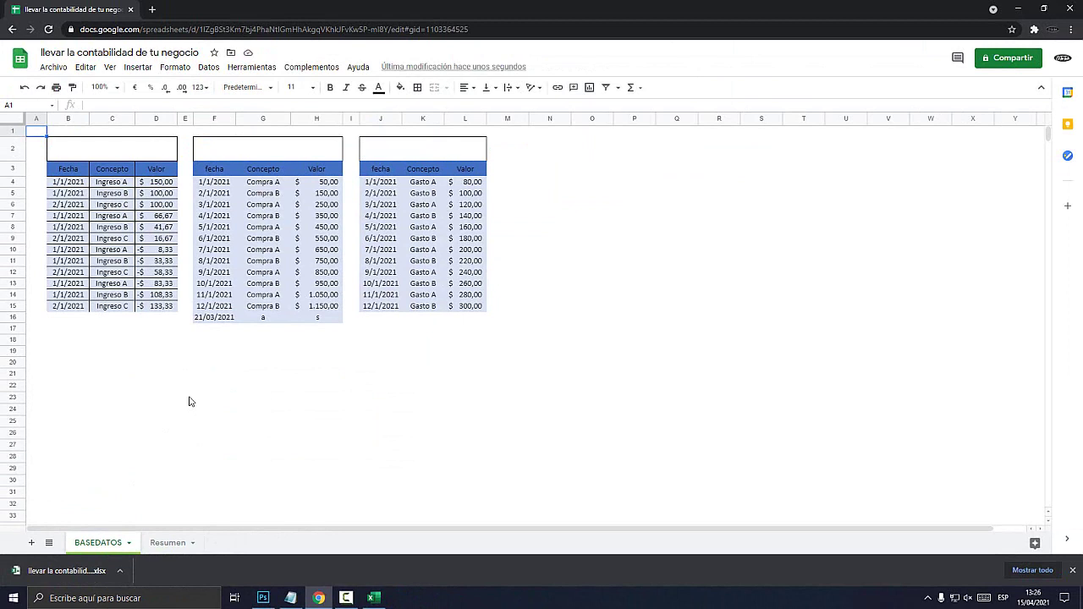
{"action": "left_click", "coordinate": [291, 597]}
Step: Highlight each of the three checklist lines to review them
{"action": "left_click_drag", "start_coordinate": [543, 169], "coordinate": [113, 166]}
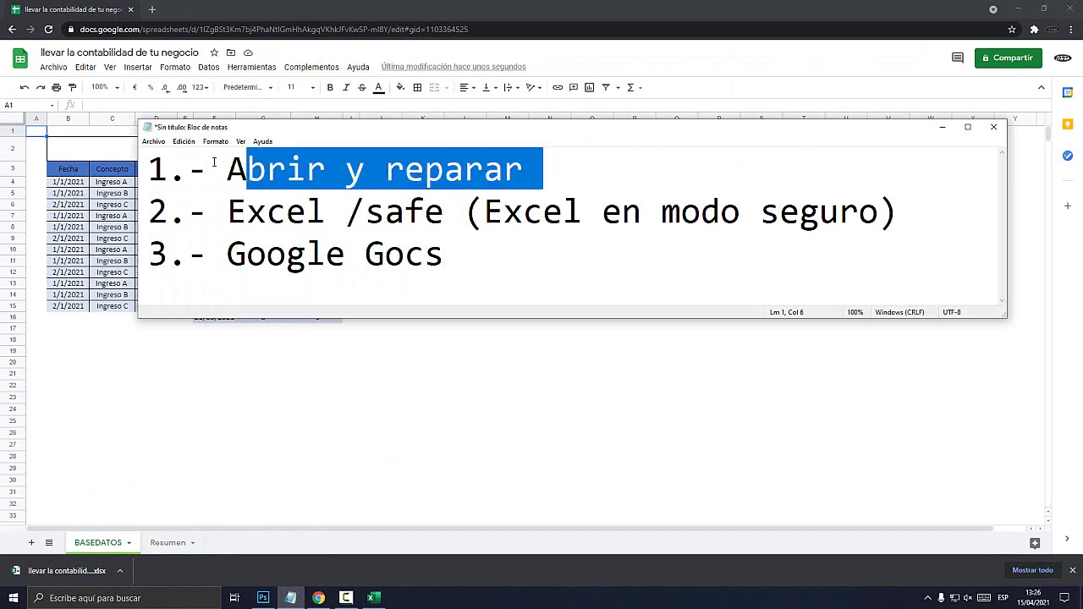
{"action": "left_click_drag", "start_coordinate": [444, 214], "coordinate": [128, 222]}
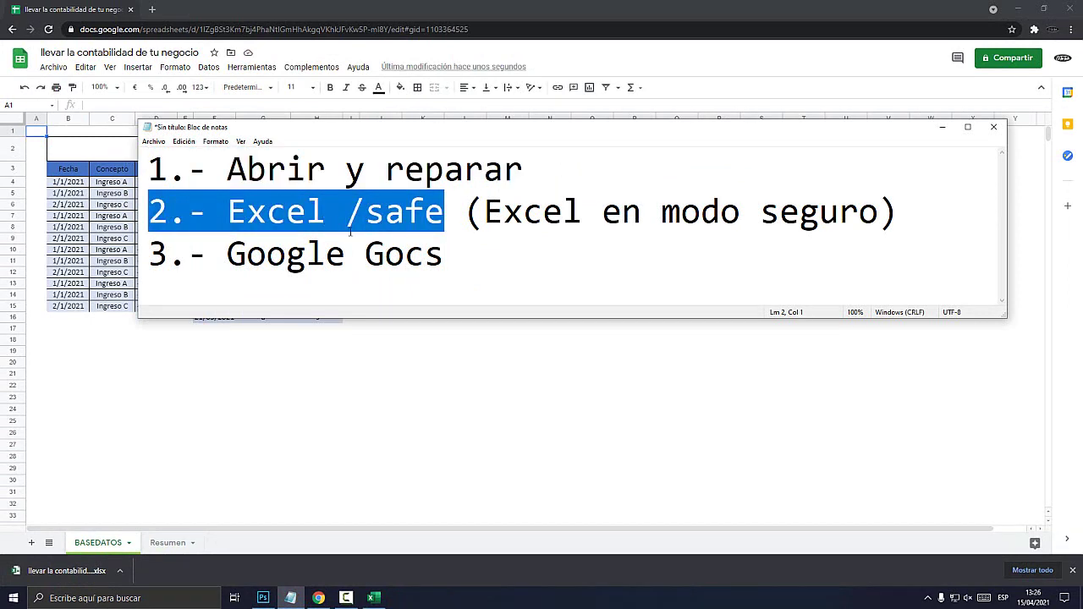
{"action": "left_click_drag", "start_coordinate": [489, 261], "coordinate": [104, 259]}
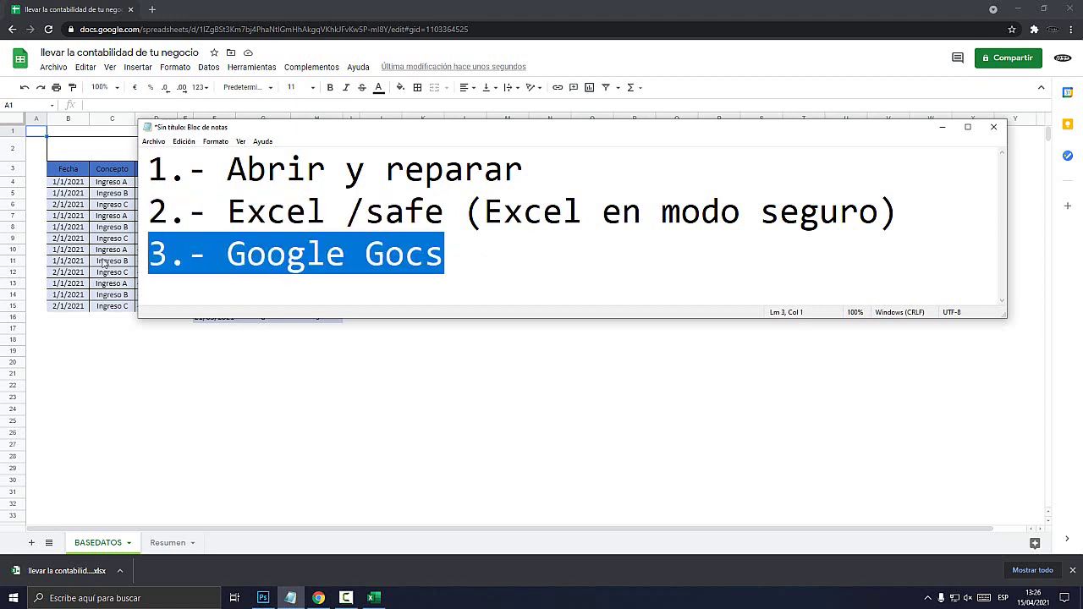
Step: Change 'Gocs' to 'Docs' in the third line and minimize Notepad
{"action": "left_click", "coordinate": [385, 254]}
{"action": "key", "text": "BackSpace"}
{"action": "type", "text": "D"}
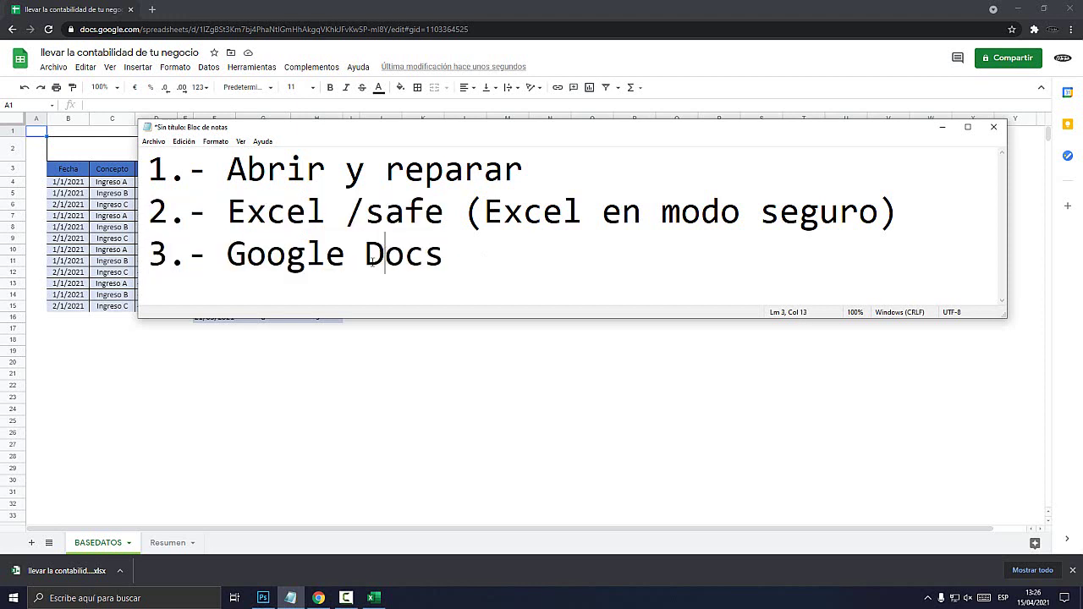
{"action": "left_click", "coordinate": [941, 126]}
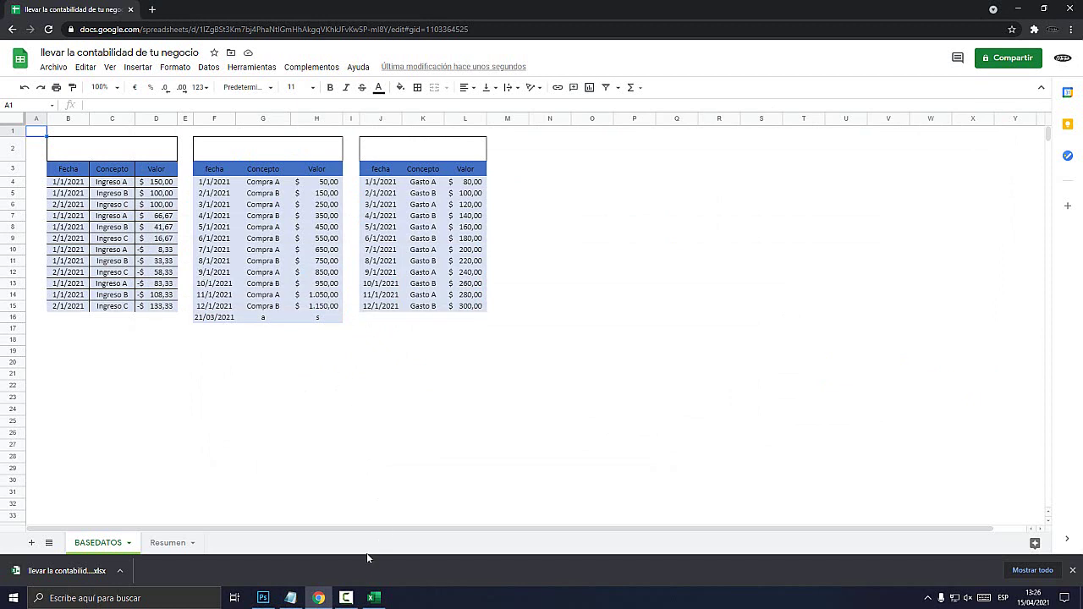
{"action": "left_click", "coordinate": [347, 599]}
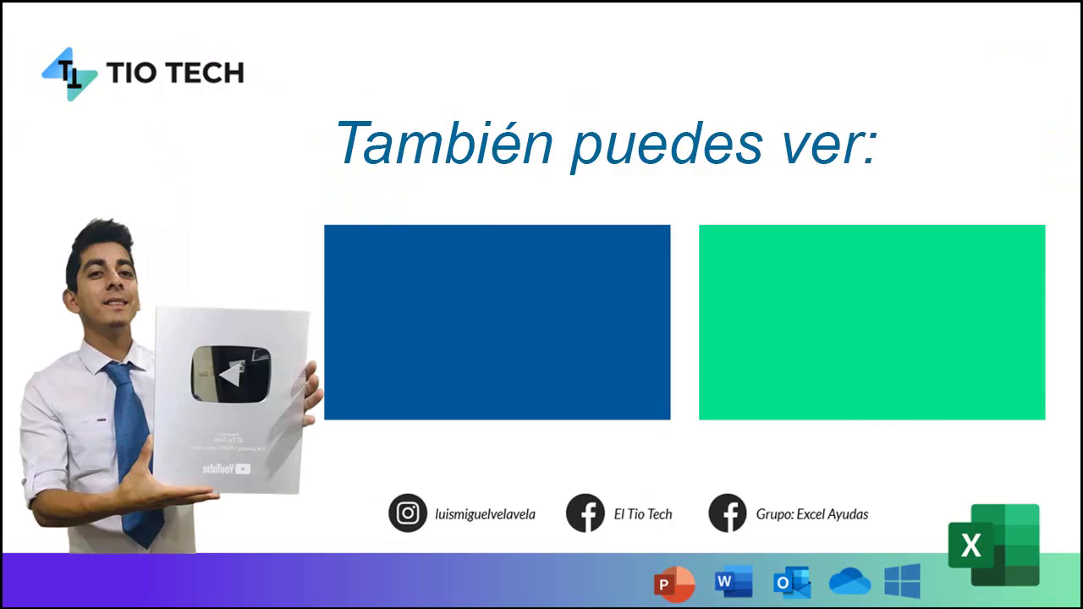